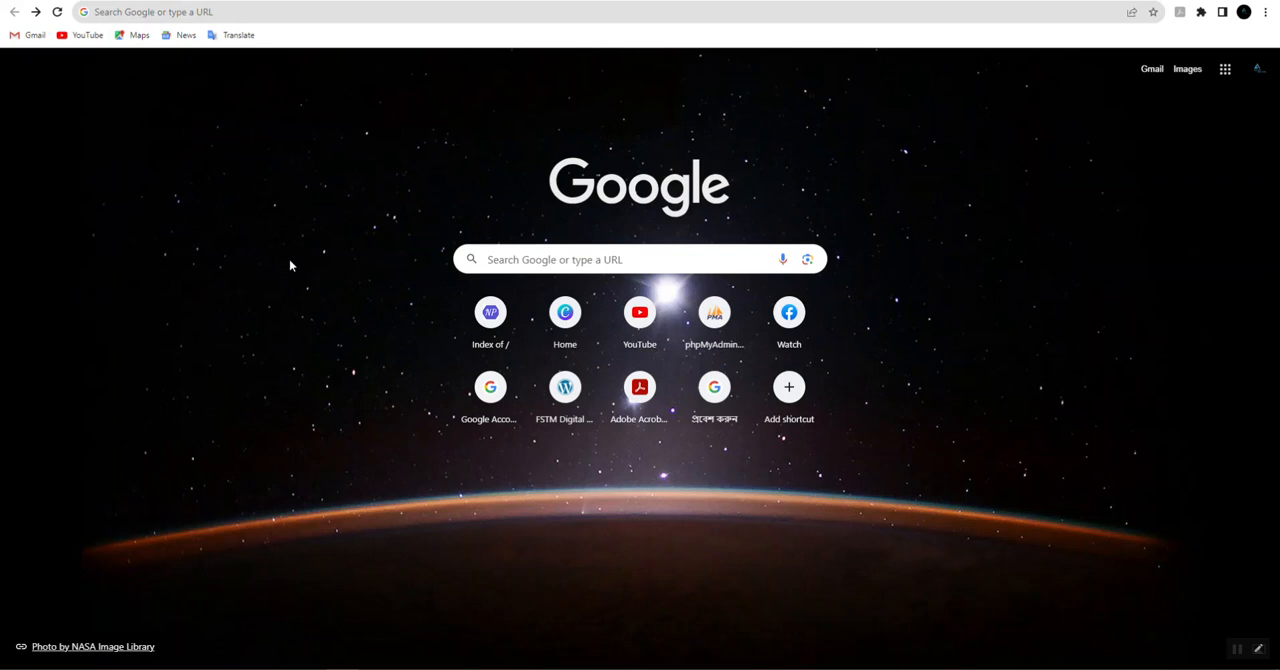
Step: Open the Pantheon website through a search for pantheon.io and dismiss its free-trial sign-up popup
{"action": "left_click", "coordinate": [177, 11]}
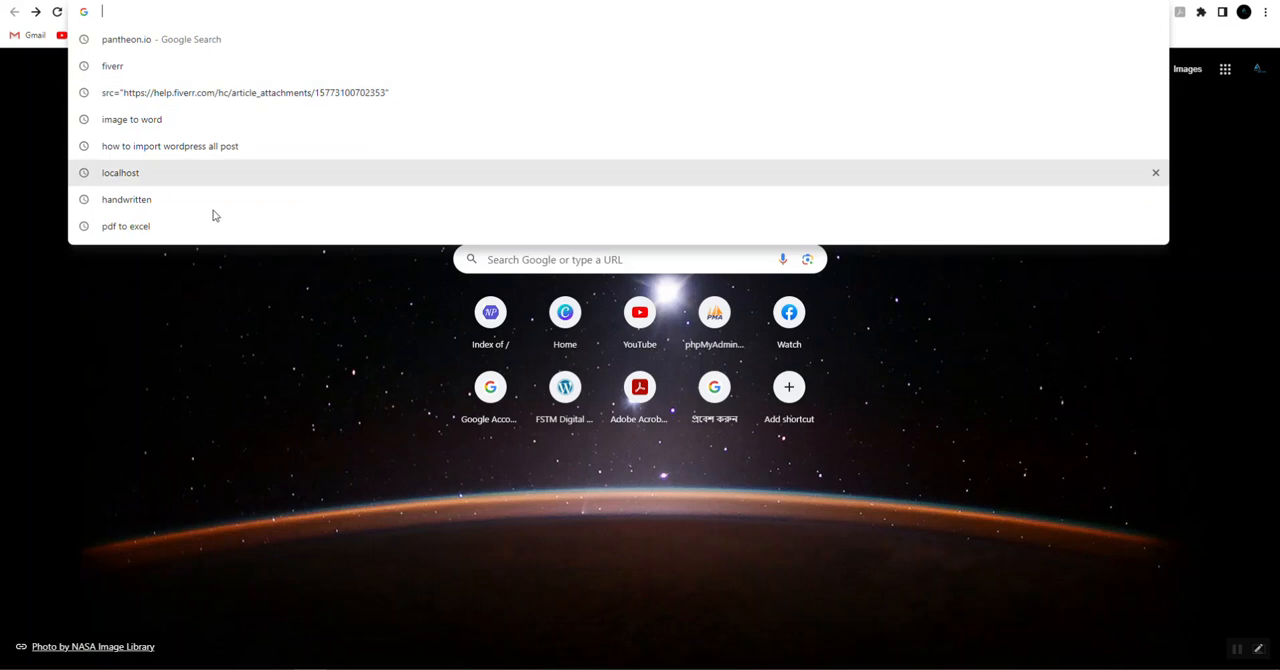
{"action": "left_click", "coordinate": [188, 46]}
{"action": "left_click", "coordinate": [204, 222]}
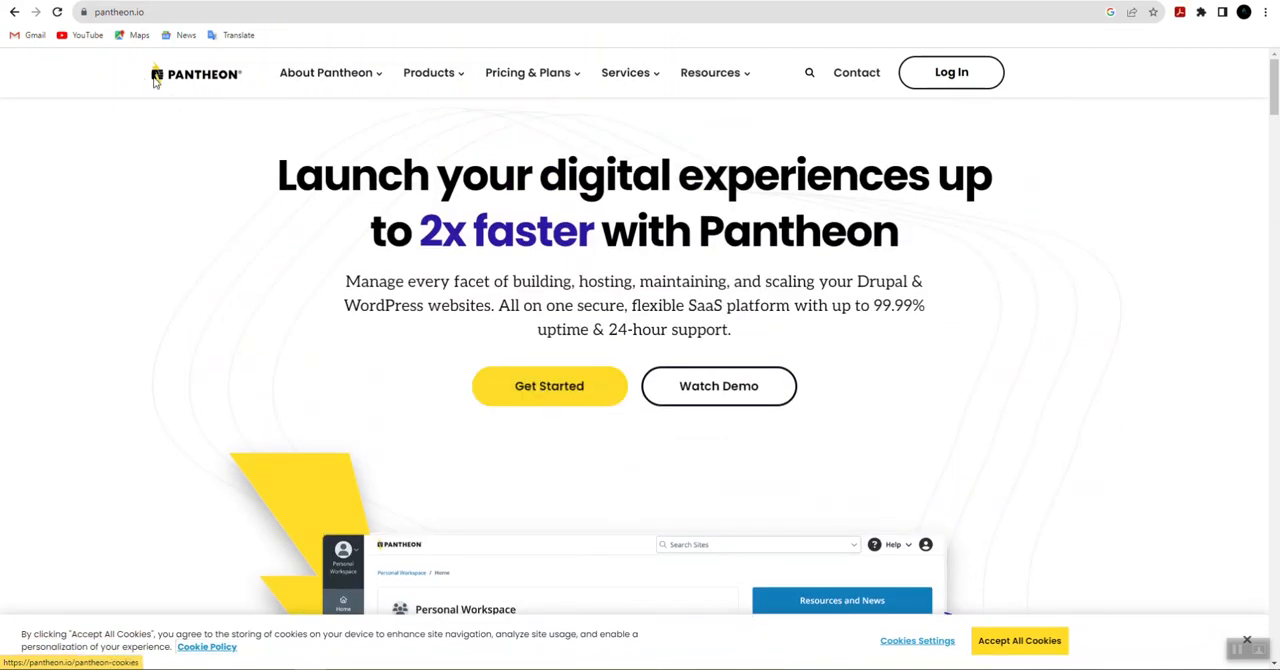
{"action": "left_click_drag", "start_coordinate": [141, 78], "coordinate": [268, 74]}
{"action": "left_click", "coordinate": [183, 131]}
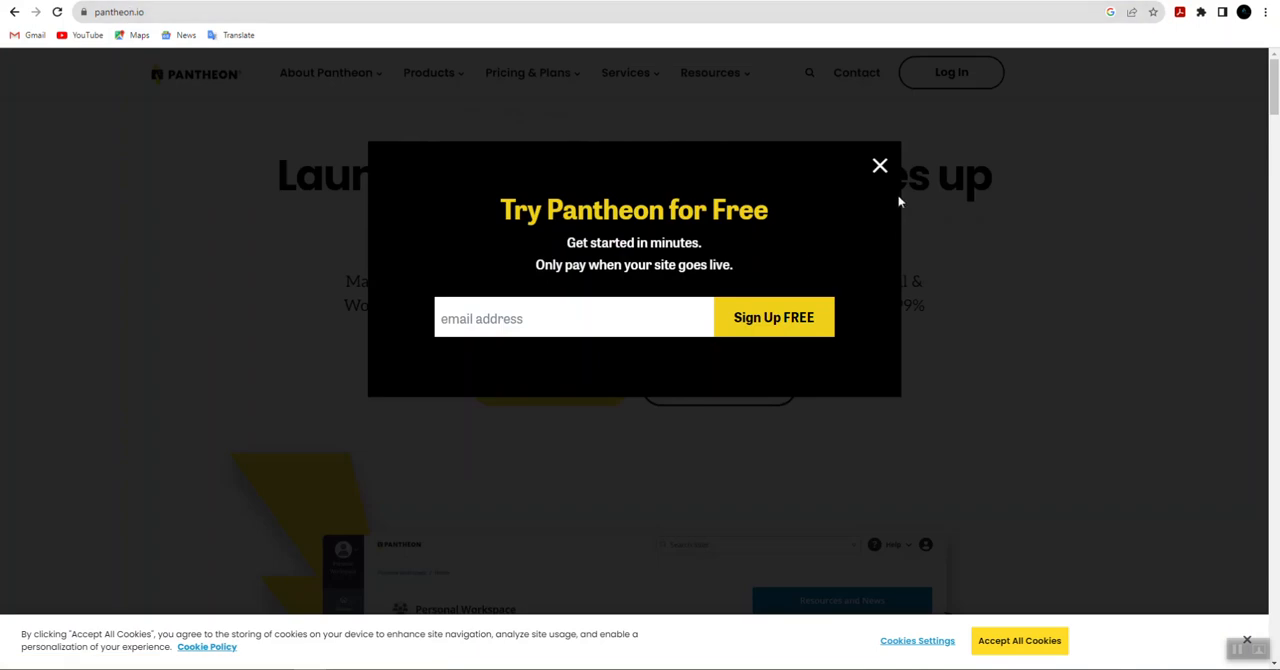
{"action": "left_click", "coordinate": [877, 166]}
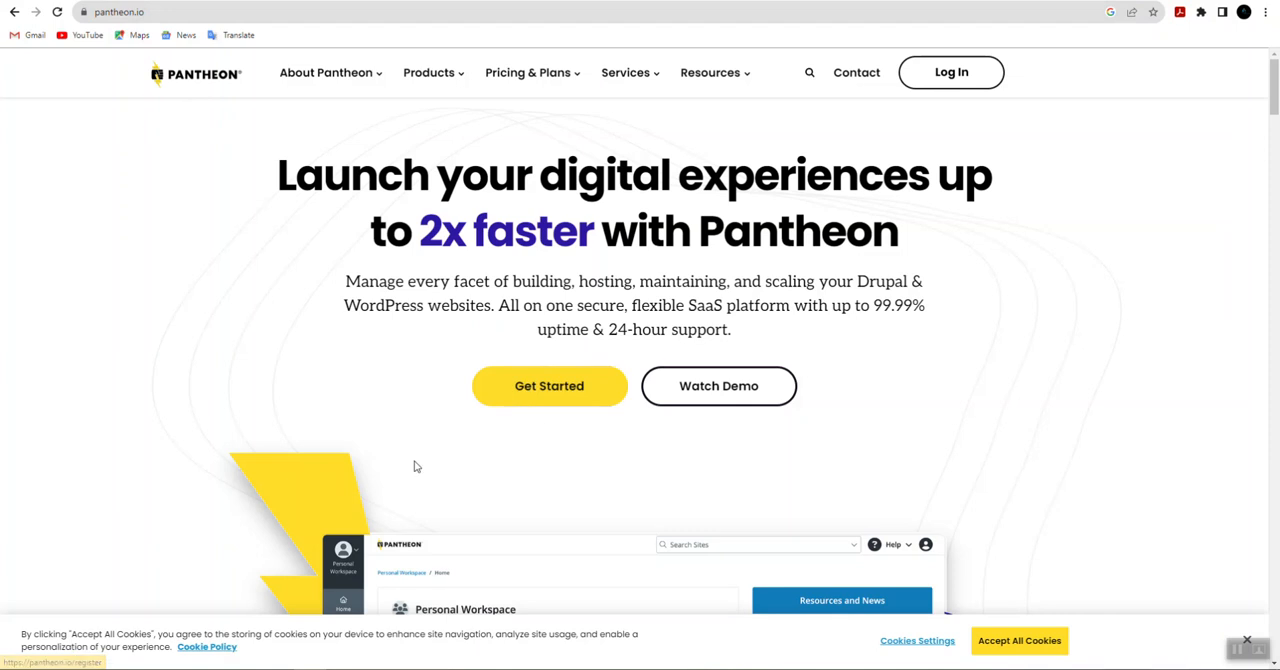
Step: Start registering a free Pantheon account and sign up with the listed Google account
{"action": "scroll", "coordinate": [556, 510], "scroll_direction": "down", "scroll_amount": 2}
{"action": "scroll", "coordinate": [556, 510], "scroll_direction": "up", "scroll_amount": 1}
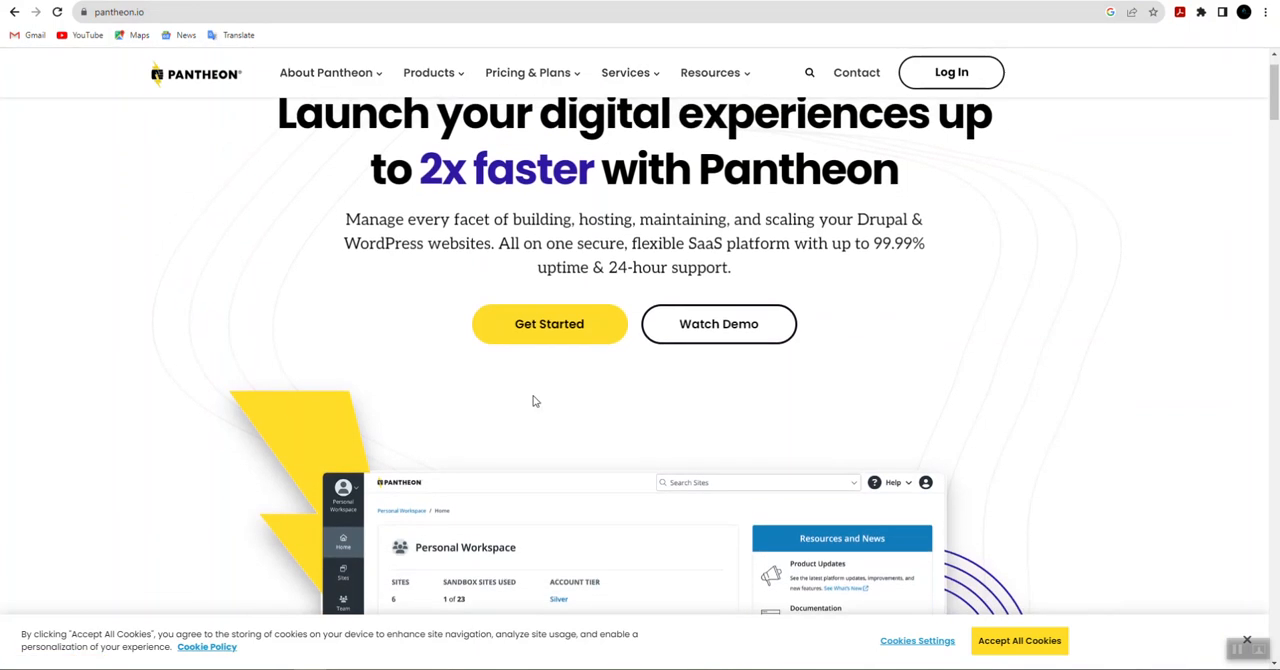
{"action": "left_click", "coordinate": [551, 340]}
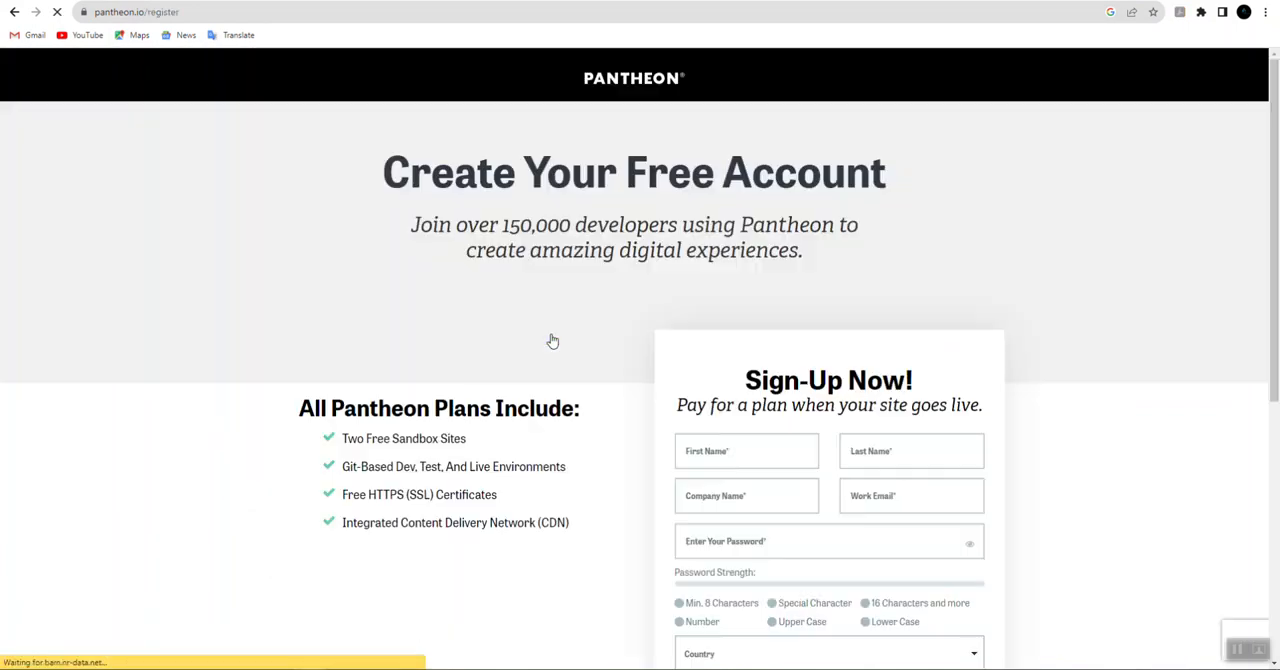
{"action": "scroll", "coordinate": [551, 340], "scroll_direction": "down", "scroll_amount": 3}
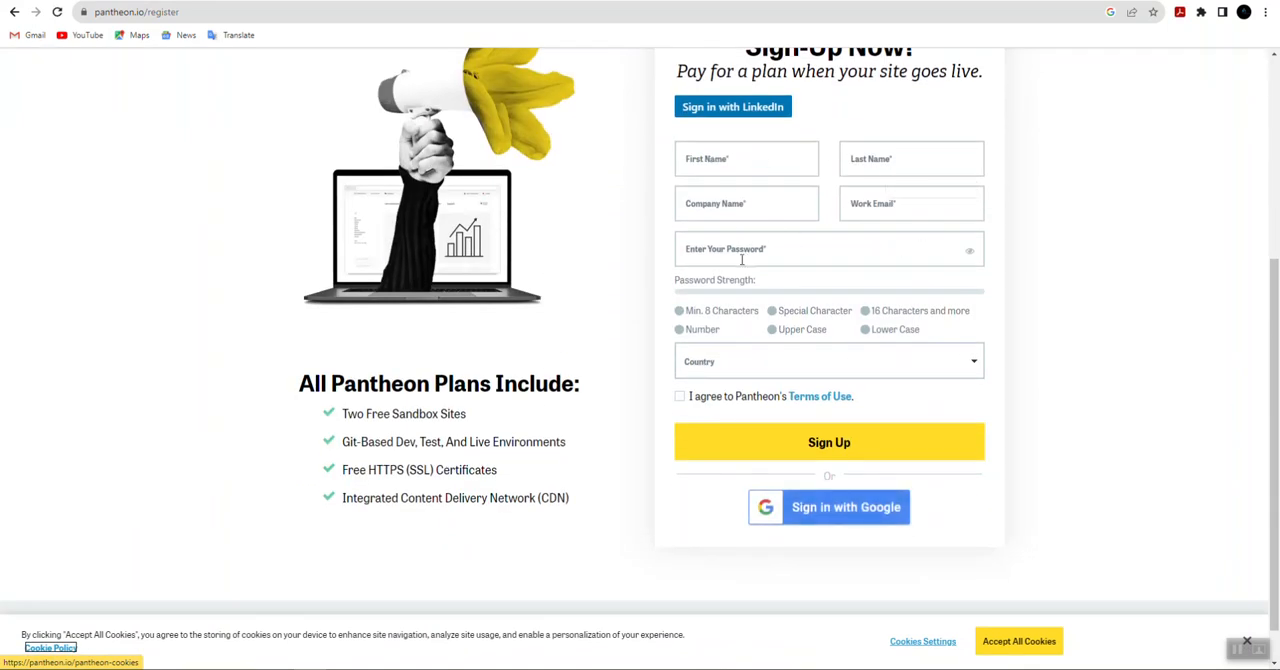
{"action": "scroll", "coordinate": [742, 258], "scroll_direction": "down", "scroll_amount": 1}
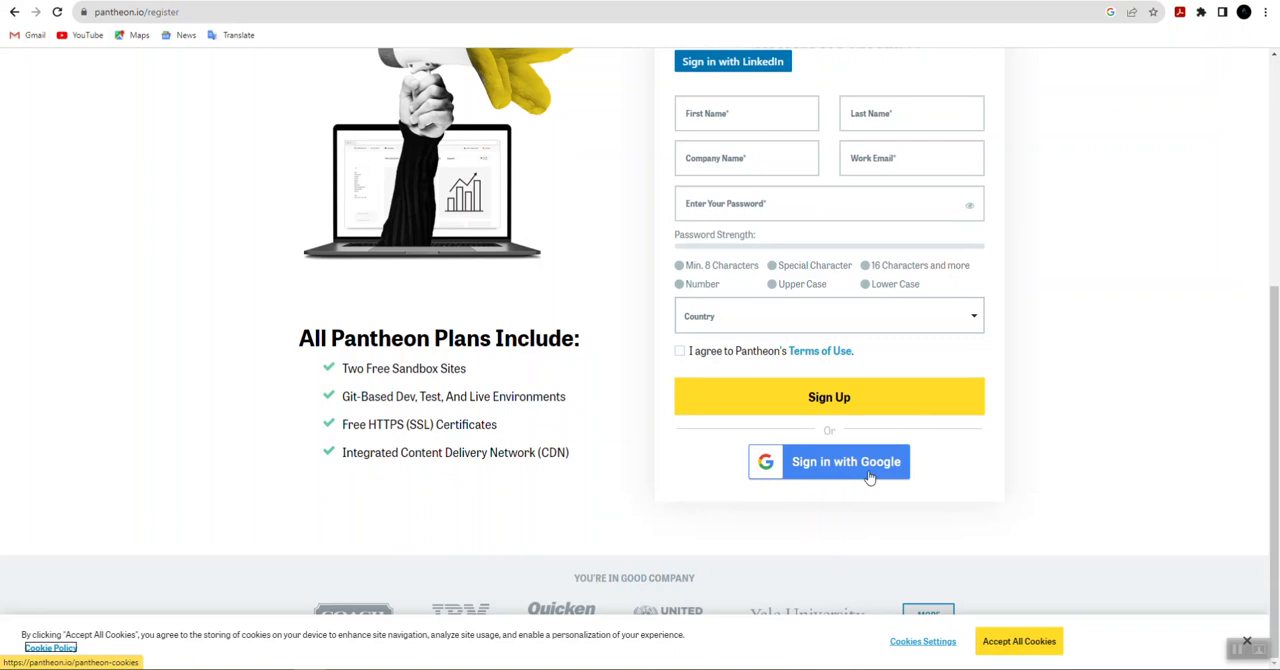
{"action": "left_click", "coordinate": [842, 470]}
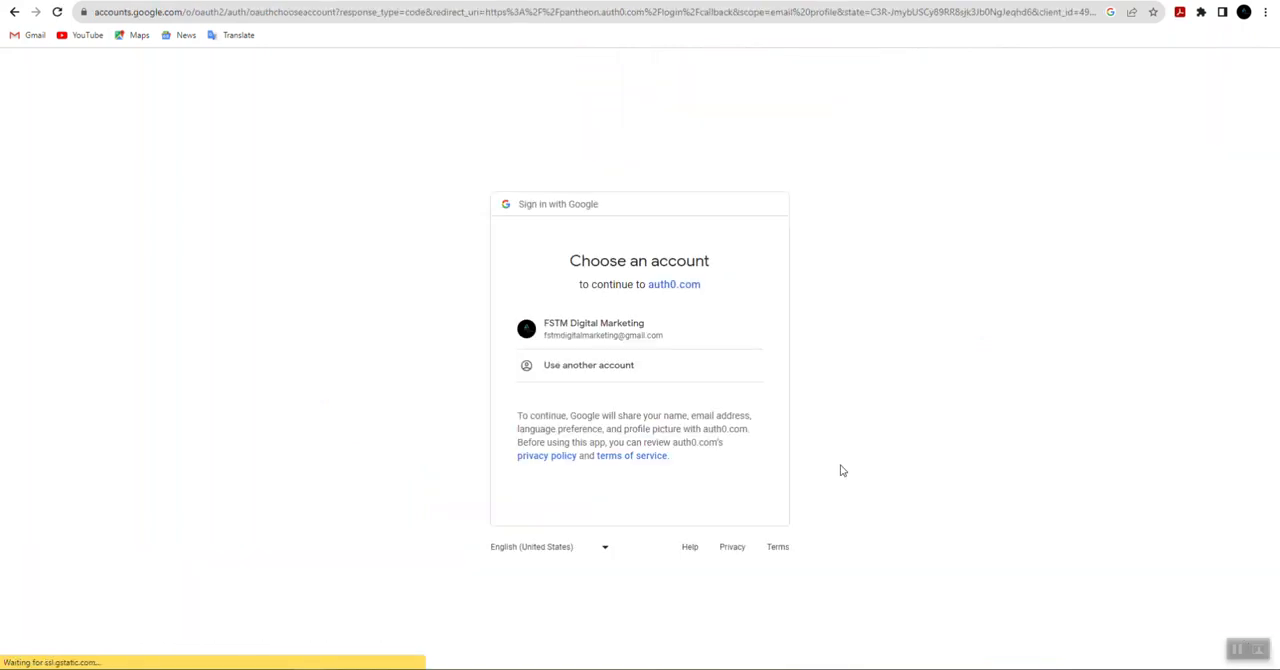
{"action": "left_click", "coordinate": [613, 338]}
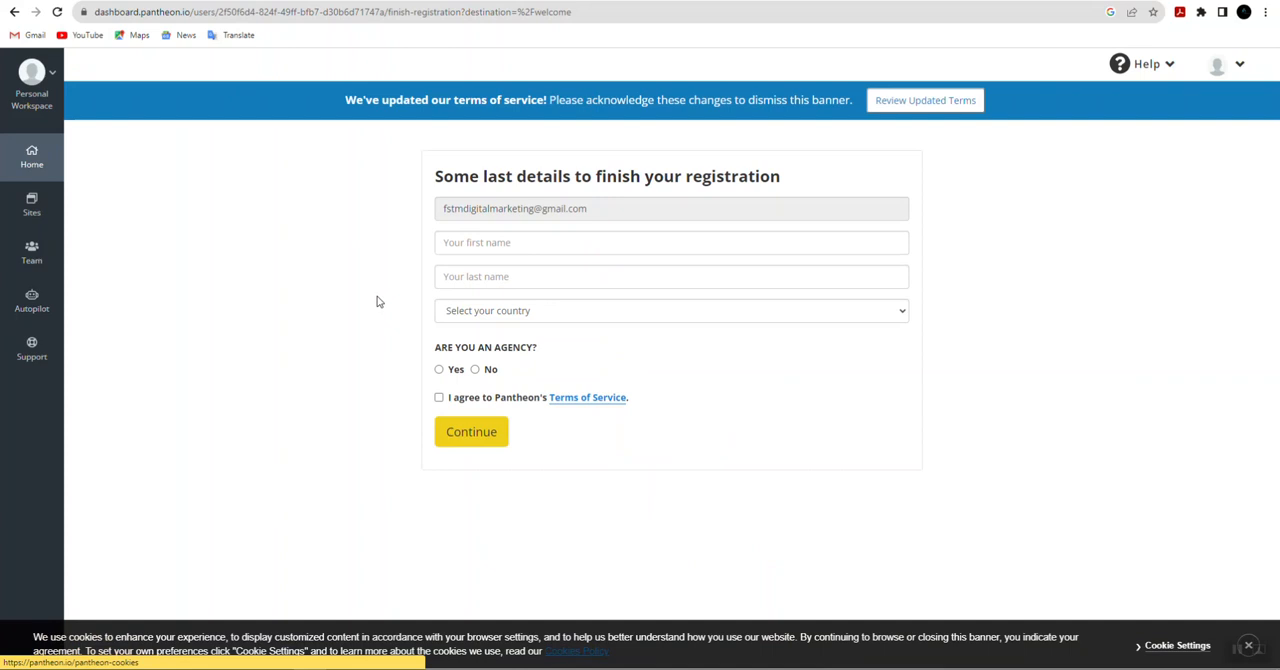
Step: Fill in the account holder's first name and last name in the registration details
{"action": "left_click", "coordinate": [476, 242]}
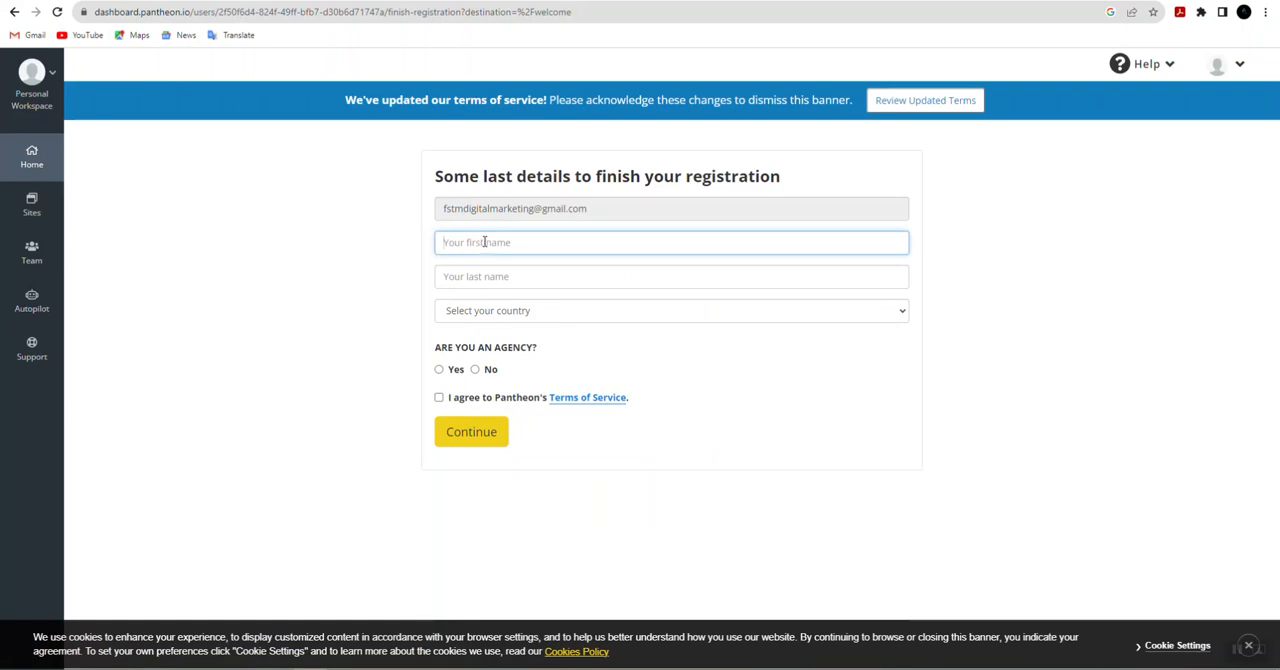
{"action": "type", "text": "FSTM"}
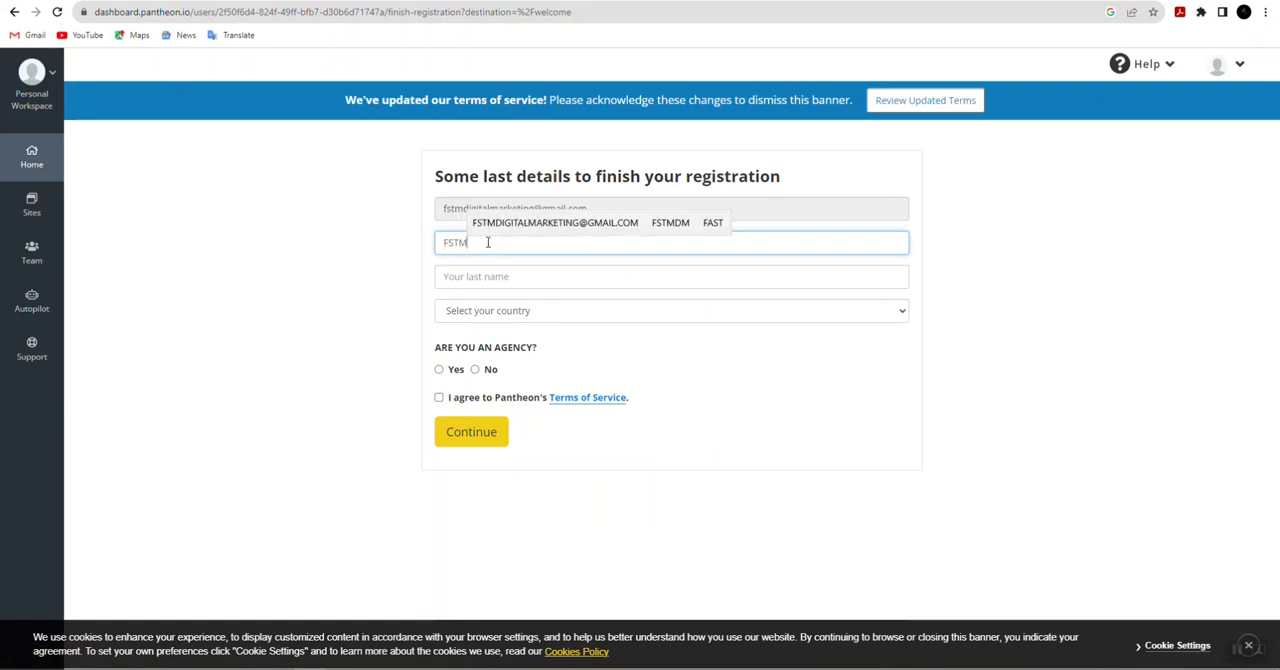
{"action": "left_click", "coordinate": [480, 278]}
{"action": "type", "text": "Digital"}
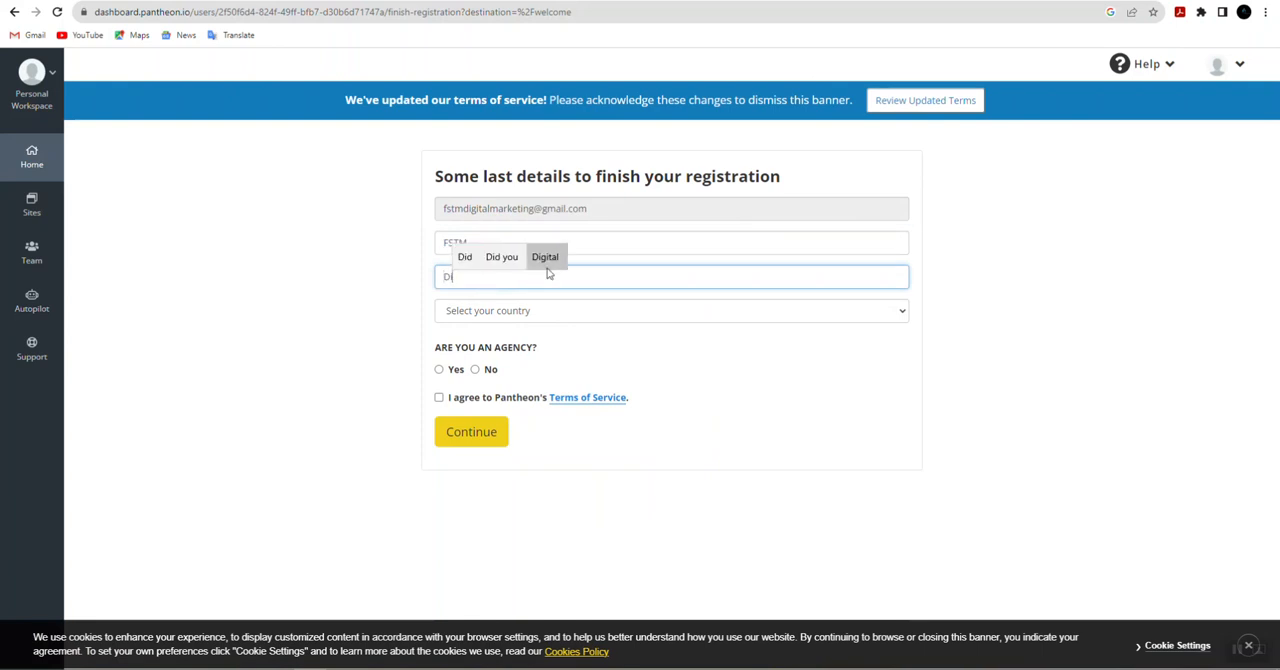
{"action": "left_click", "coordinate": [547, 258]}
{"action": "left_click", "coordinate": [502, 260]}
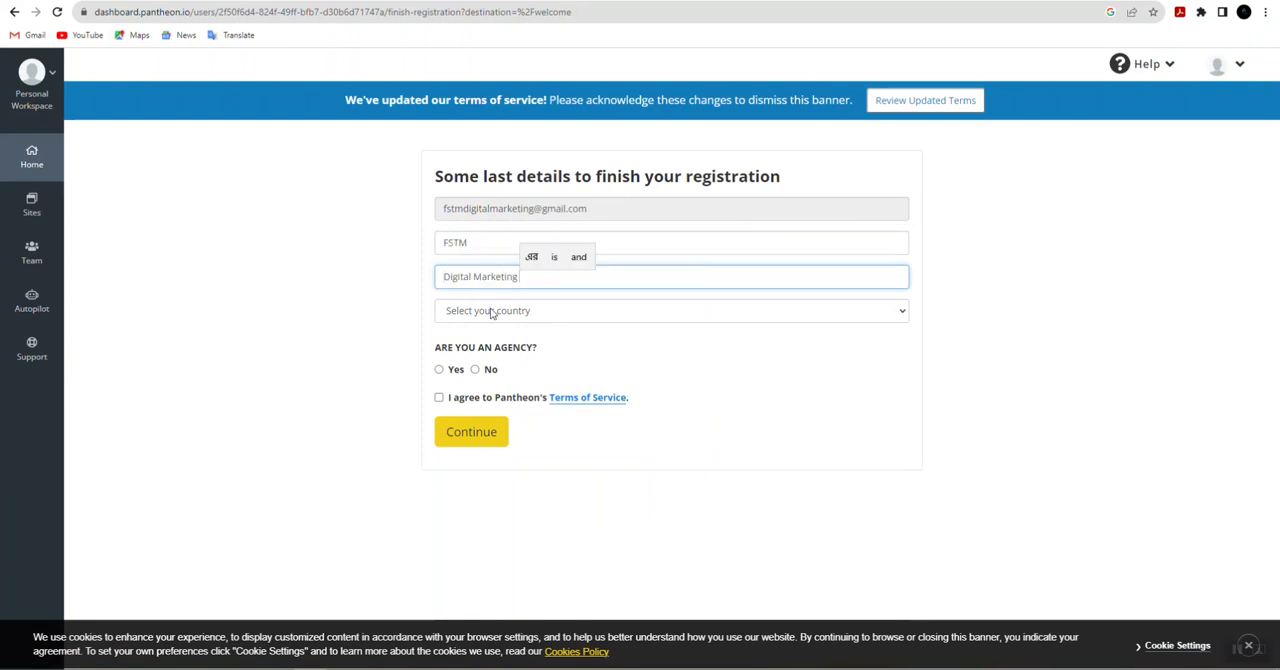
Step: Choose Bangladesh as the country in the registration details
{"action": "left_click", "coordinate": [491, 311]}
{"action": "scroll", "coordinate": [522, 519], "scroll_direction": "down", "scroll_amount": 10}
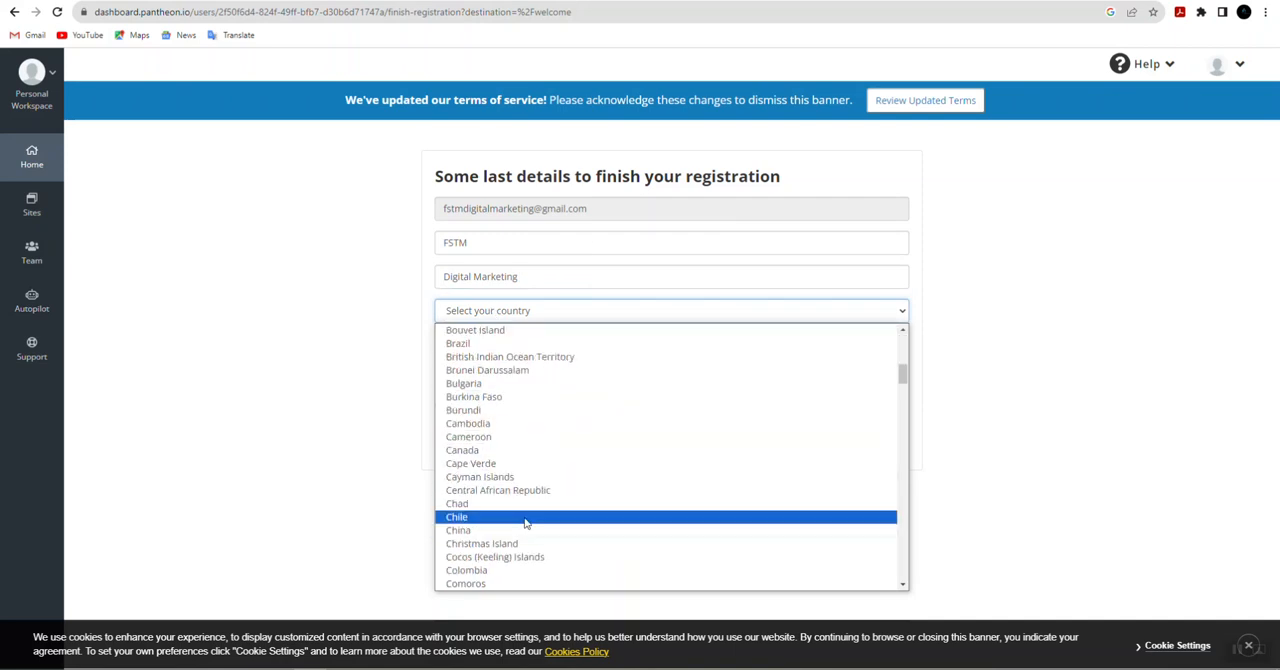
{"action": "scroll", "coordinate": [525, 505], "scroll_direction": "up", "scroll_amount": 3}
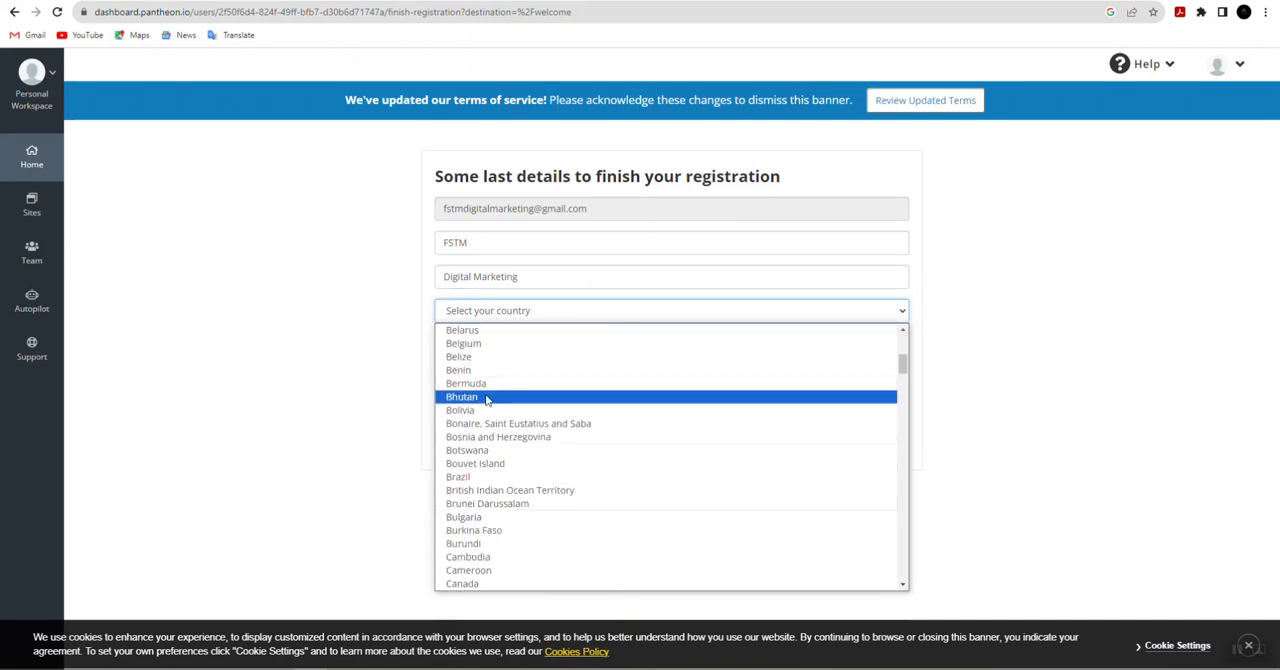
{"action": "scroll", "coordinate": [485, 400], "scroll_direction": "up", "scroll_amount": 2}
{"action": "left_click", "coordinate": [485, 437]}
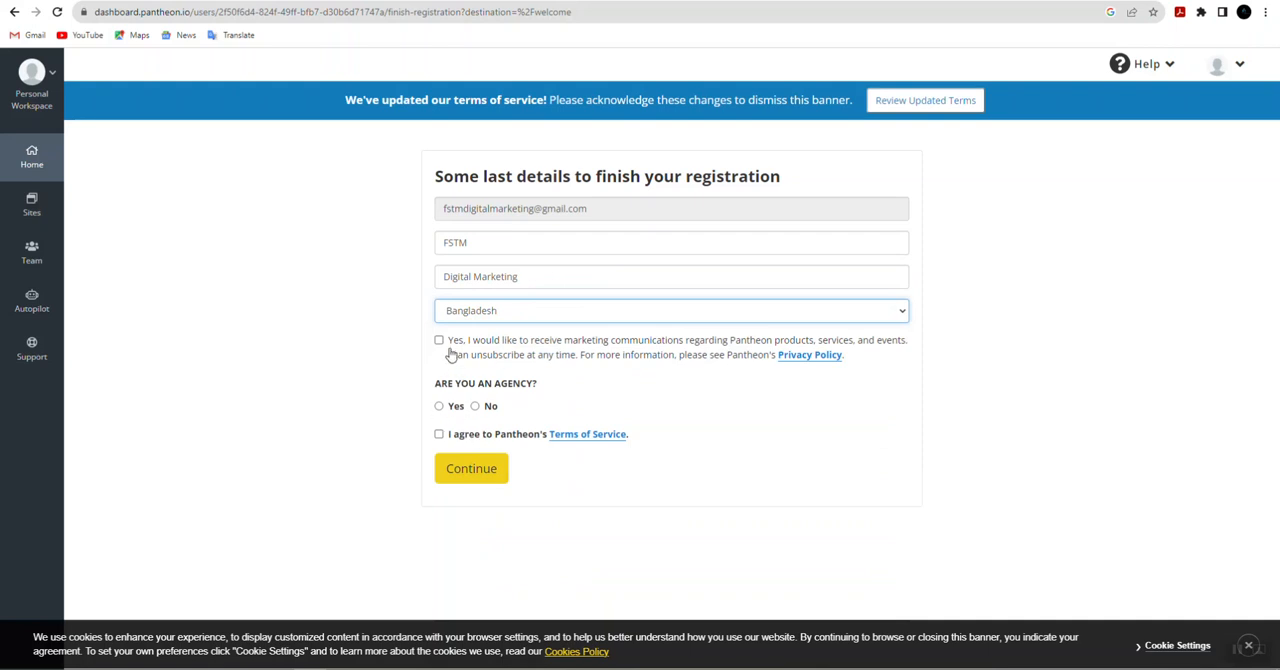
Step: Opt in to marketing communications, answer No to being an agency, accept the Terms of Service and submit the registration
{"action": "left_click", "coordinate": [439, 341]}
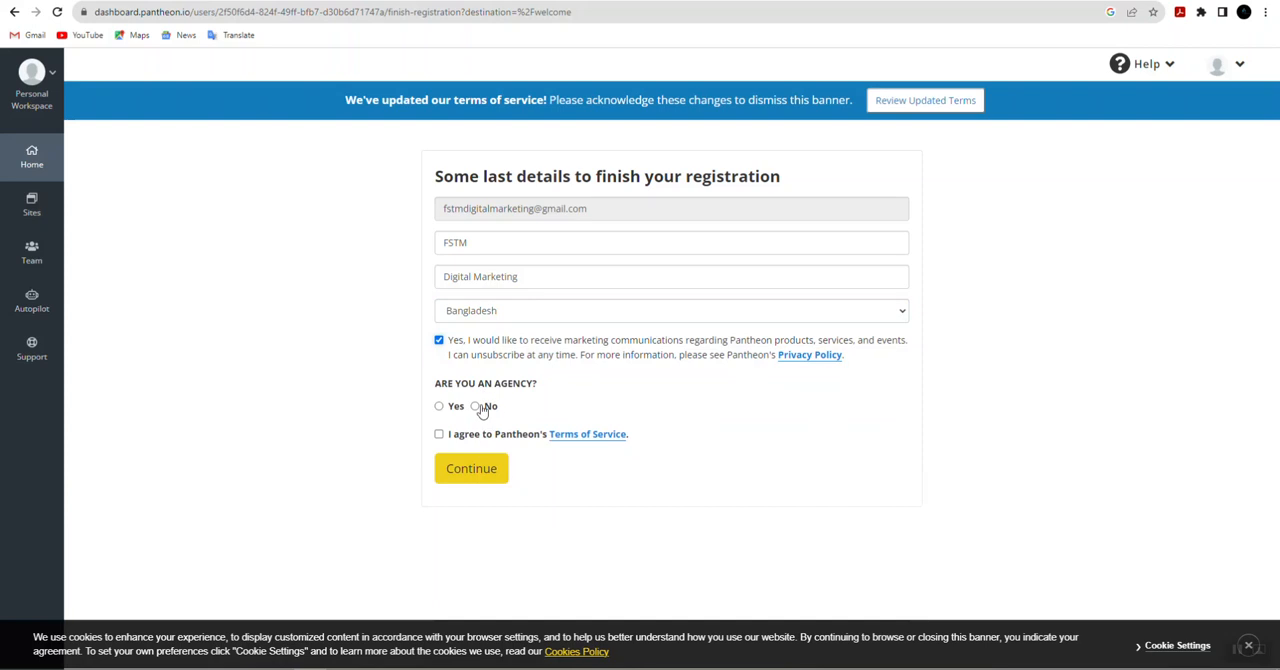
{"action": "left_click", "coordinate": [475, 406]}
{"action": "left_click", "coordinate": [439, 434]}
{"action": "left_click", "coordinate": [463, 468]}
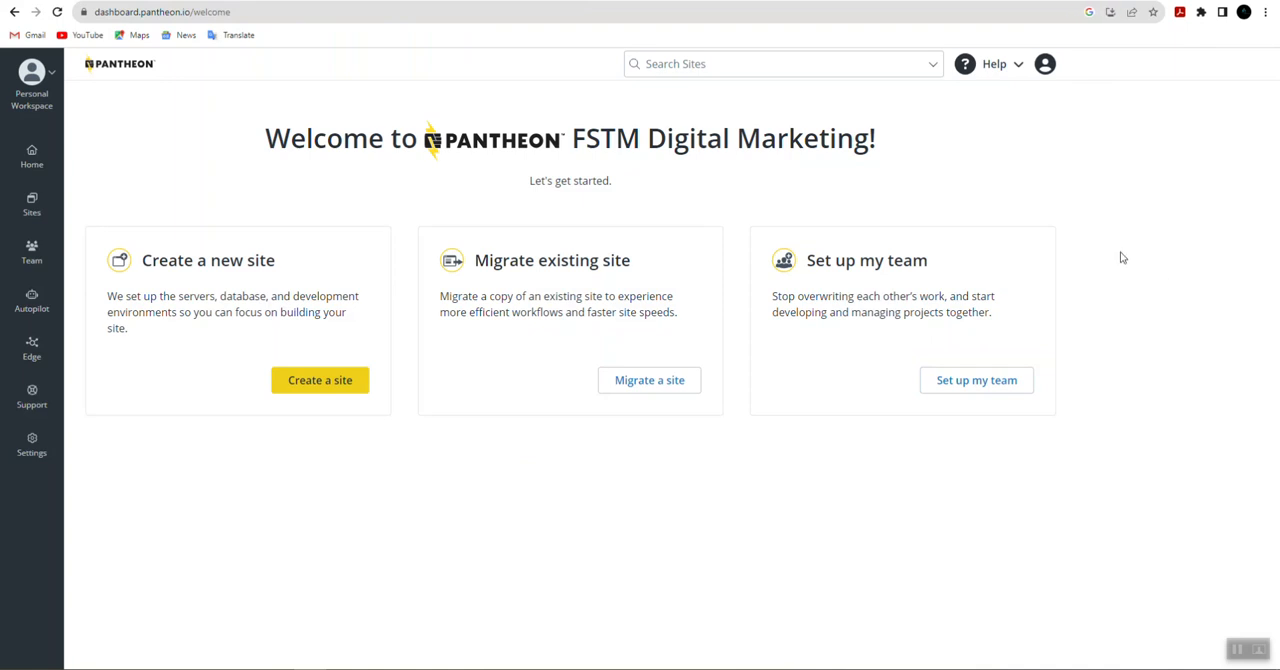
Step: Start creating a new site in the Personal Workspace with WordPress as its CMS
{"action": "left_click", "coordinate": [318, 390]}
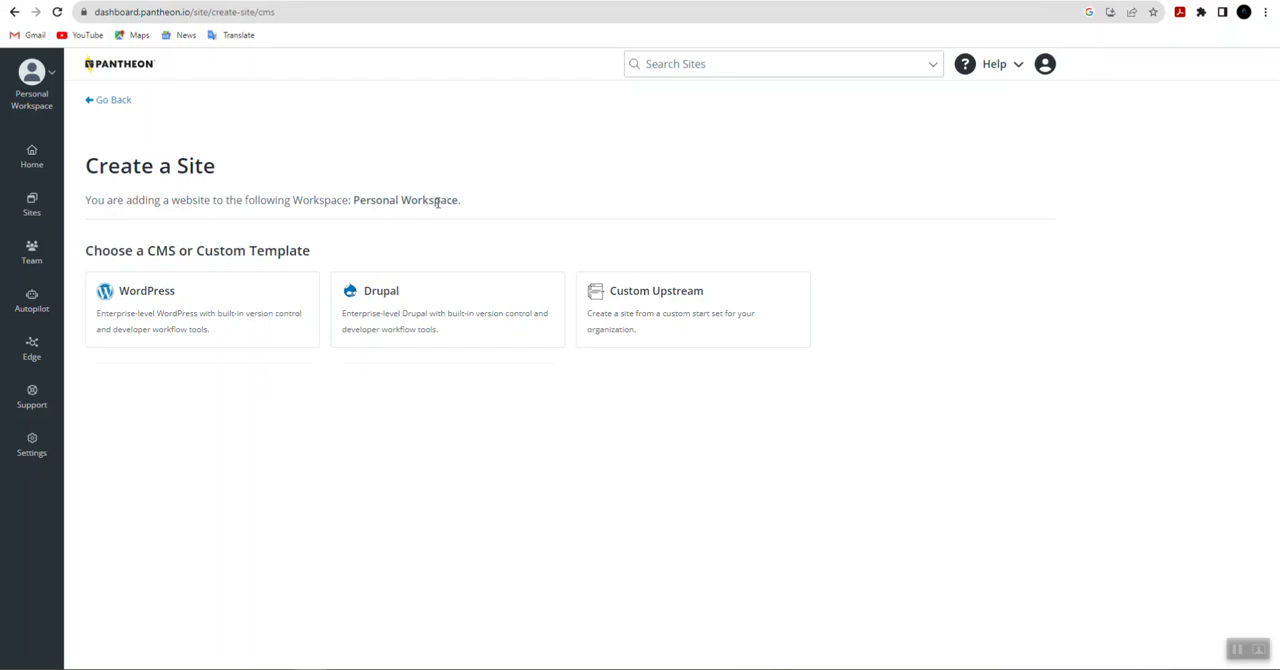
{"action": "left_click_drag", "start_coordinate": [401, 200], "coordinate": [461, 201]}
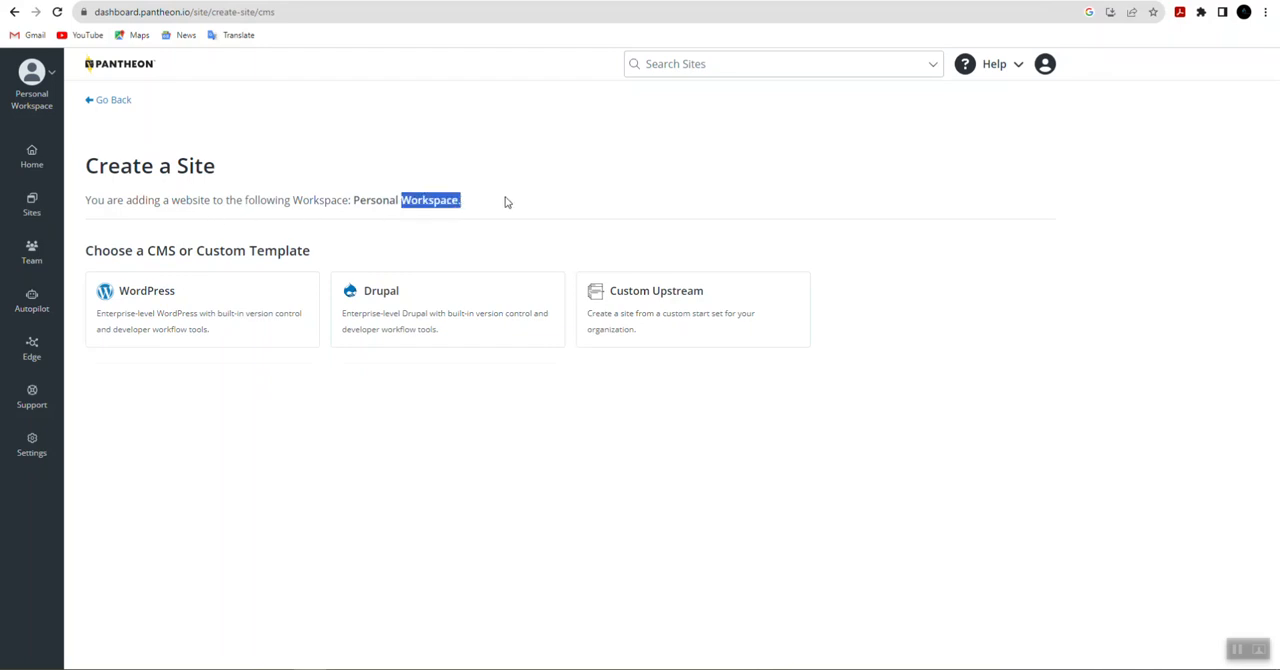
{"action": "left_click", "coordinate": [506, 202]}
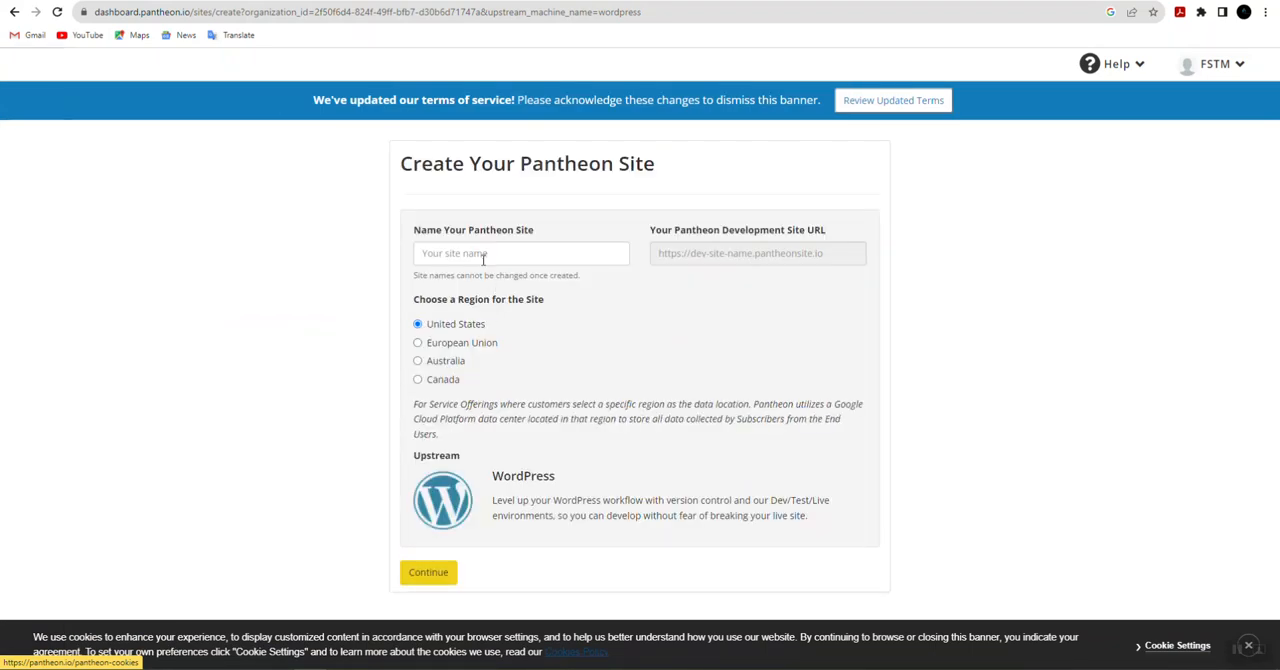
Step: Try to create the WordPress site with the name Digital Marketing in the United States region
{"action": "left_click", "coordinate": [474, 256]}
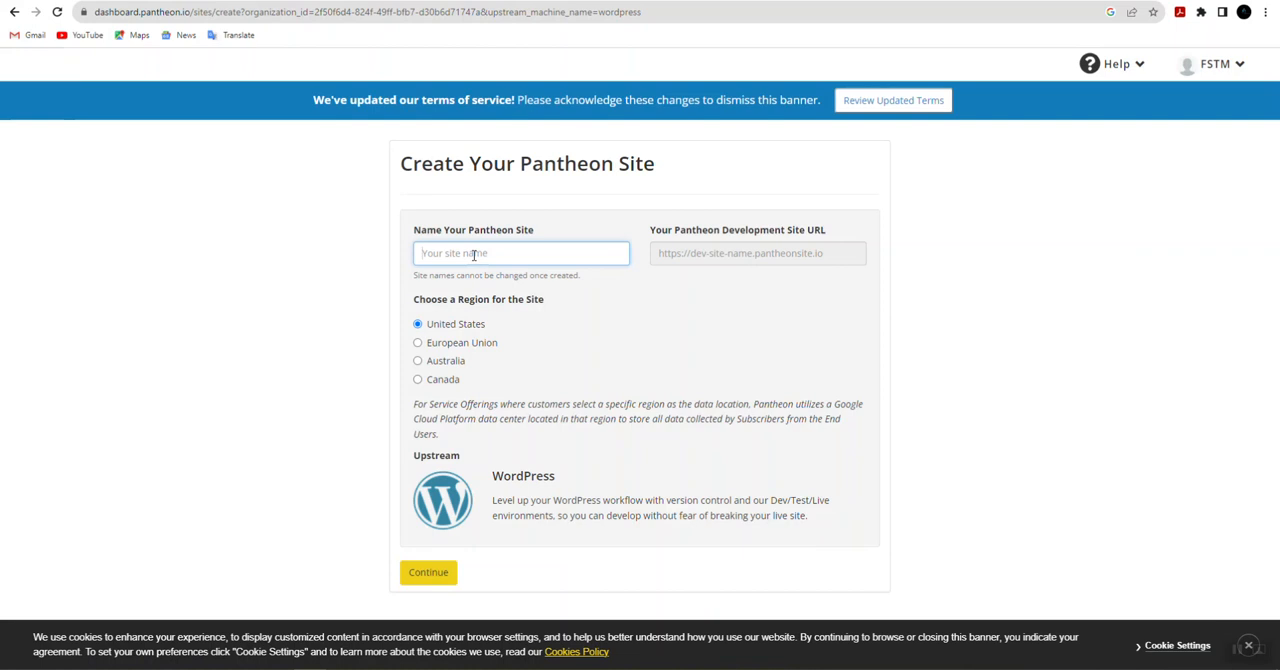
{"action": "type", "text": "Di"}
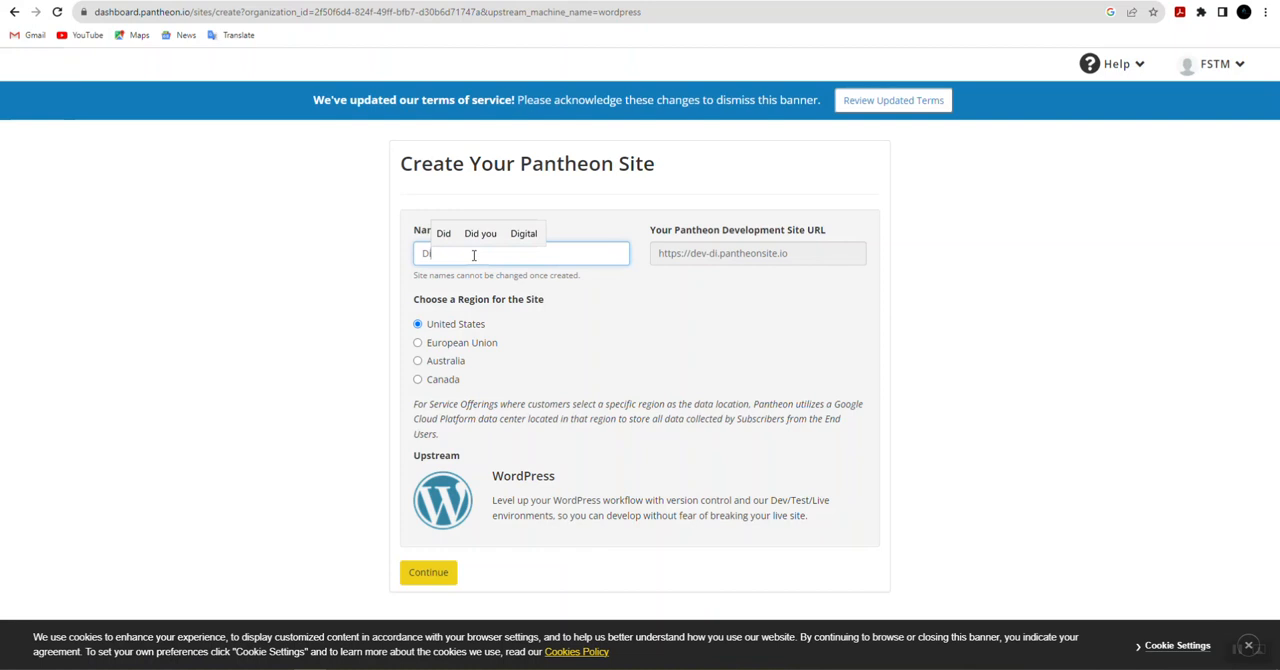
{"action": "left_click", "coordinate": [523, 233]}
{"action": "type", "text": "Marketing"}
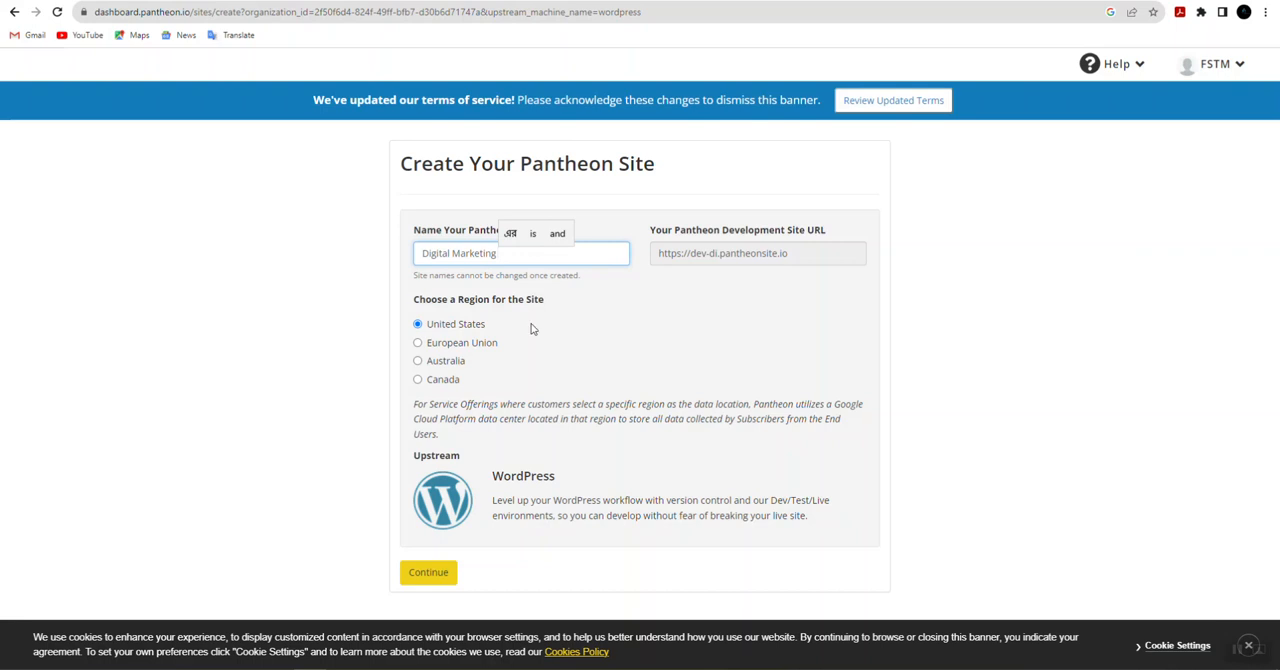
{"action": "left_click", "coordinate": [252, 283]}
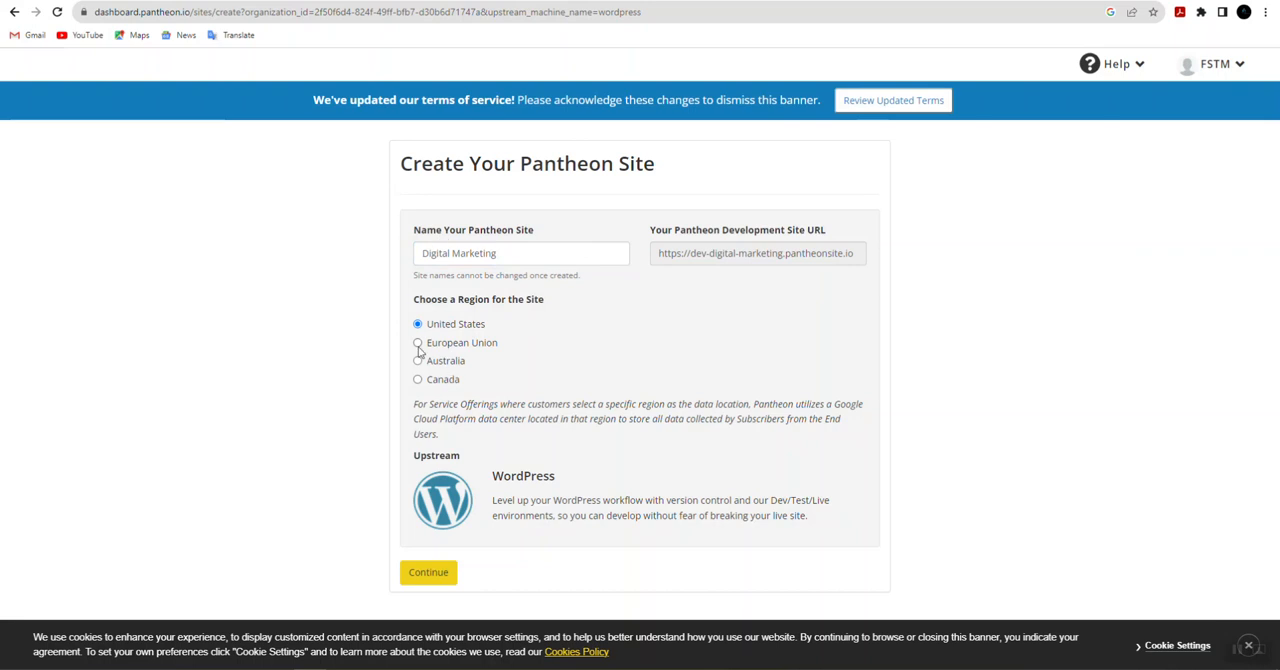
{"action": "left_click_drag", "start_coordinate": [411, 308], "coordinate": [577, 307]}
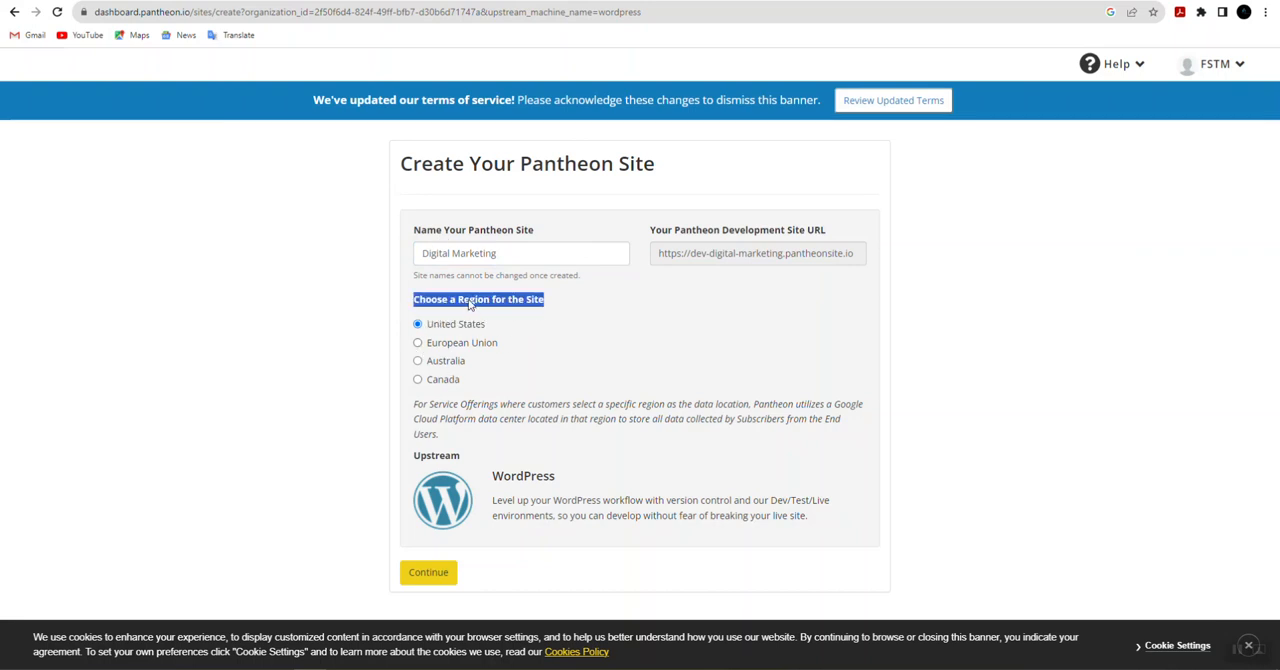
{"action": "left_click", "coordinate": [549, 309]}
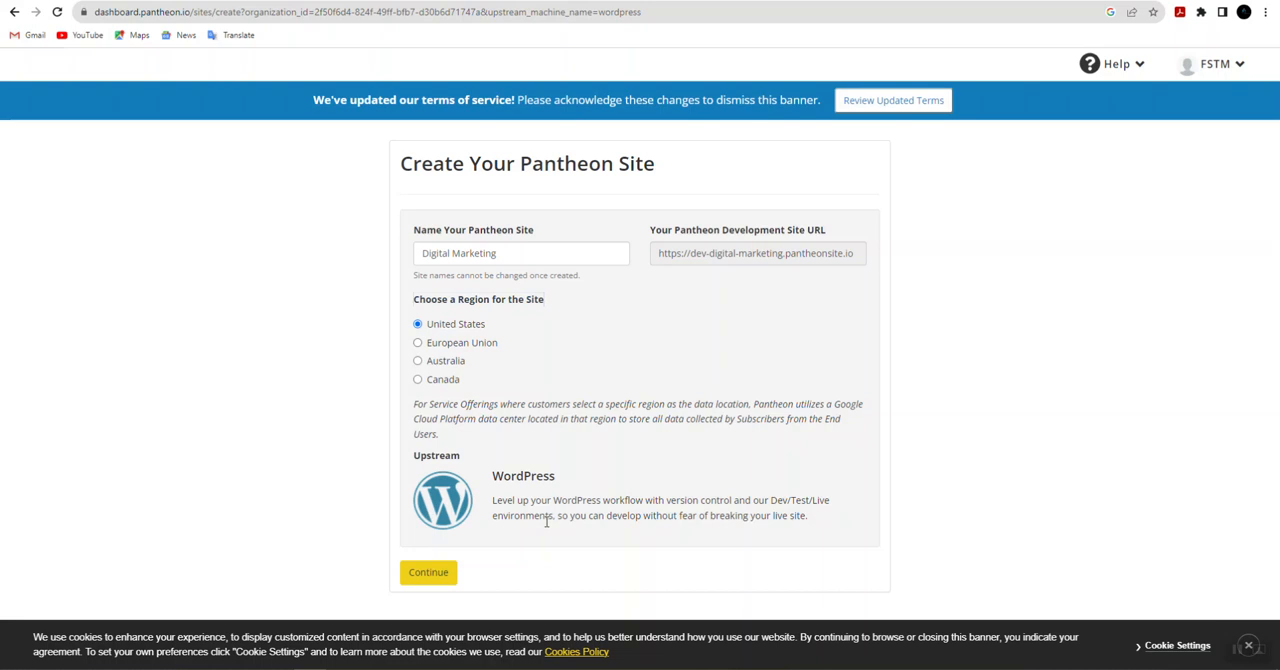
{"action": "left_click", "coordinate": [428, 572]}
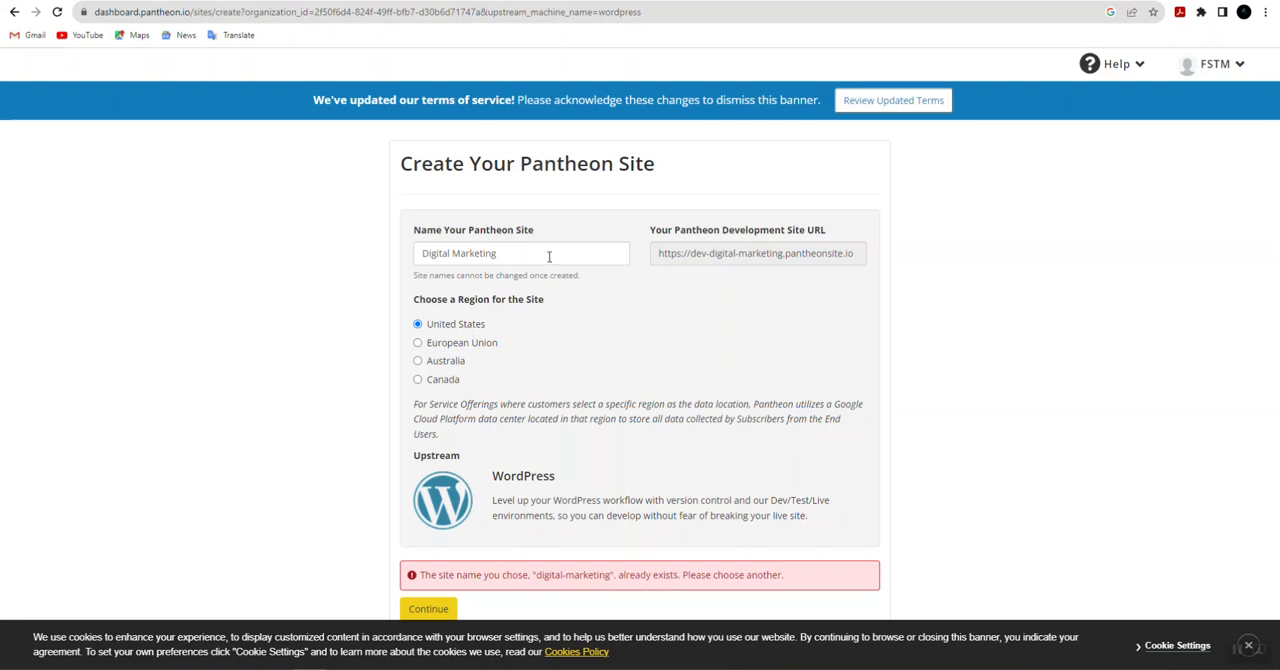
Step: Replace the site name with Cod Emart and submit the form to deploy the WordPress site
{"action": "left_click_drag", "start_coordinate": [522, 248], "coordinate": [365, 258]}
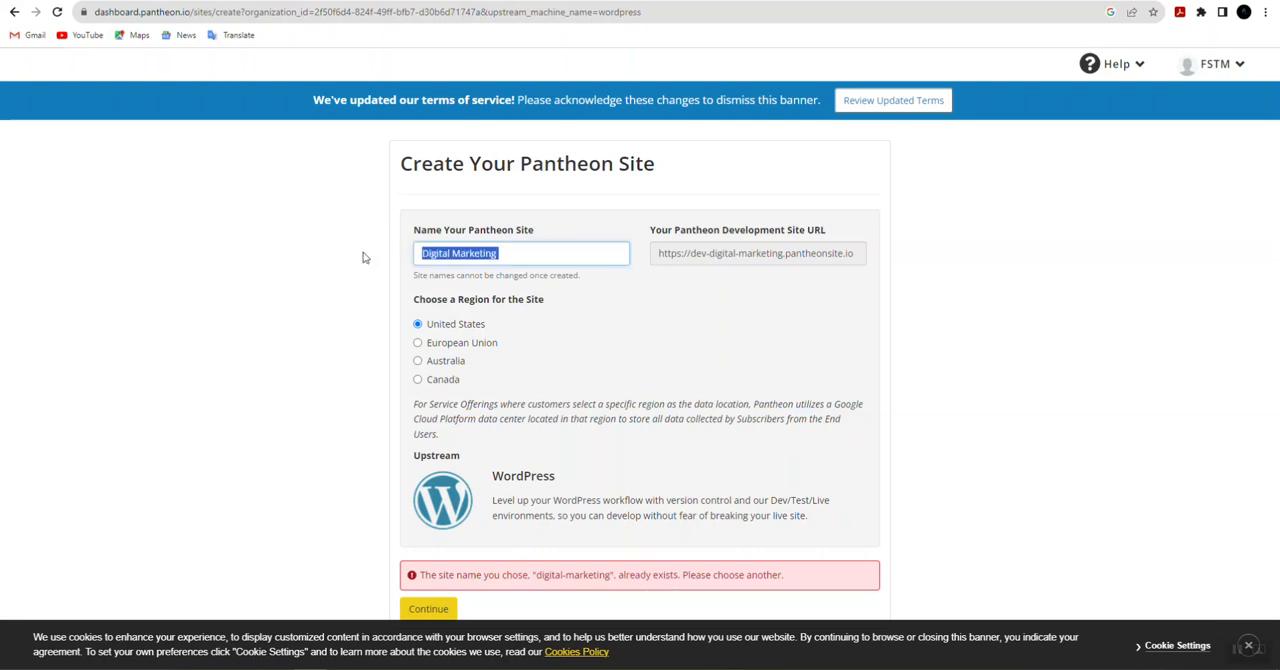
{"action": "key", "text": "BackSpace"}
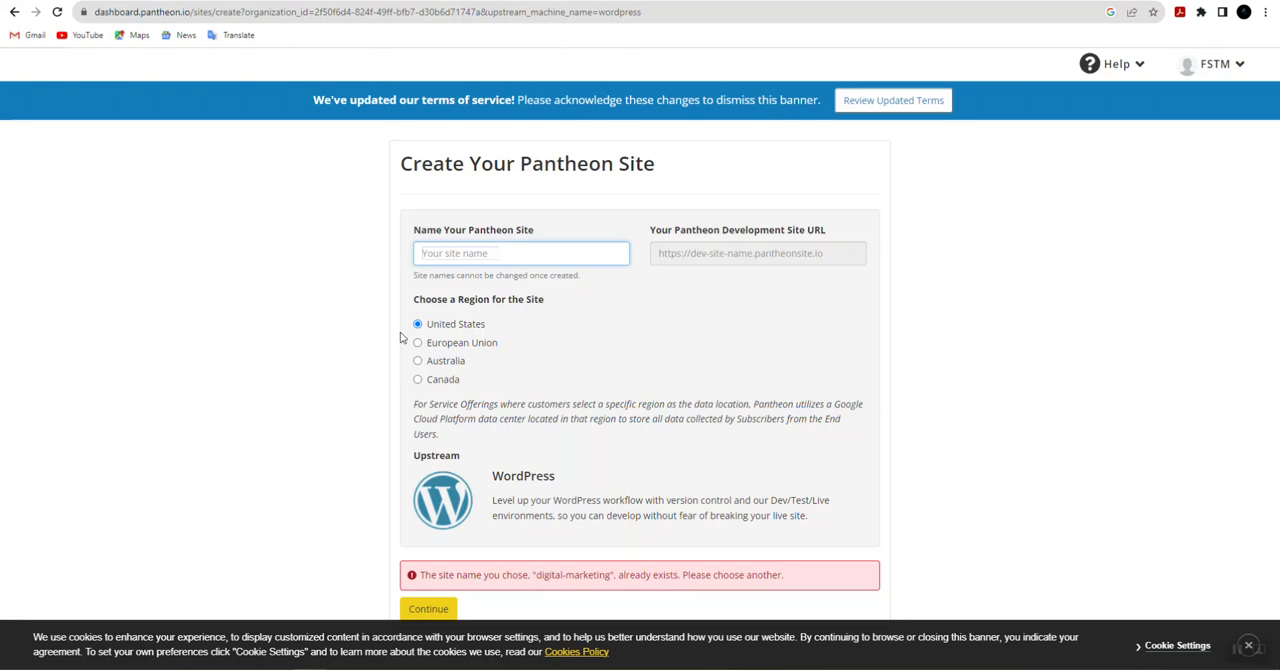
{"action": "left_click", "coordinate": [439, 256]}
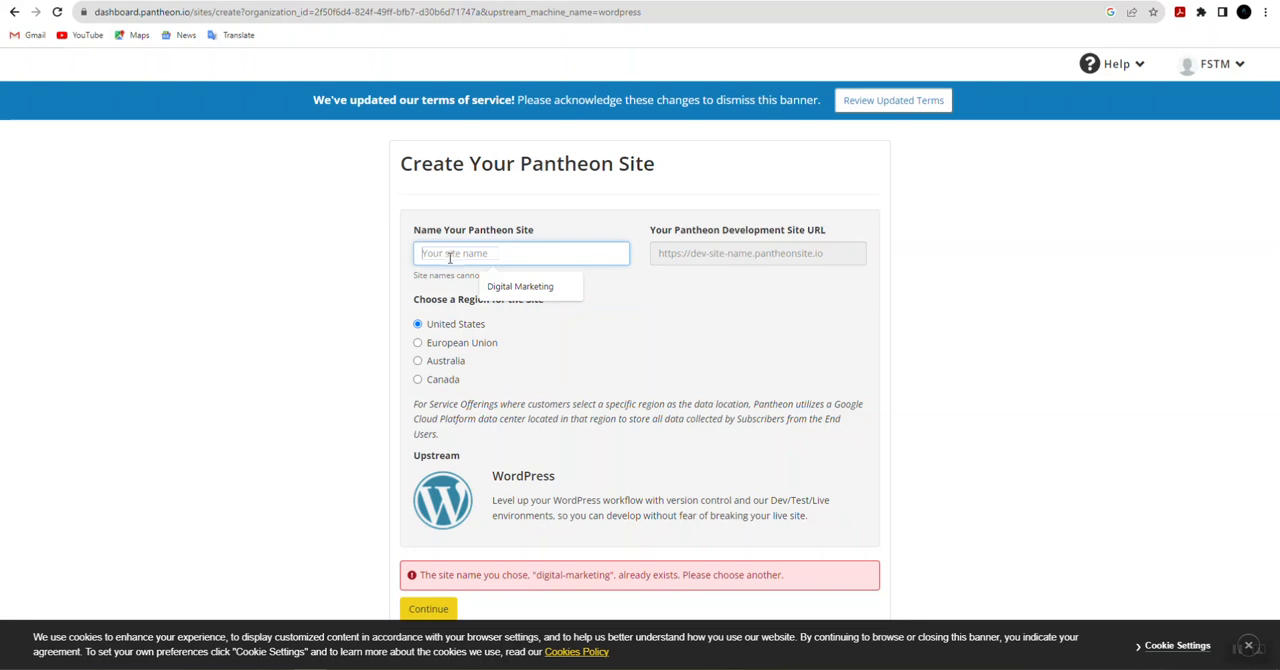
{"action": "type", "text": "Cod"}
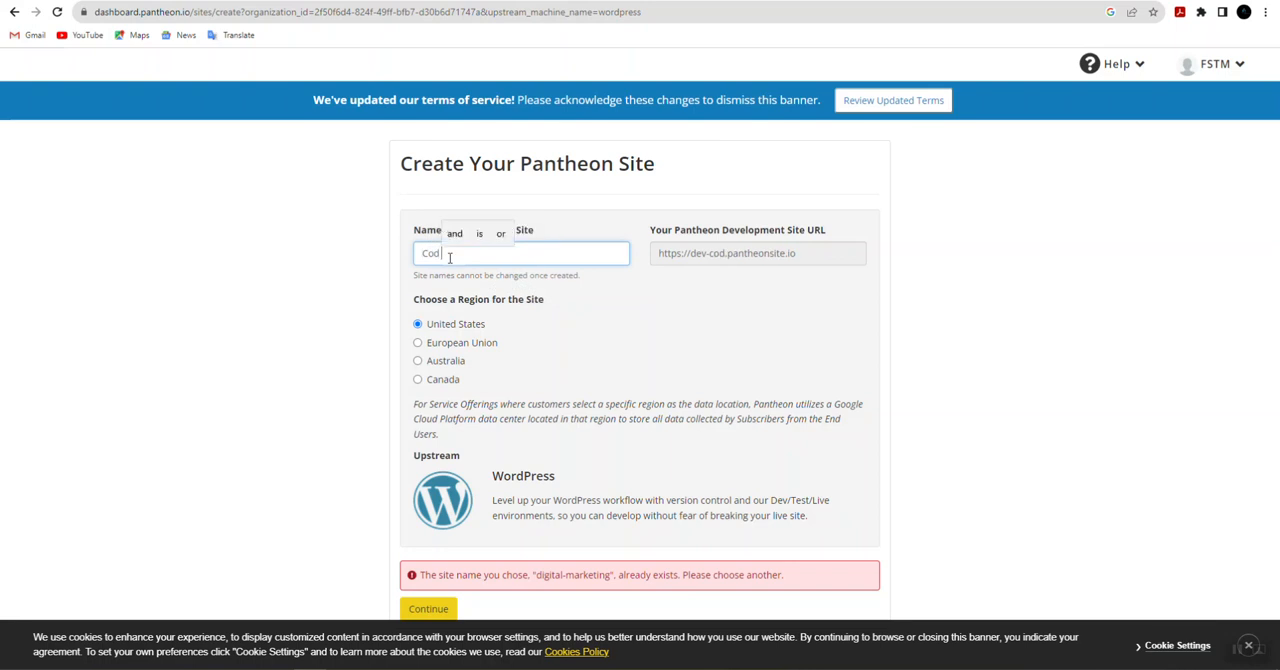
{"action": "type", "text": " E"}
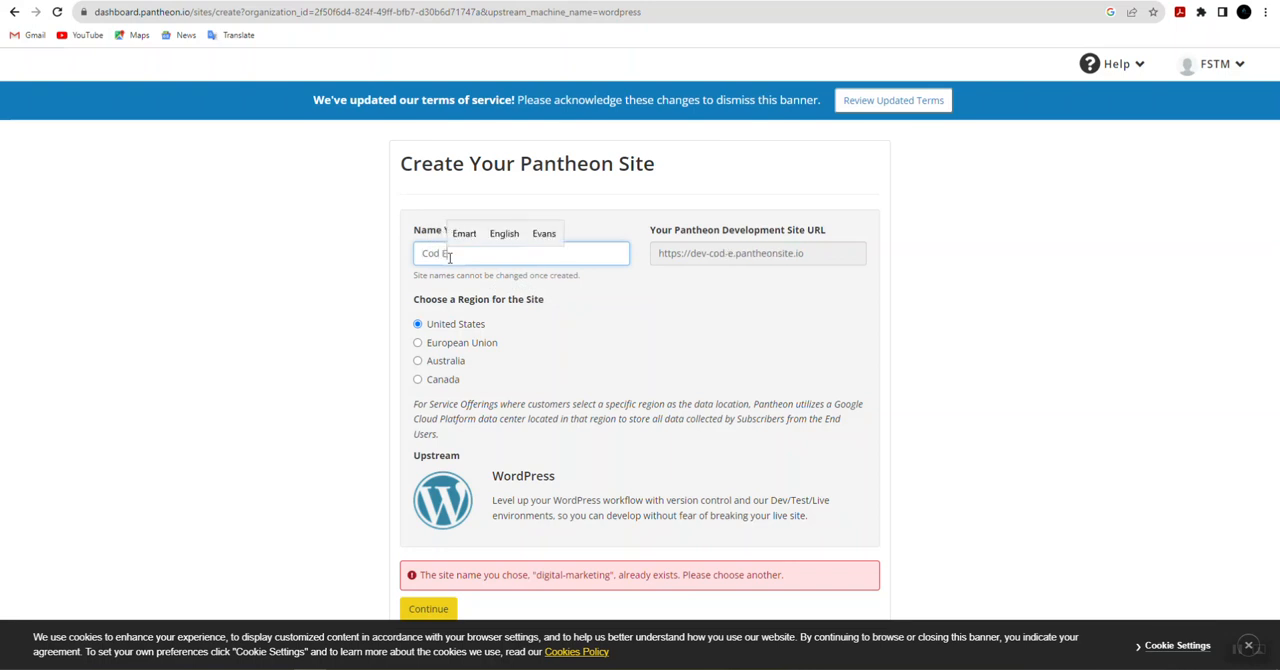
{"action": "type", "text": "mart"}
{"action": "left_click", "coordinate": [526, 236]}
{"action": "left_click", "coordinate": [428, 608]}
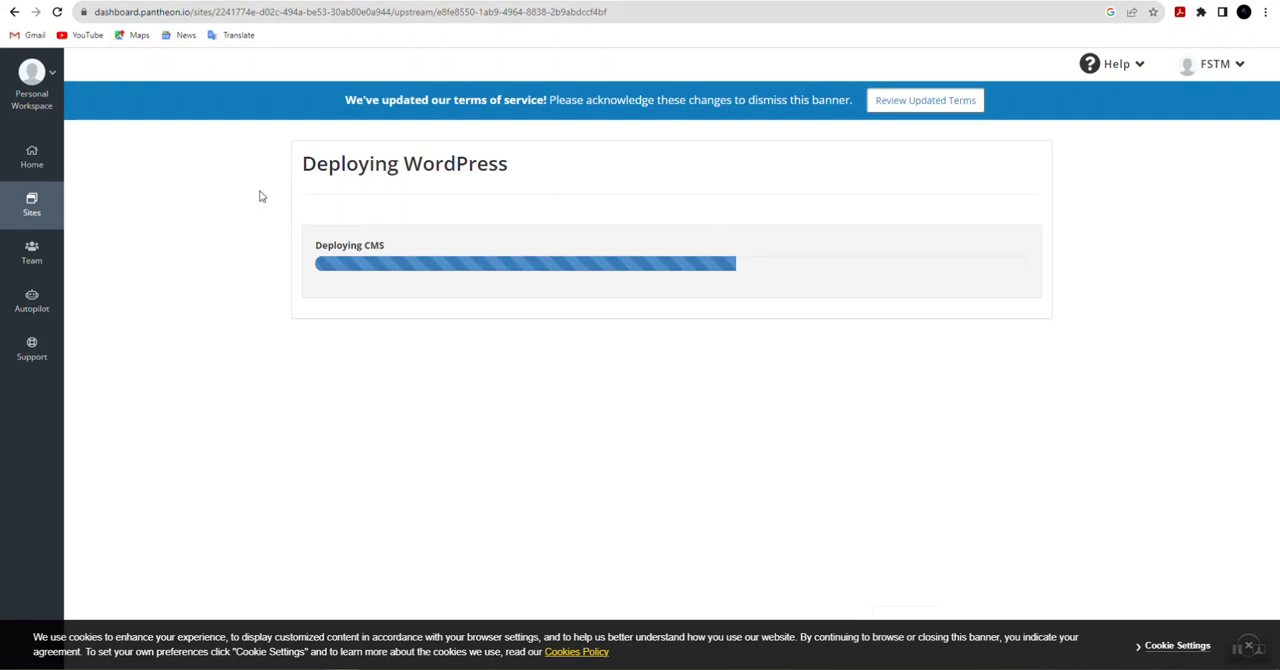
{"action": "left_click_drag", "start_coordinate": [254, 180], "coordinate": [317, 191]}
{"action": "left_click_drag", "start_coordinate": [727, 219], "coordinate": [1092, 269]}
{"action": "left_click", "coordinate": [1094, 305]}
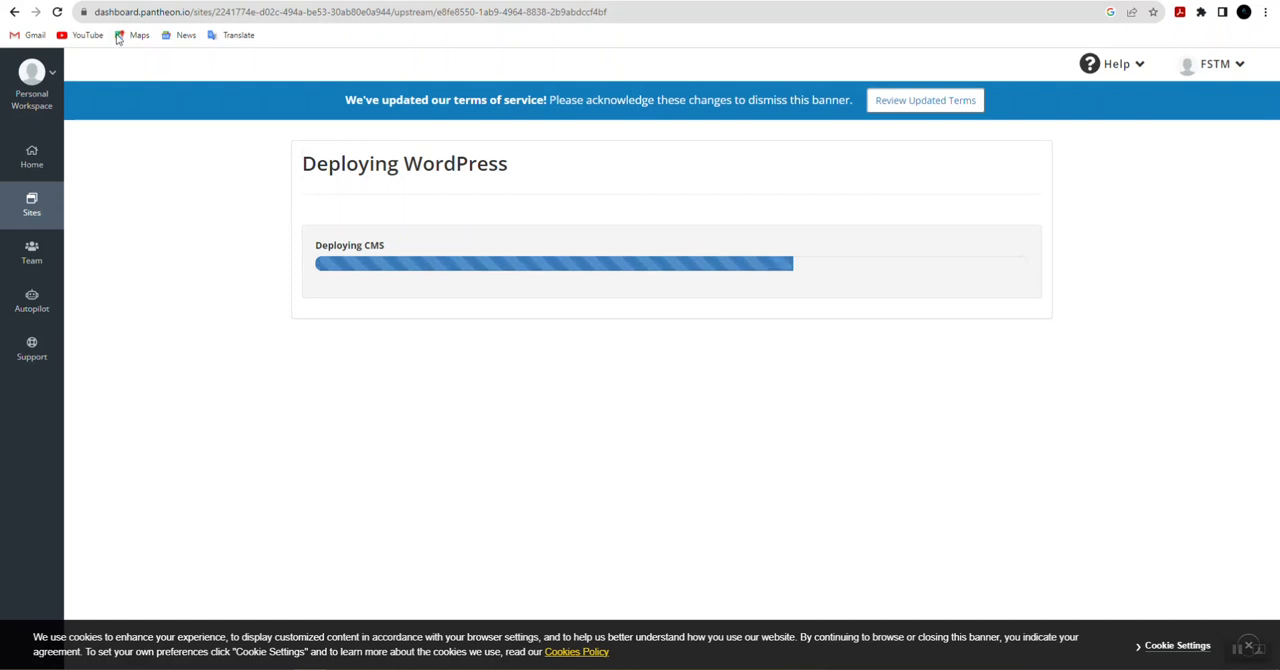
{"action": "double_click", "coordinate": [155, 13]}
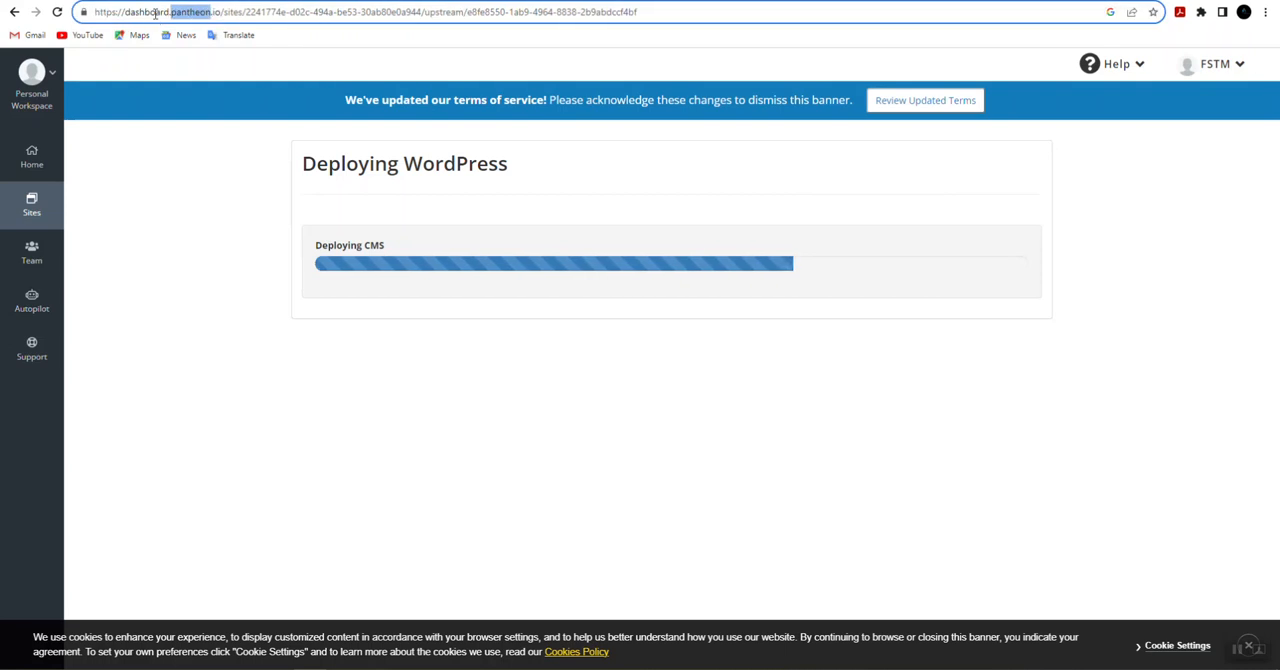
{"action": "left_click_drag", "start_coordinate": [221, 13], "coordinate": [176, 13]}
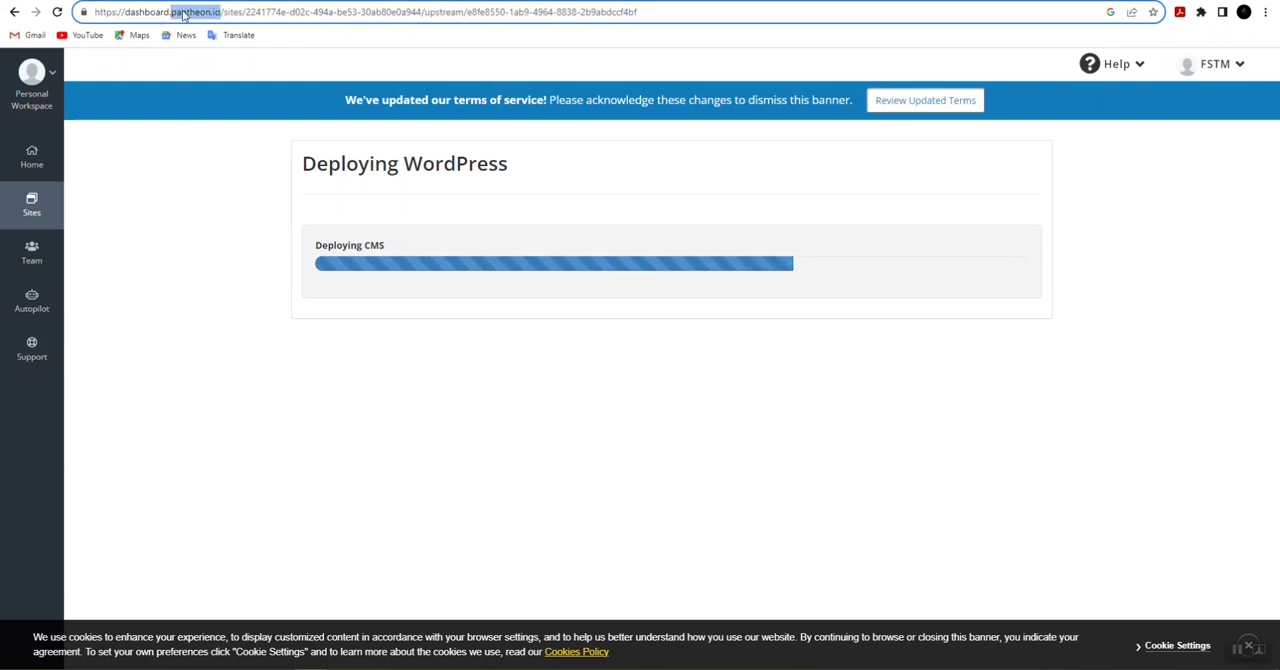
{"action": "left_click", "coordinate": [206, 200]}
{"action": "left_click_drag", "start_coordinate": [143, 12], "coordinate": [184, 13]}
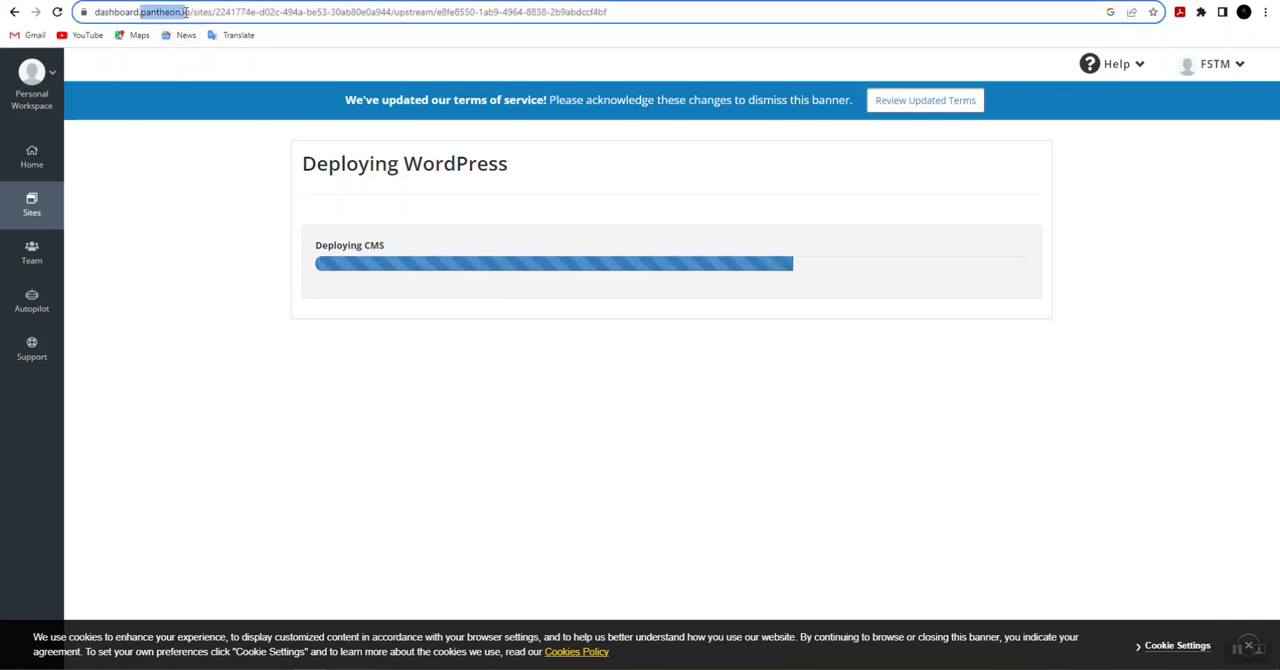
{"action": "left_click", "coordinate": [188, 215]}
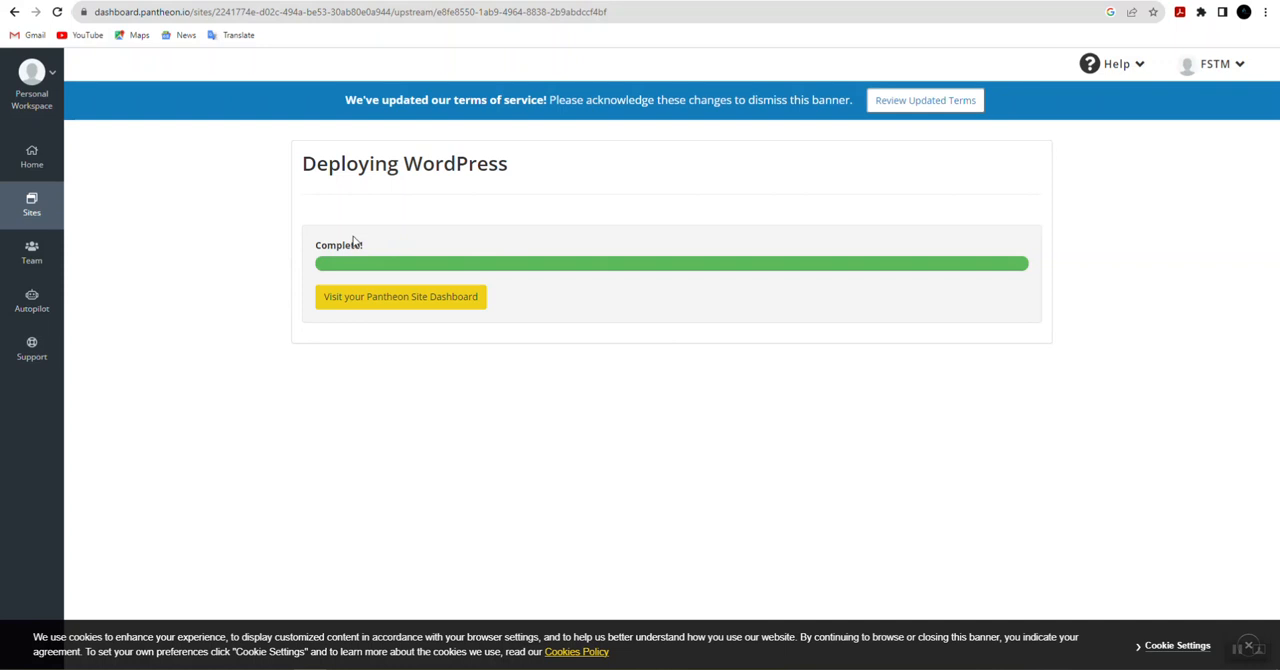
Step: Open the Cod E-mart site dashboard, dismiss the quick tour and start the development site's WordPress installation in English (United States)
{"action": "left_click", "coordinate": [388, 304]}
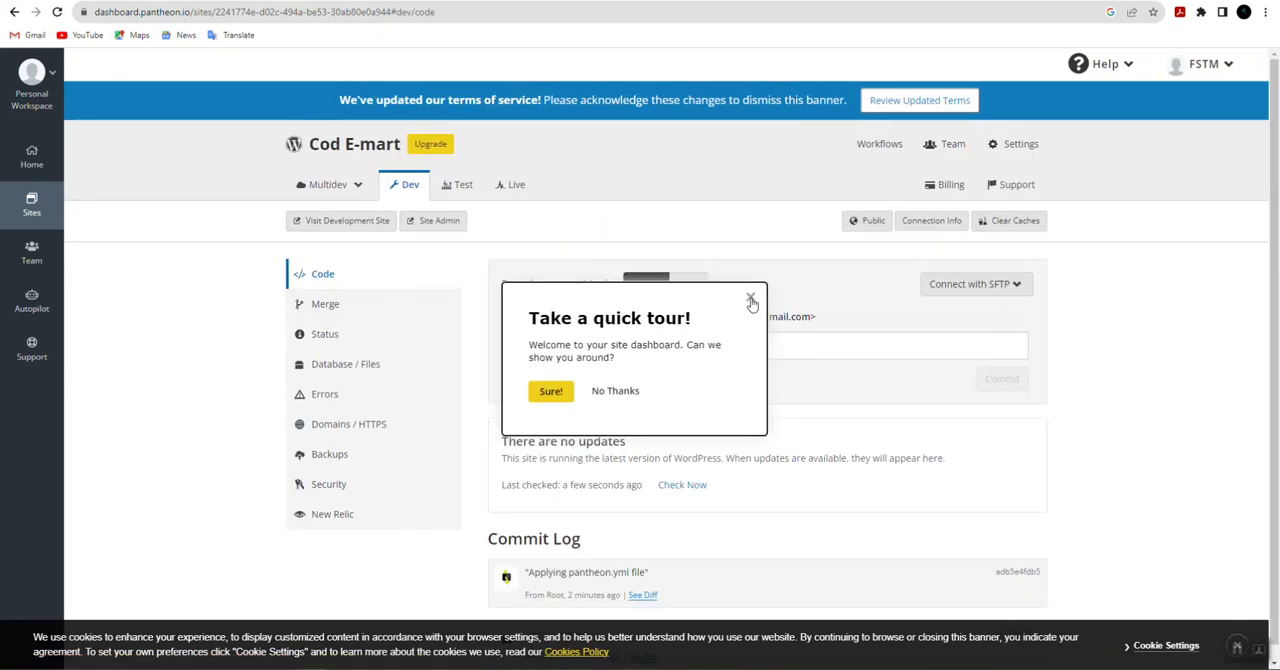
{"action": "left_click", "coordinate": [751, 301]}
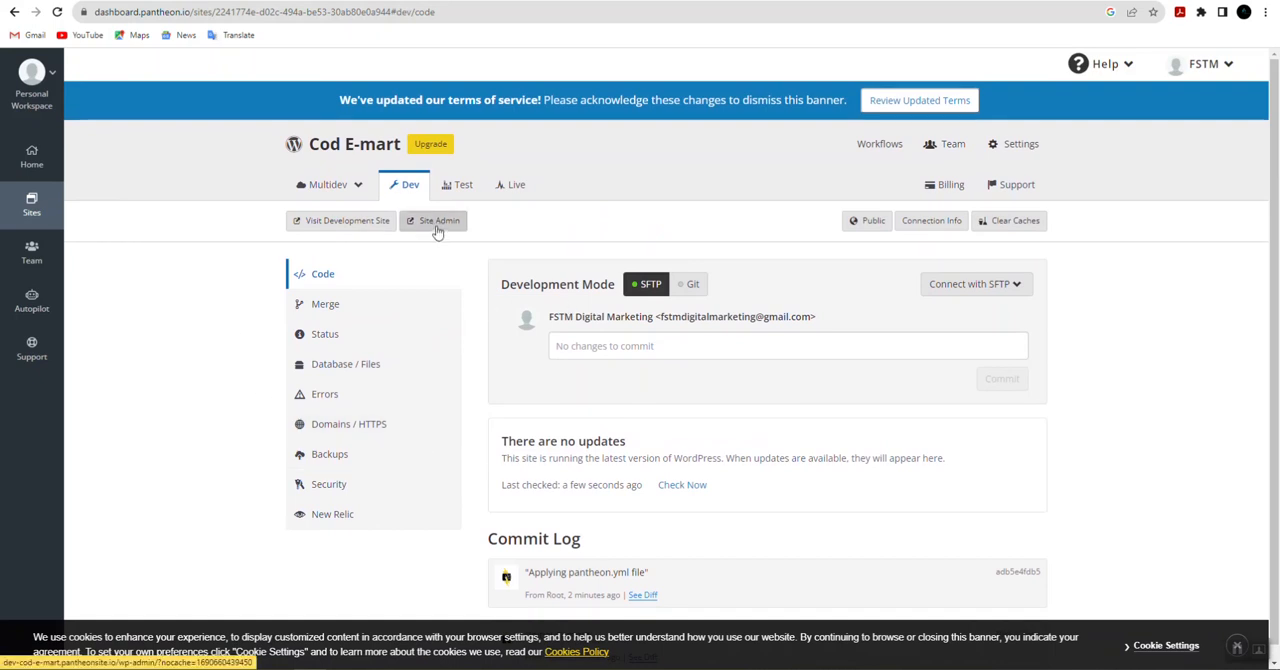
{"action": "left_click", "coordinate": [338, 226]}
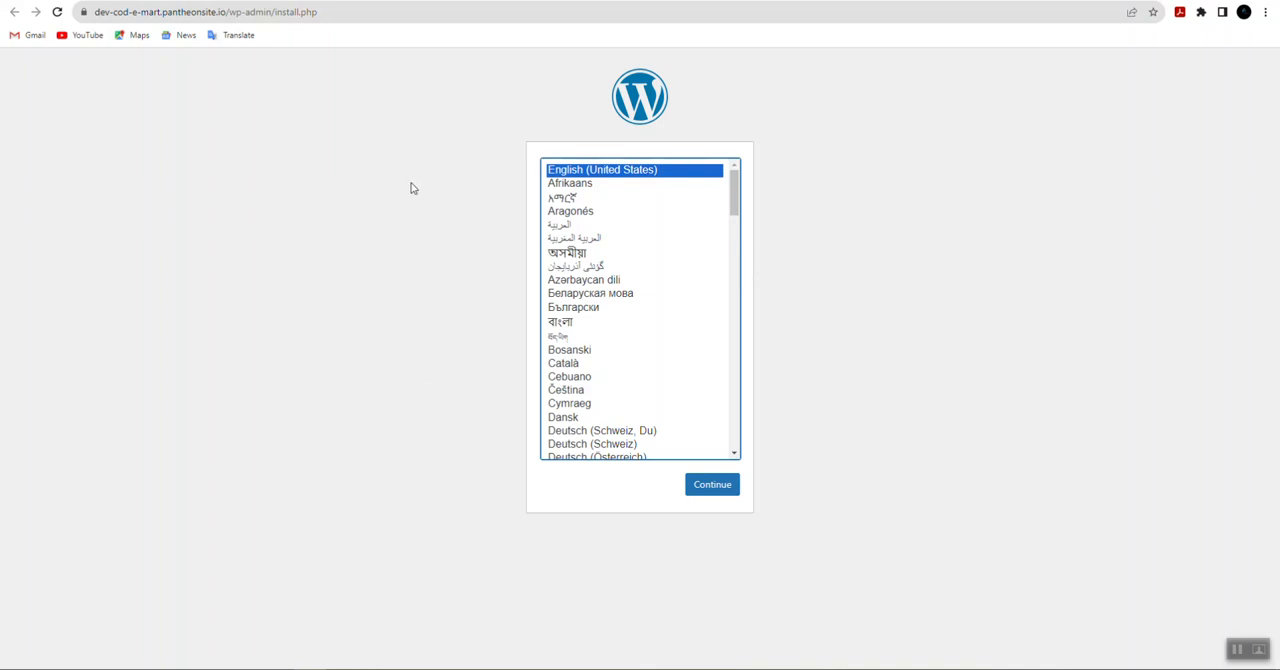
{"action": "left_click", "coordinate": [722, 489]}
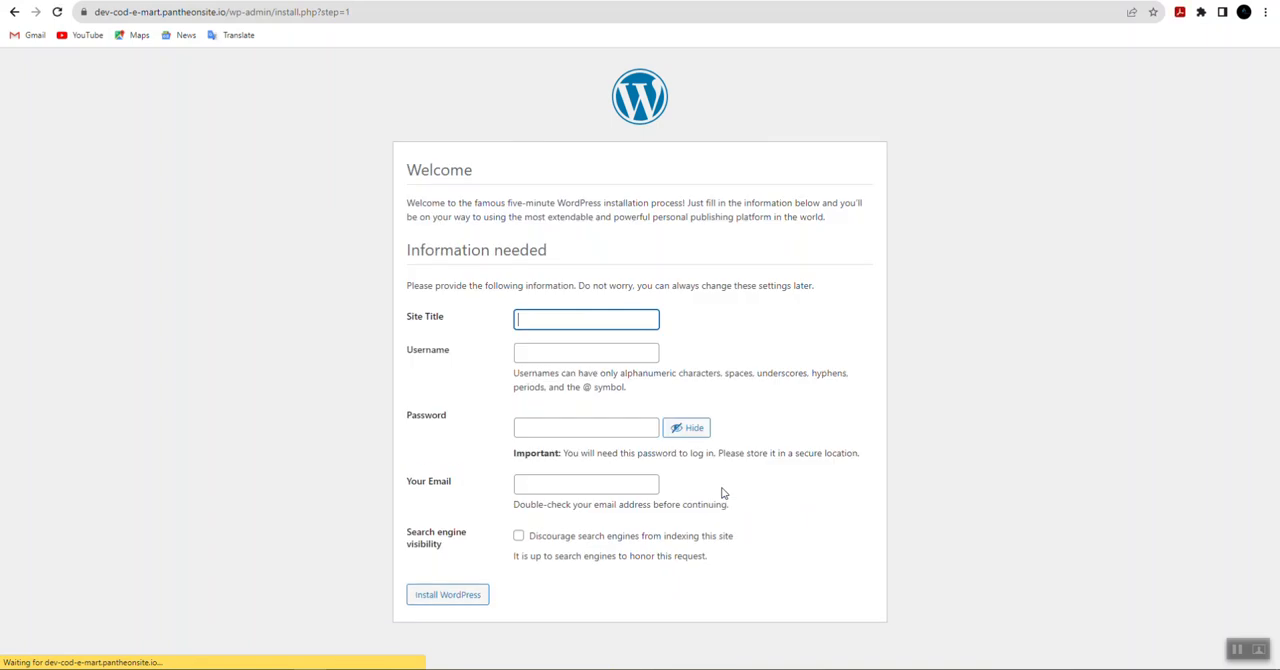
Step: Set the new site's title to FSTM Digital marketing and its username to Admin
{"action": "left_click", "coordinate": [564, 319]}
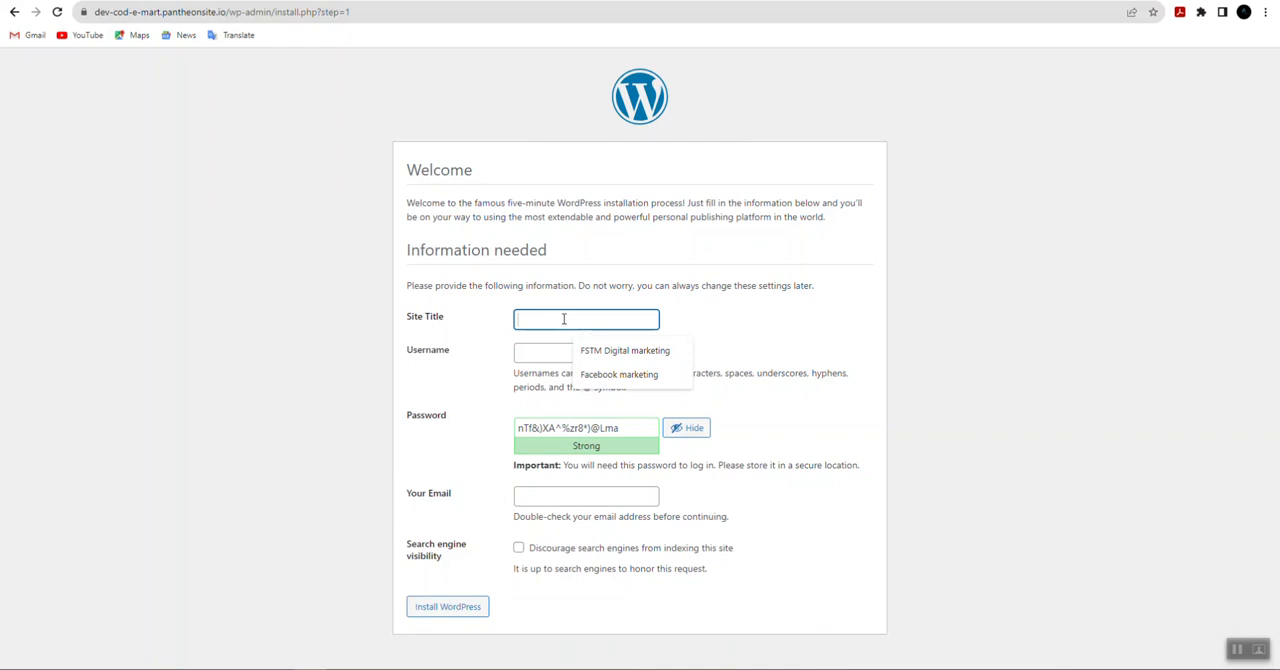
{"action": "left_click", "coordinate": [626, 358]}
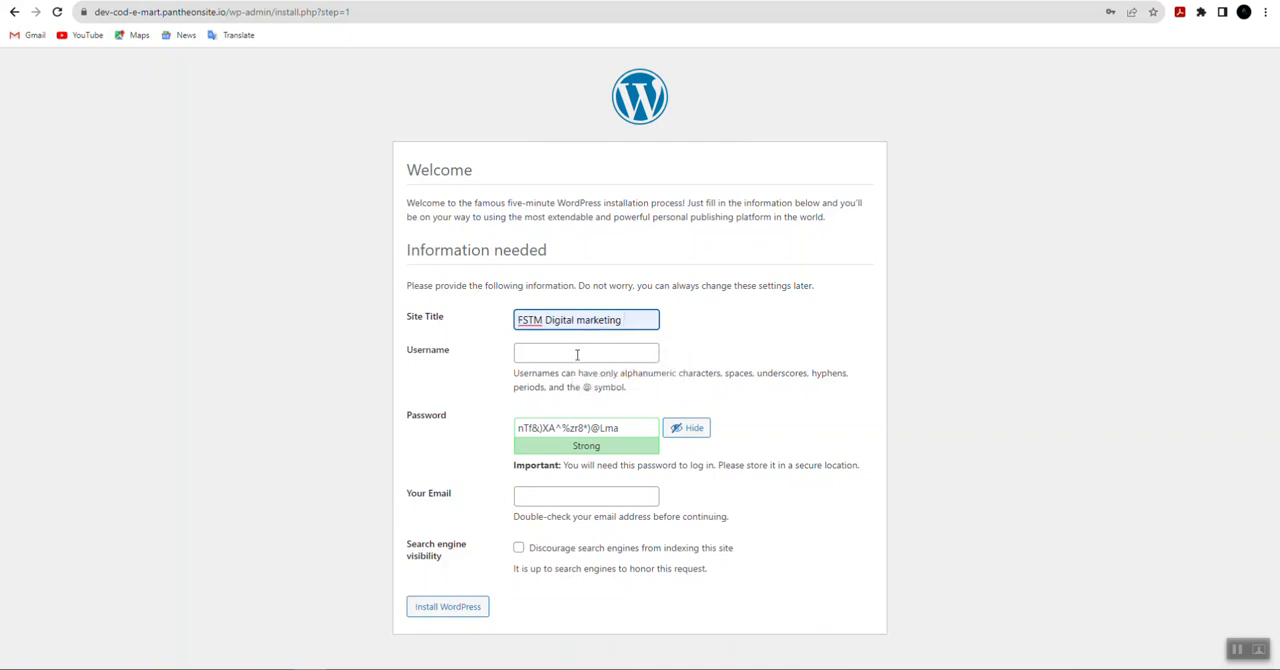
{"action": "left_click", "coordinate": [577, 355]}
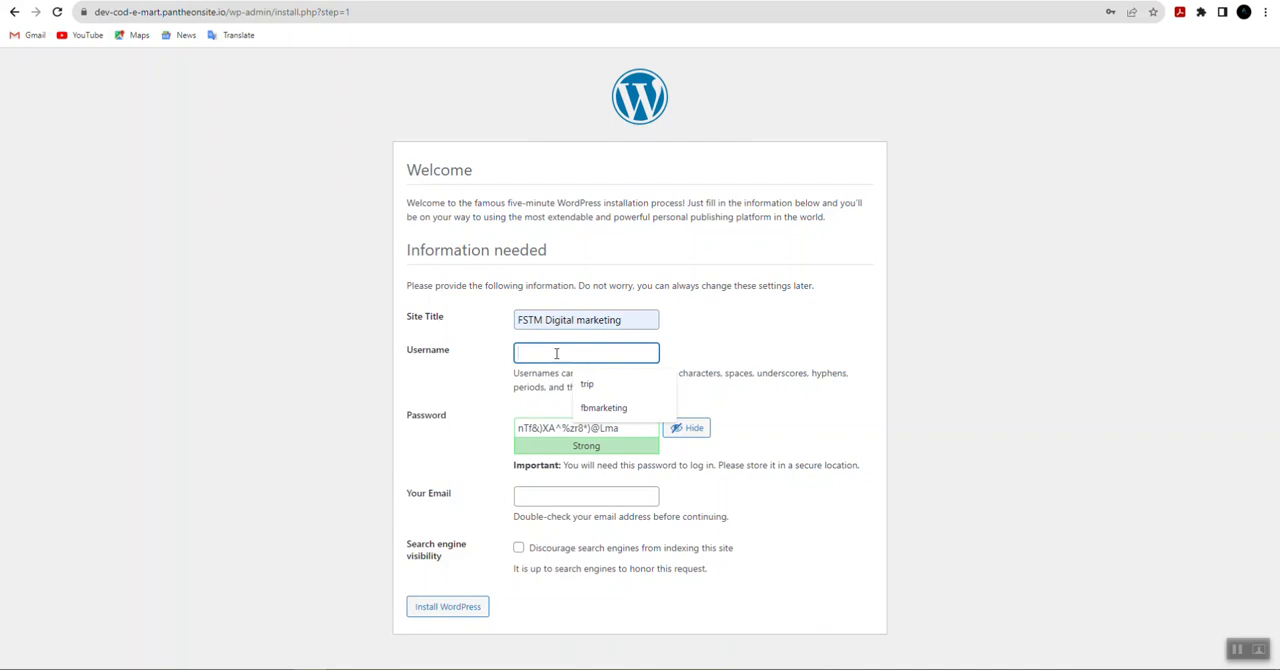
{"action": "type", "text": "A"}
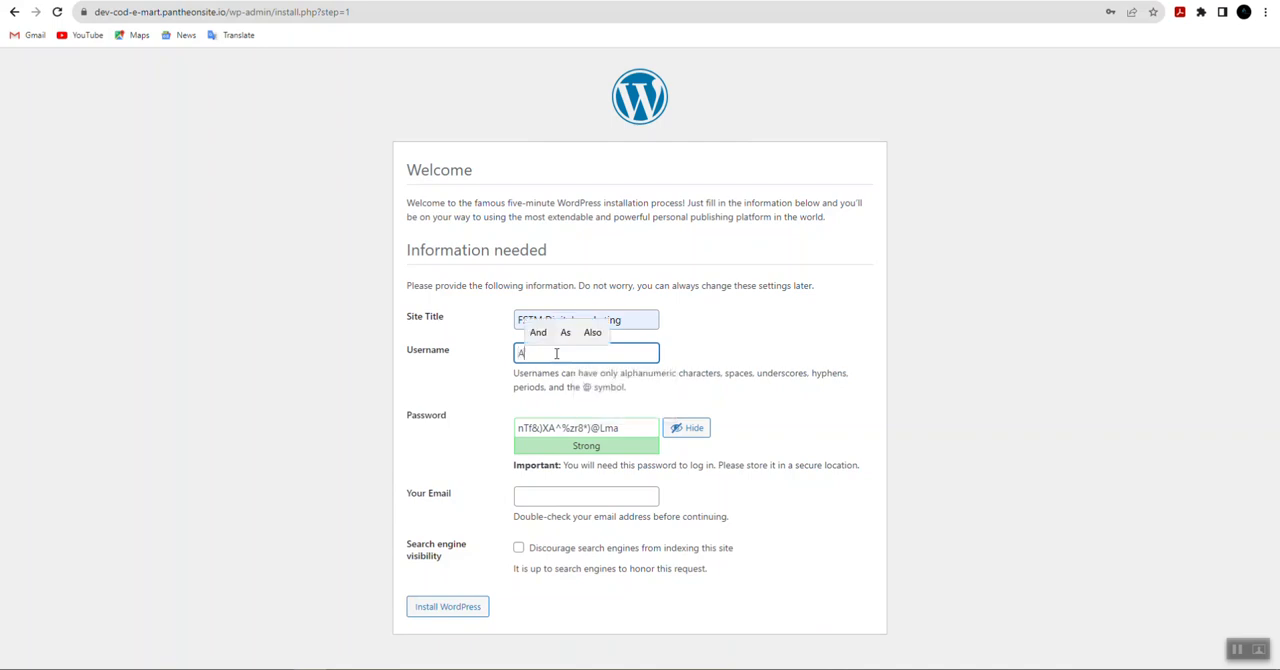
{"action": "type", "text": "dmin"}
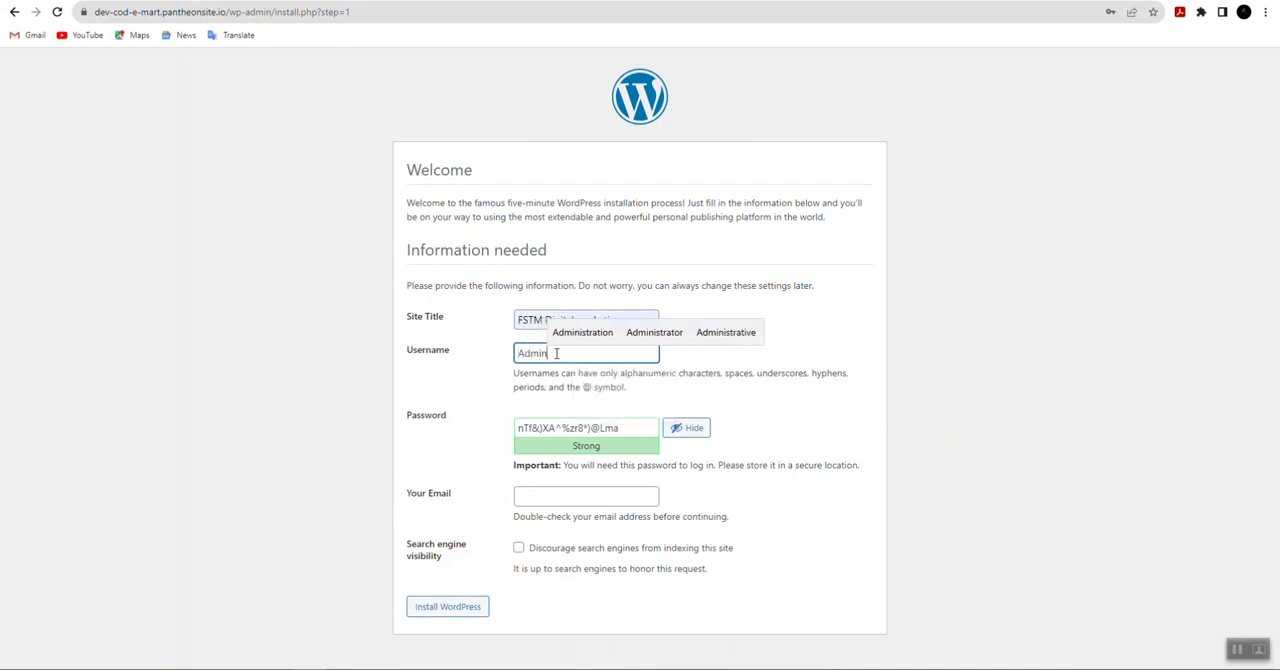
{"action": "left_click", "coordinate": [1036, 477]}
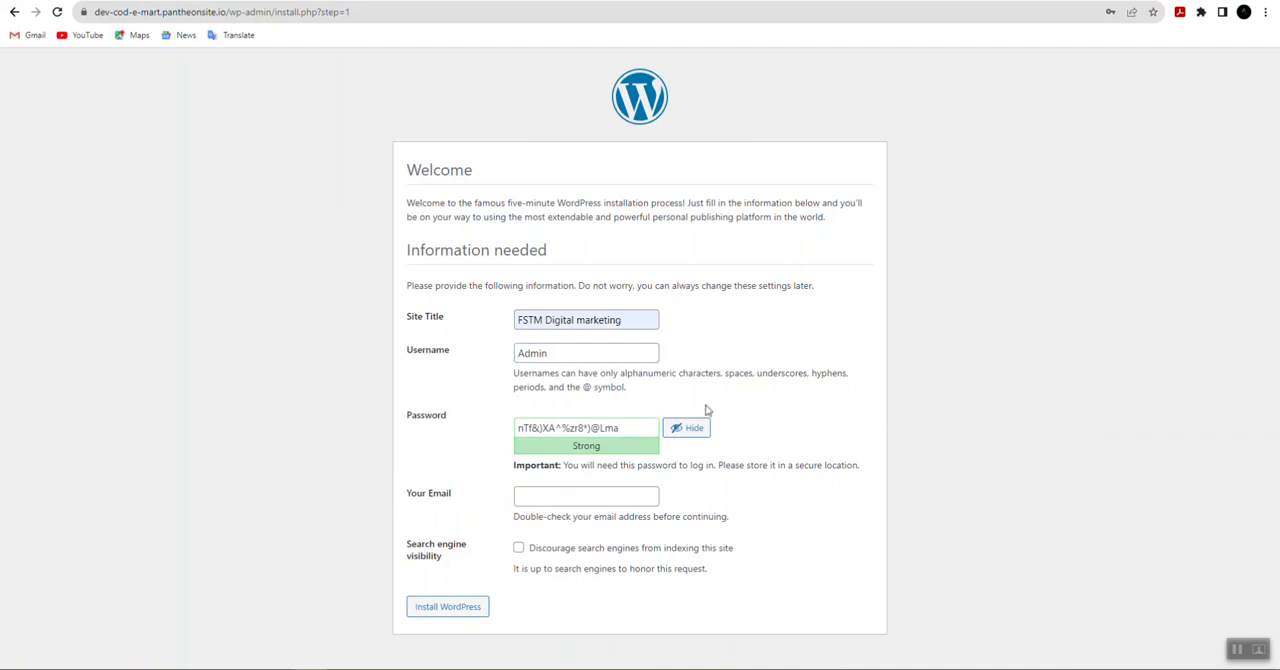
Step: Replace the generated password with a hidden custom account password and confirm the use of a weak password
{"action": "left_click_drag", "start_coordinate": [646, 435], "coordinate": [523, 427]}
{"action": "key", "text": "BackSpace"}
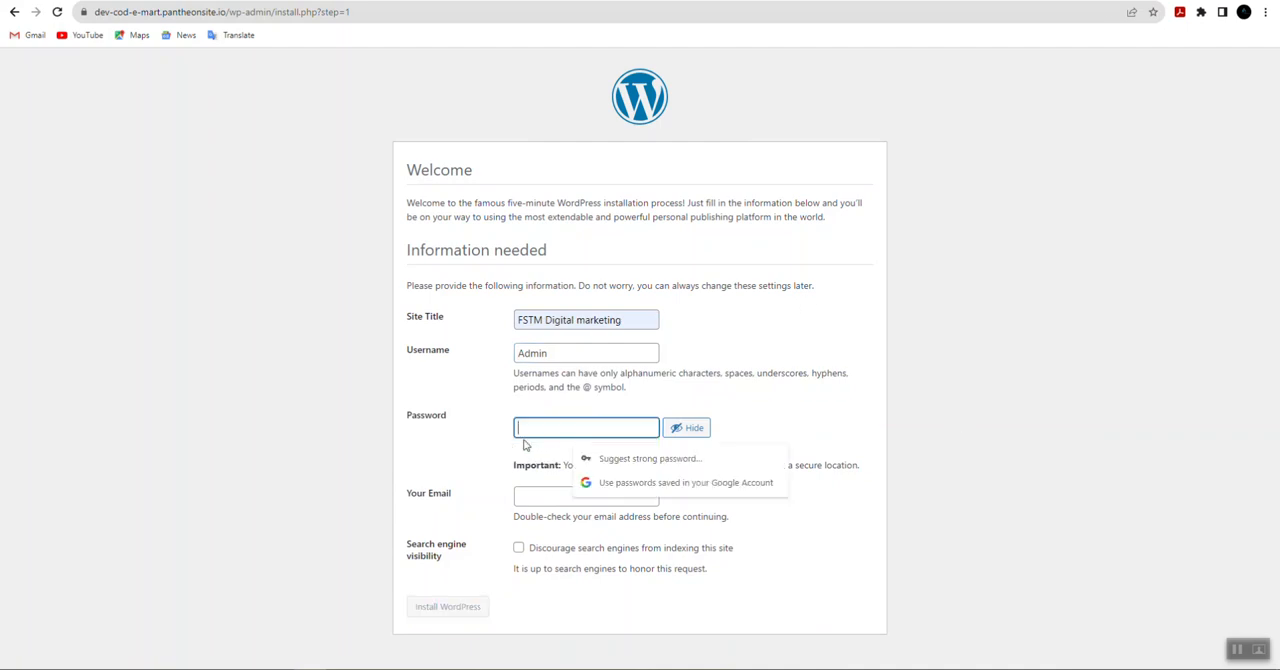
{"action": "left_click", "coordinate": [686, 429]}
{"action": "left_click", "coordinate": [599, 430]}
{"action": "type", "text": "a"}
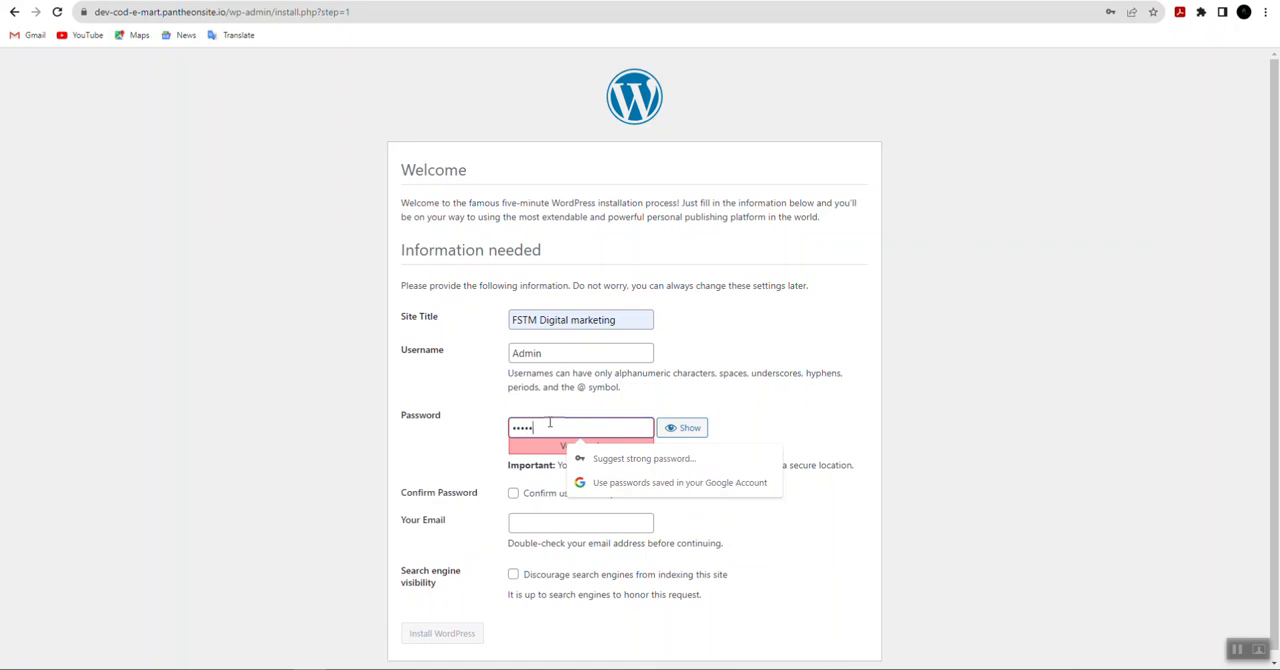
{"action": "left_click", "coordinate": [513, 493]}
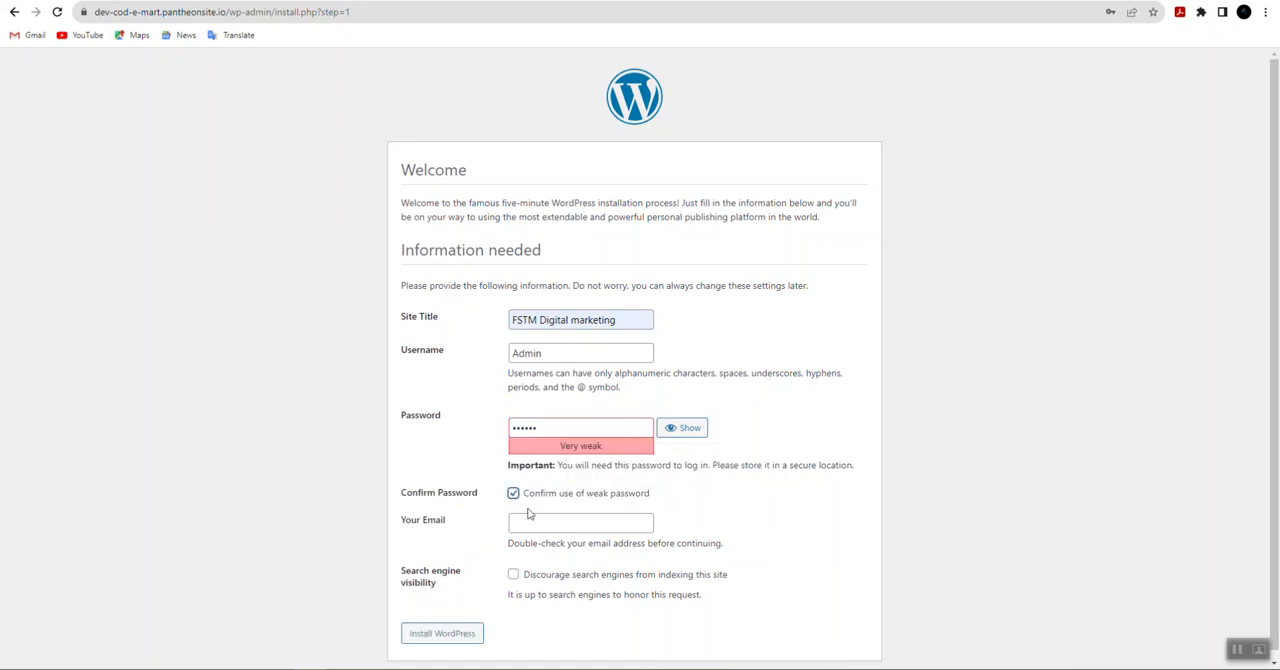
Step: Fill in the administrator's e-mail address and run the WordPress installation
{"action": "left_click", "coordinate": [531, 527]}
{"action": "left_click", "coordinate": [630, 556]}
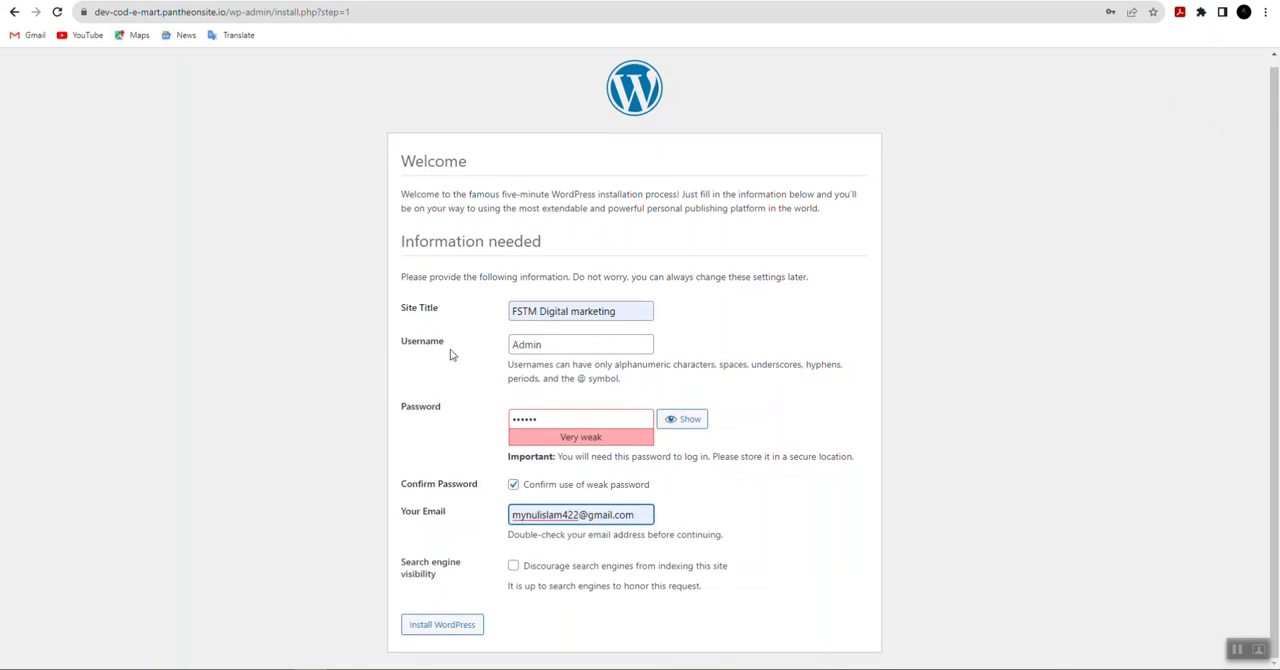
{"action": "left_click", "coordinate": [451, 629]}
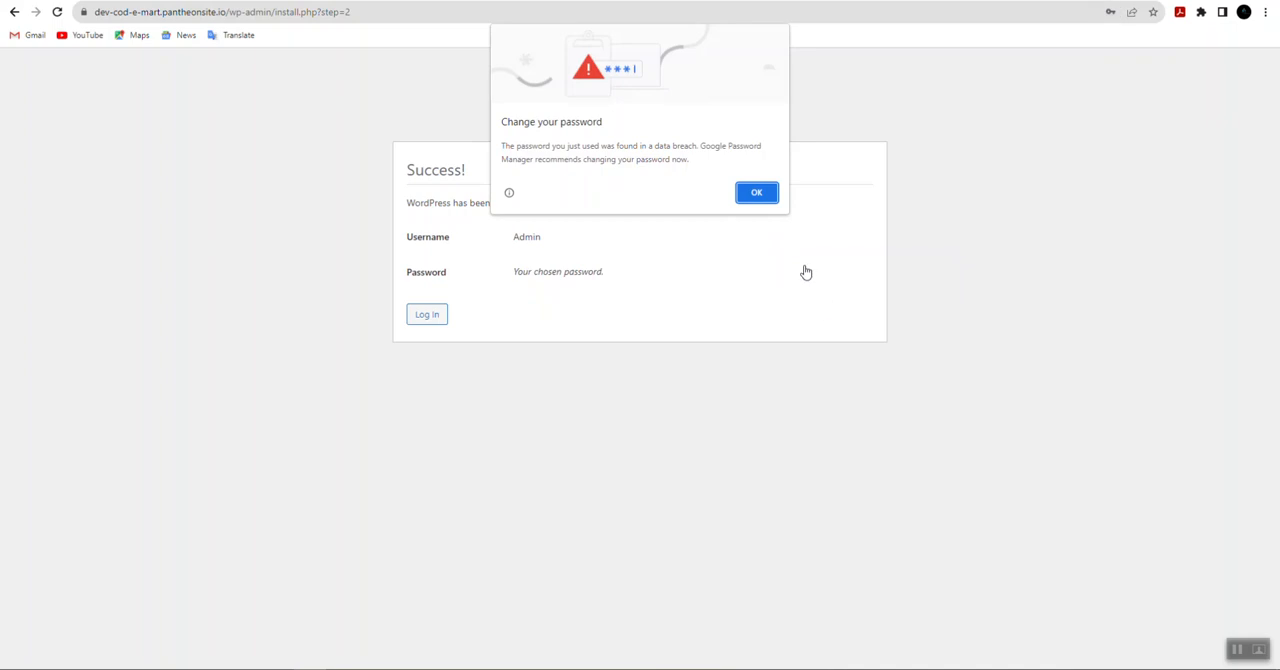
Step: Log in to the new WordPress site's admin dashboard, dismissing the browser's password warnings
{"action": "left_click", "coordinate": [755, 194]}
{"action": "left_click", "coordinate": [1088, 234]}
{"action": "left_click", "coordinate": [429, 322]}
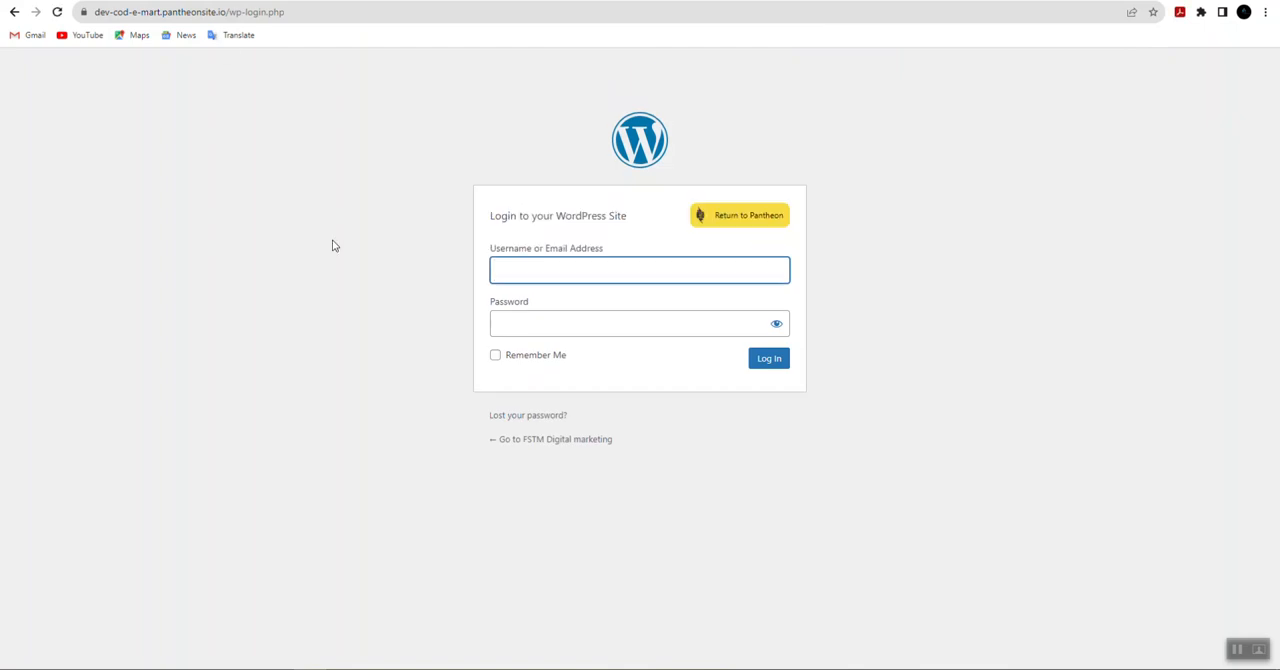
{"action": "left_click", "coordinate": [768, 359]}
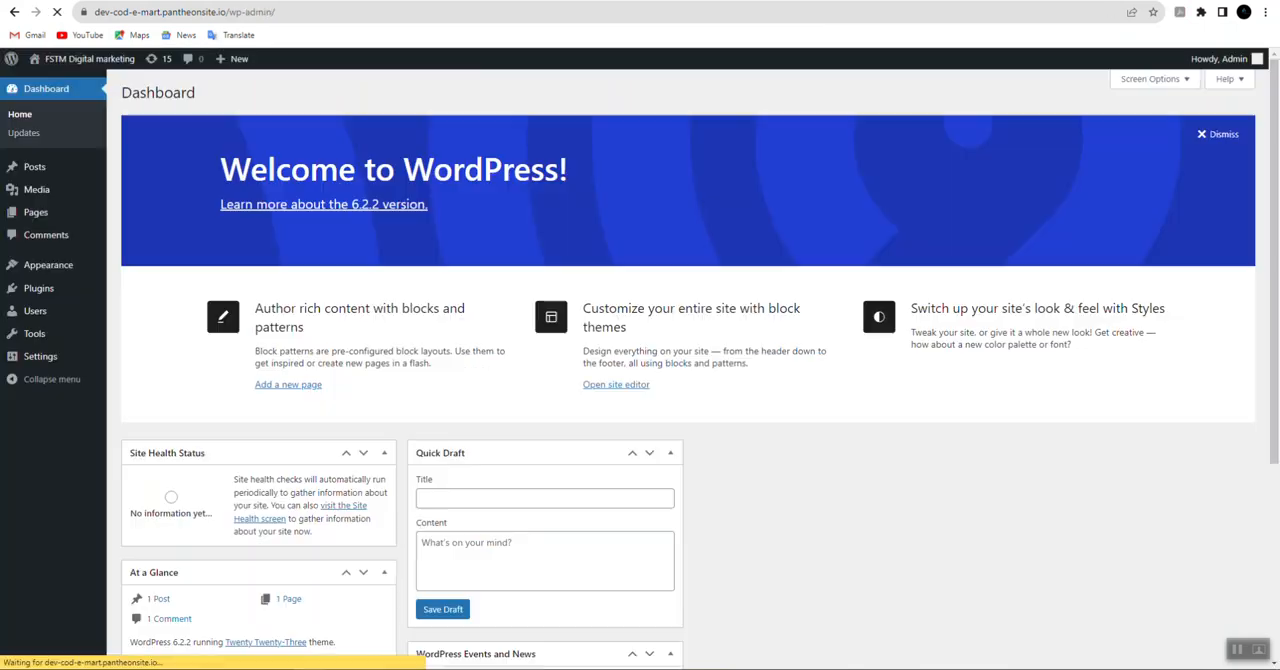
{"action": "scroll", "coordinate": [422, 131], "scroll_direction": "down", "scroll_amount": 5}
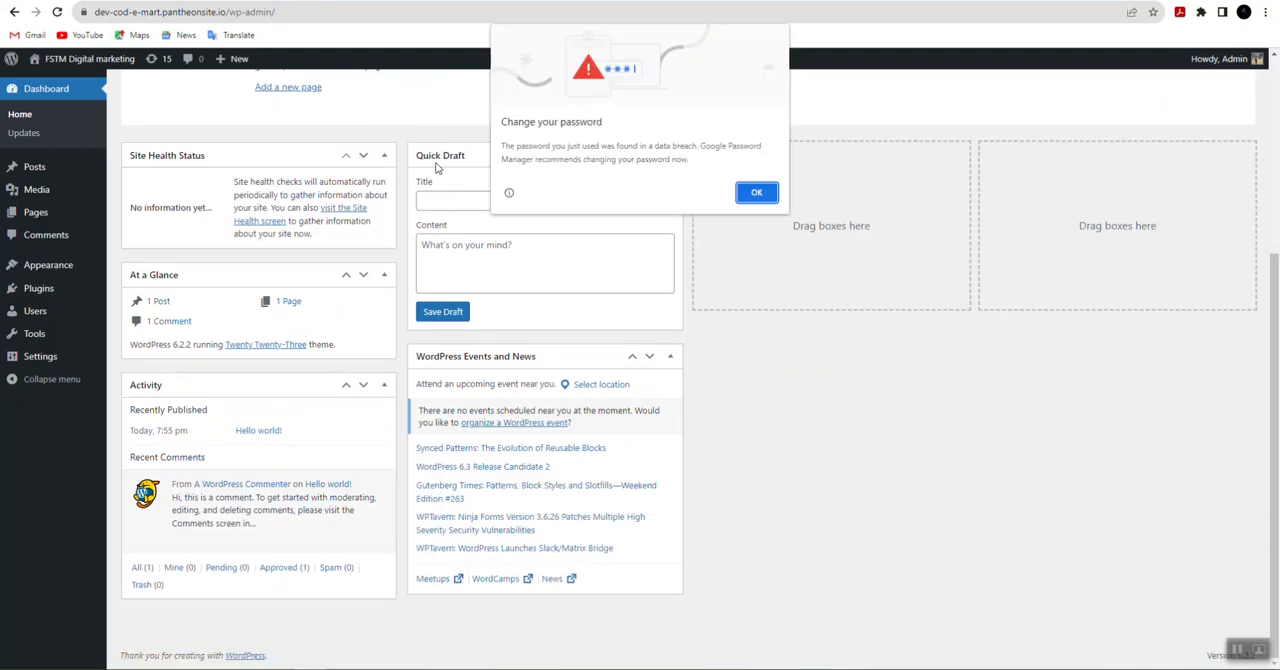
{"action": "left_click", "coordinate": [757, 193]}
{"action": "scroll", "coordinate": [411, 296], "scroll_direction": "up", "scroll_amount": 5}
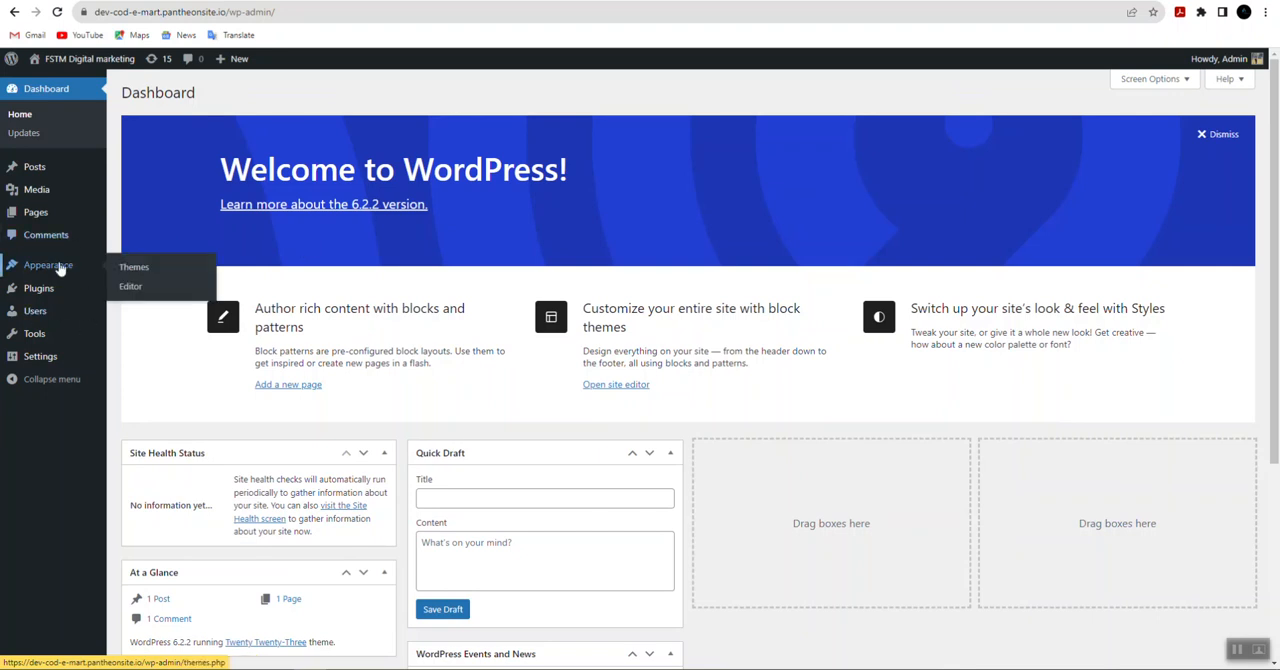
Step: Search the theme directory for Astra, then install and activate the Astra theme
{"action": "left_click", "coordinate": [136, 267]}
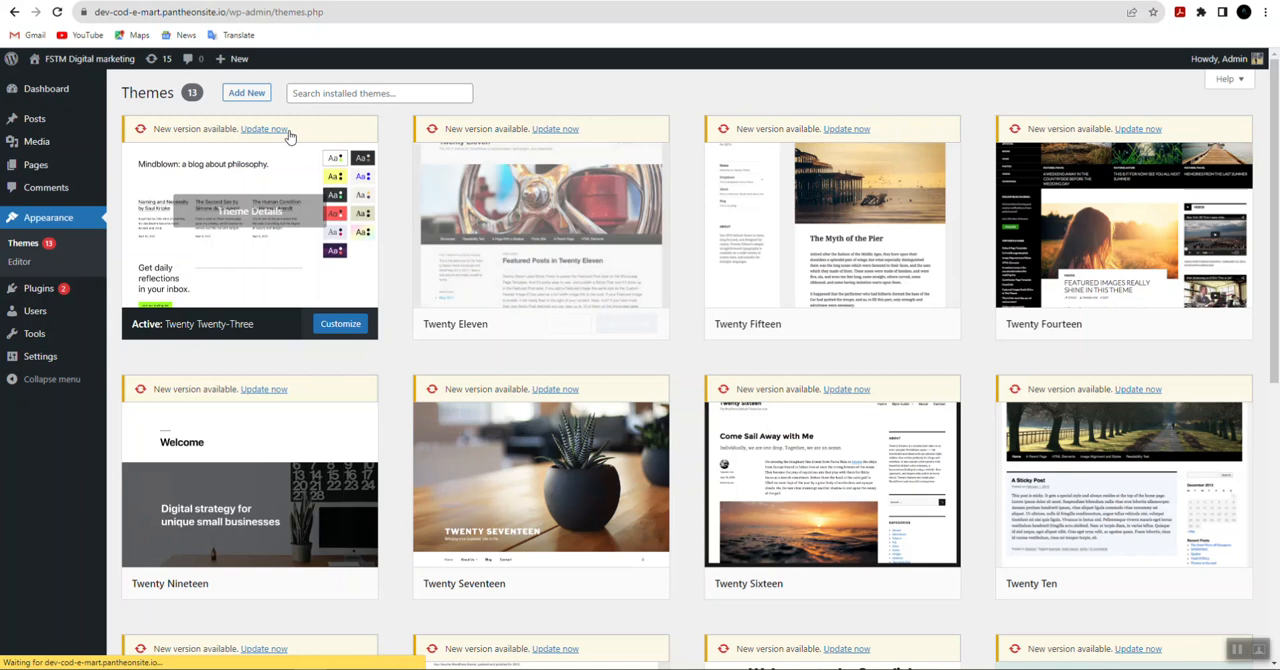
{"action": "left_click", "coordinate": [248, 94]}
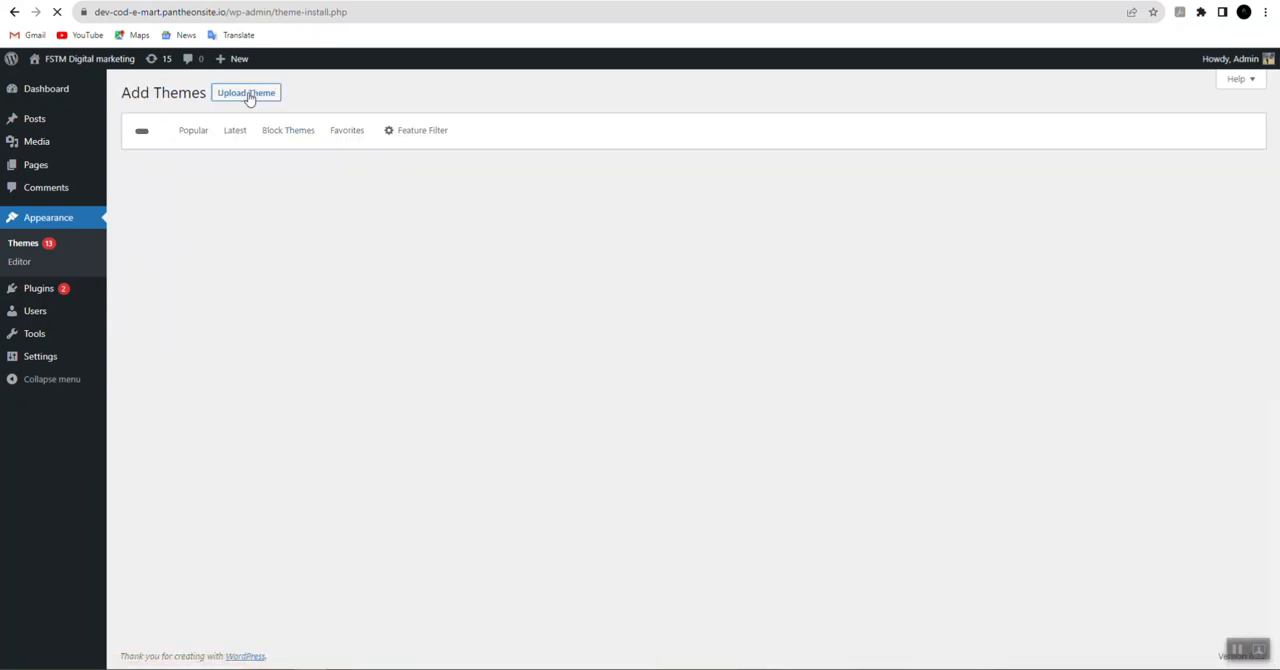
{"action": "left_click", "coordinate": [1105, 130]}
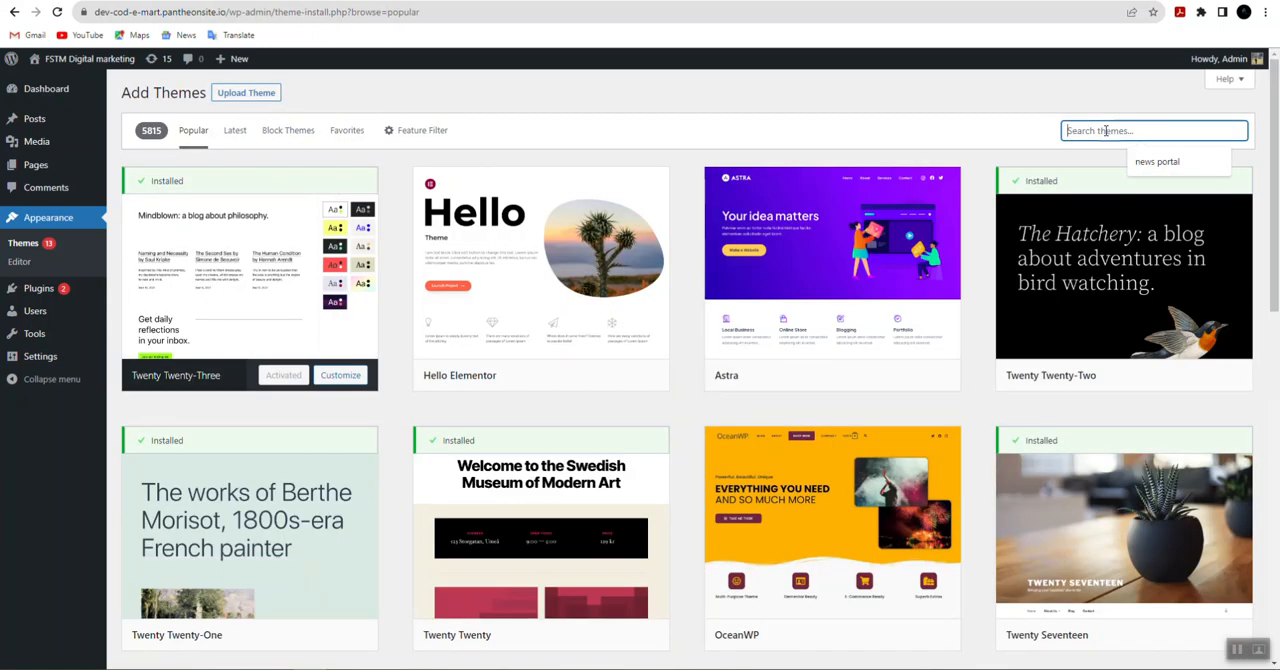
{"action": "type", "text": "Aste"}
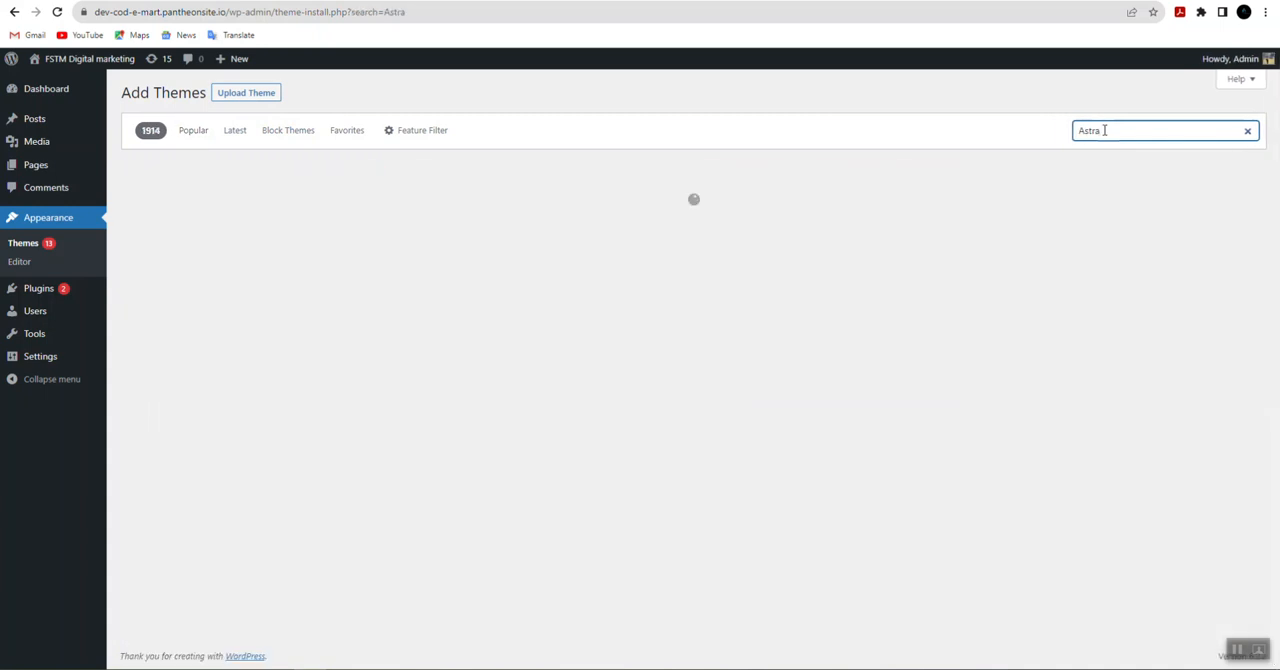
{"action": "mouse_move", "coordinate": [177, 341]}
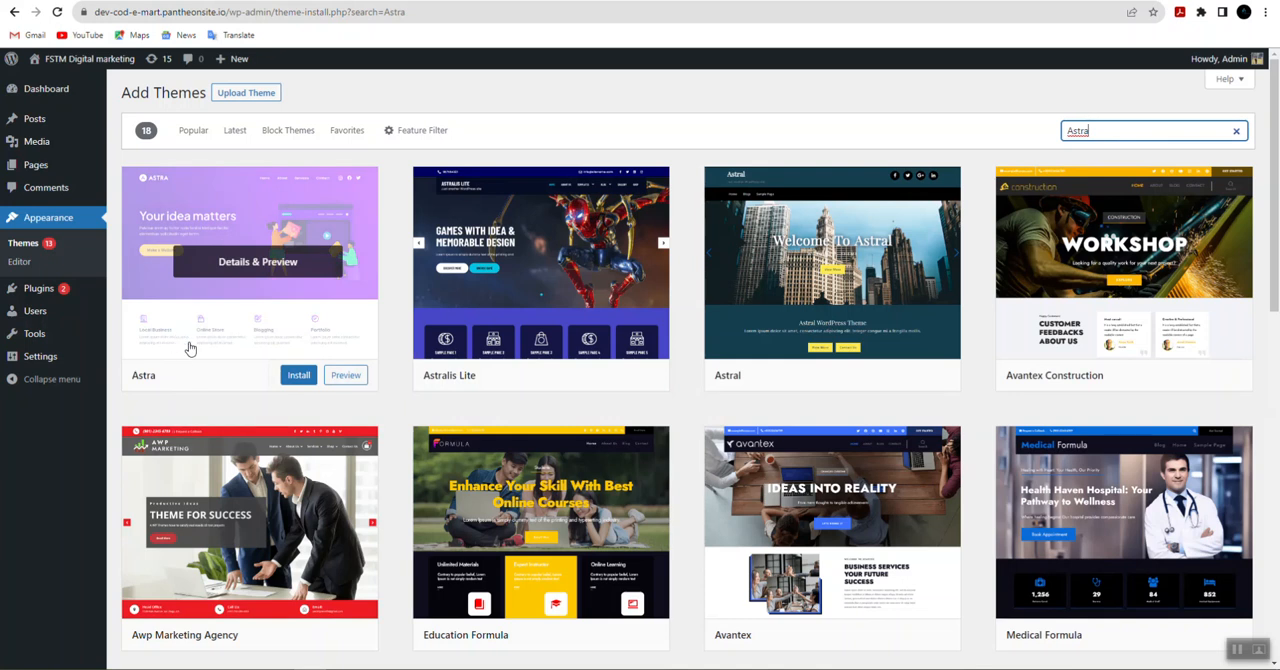
{"action": "left_click", "coordinate": [291, 377]}
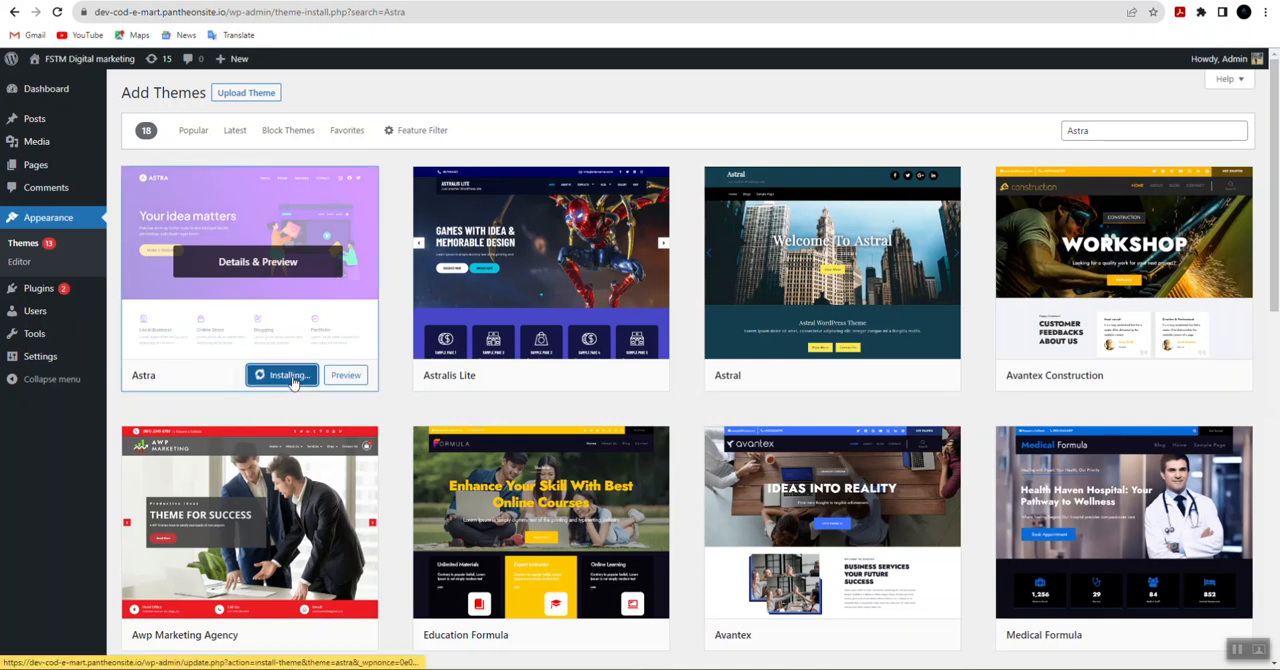
{"action": "left_click", "coordinate": [287, 379]}
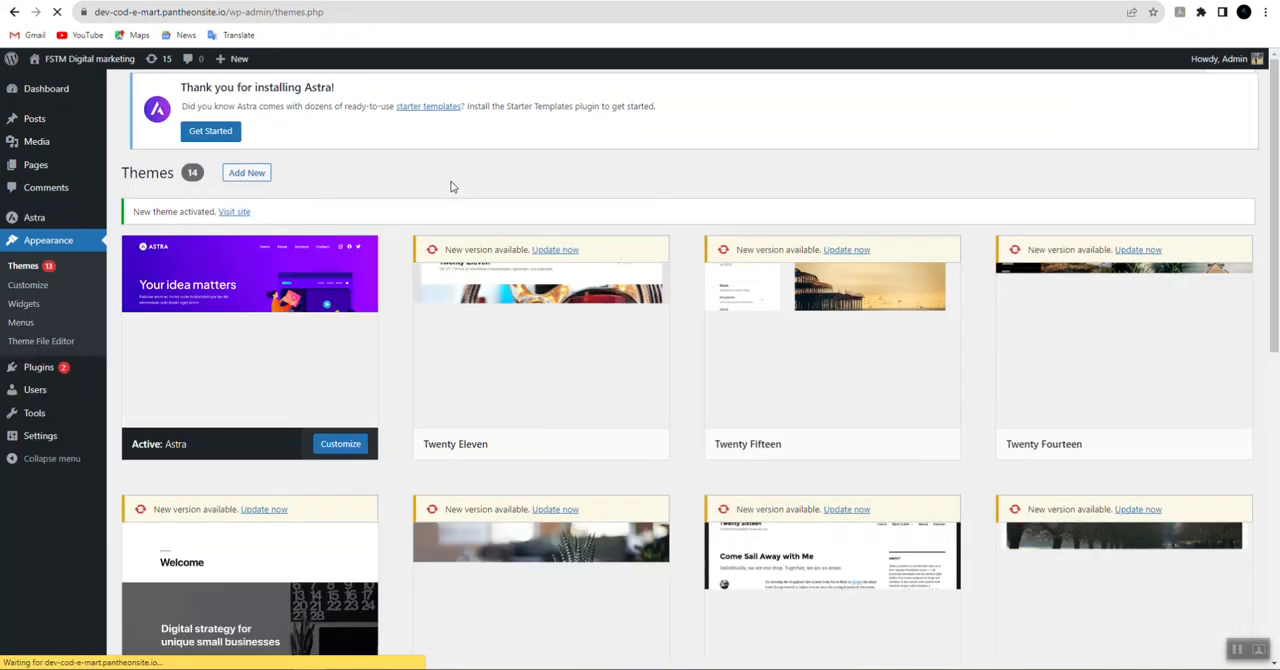
Step: View the FSTM Digital marketing site's front page in a new browser tab with the Astra theme applied
{"action": "scroll", "coordinate": [615, 491], "scroll_direction": "down", "scroll_amount": 7}
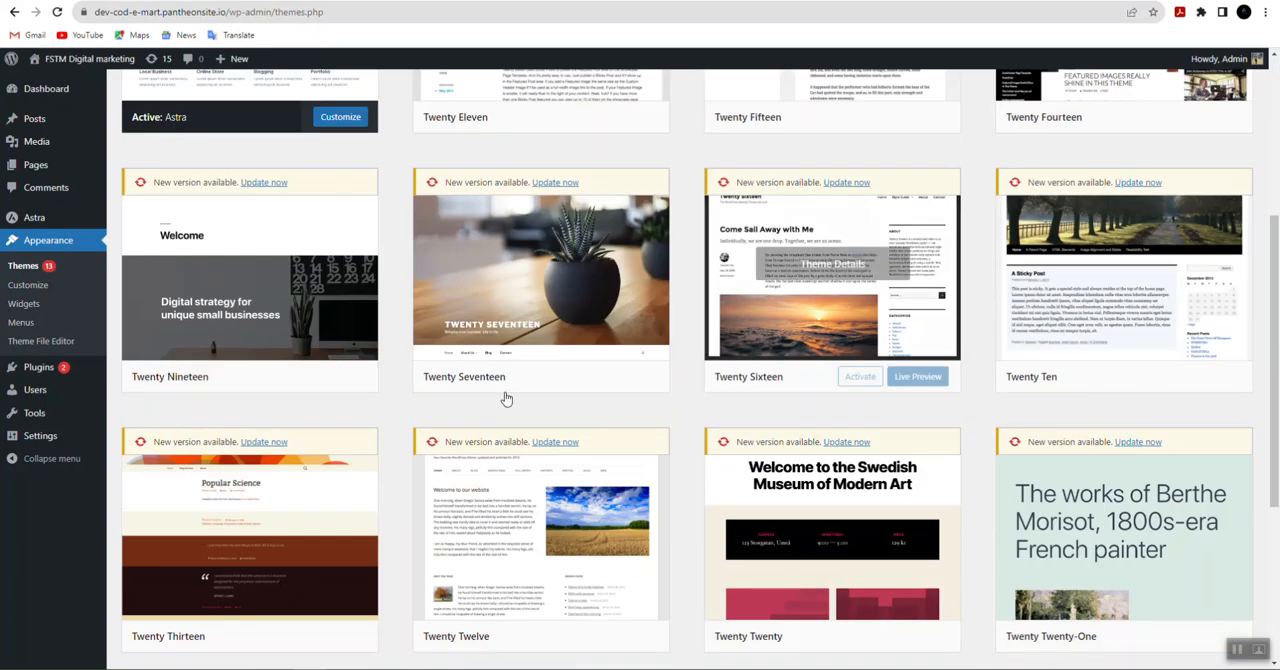
{"action": "scroll", "coordinate": [709, 472], "scroll_direction": "up", "scroll_amount": 6}
{"action": "scroll", "coordinate": [698, 468], "scroll_direction": "up", "scroll_amount": 1}
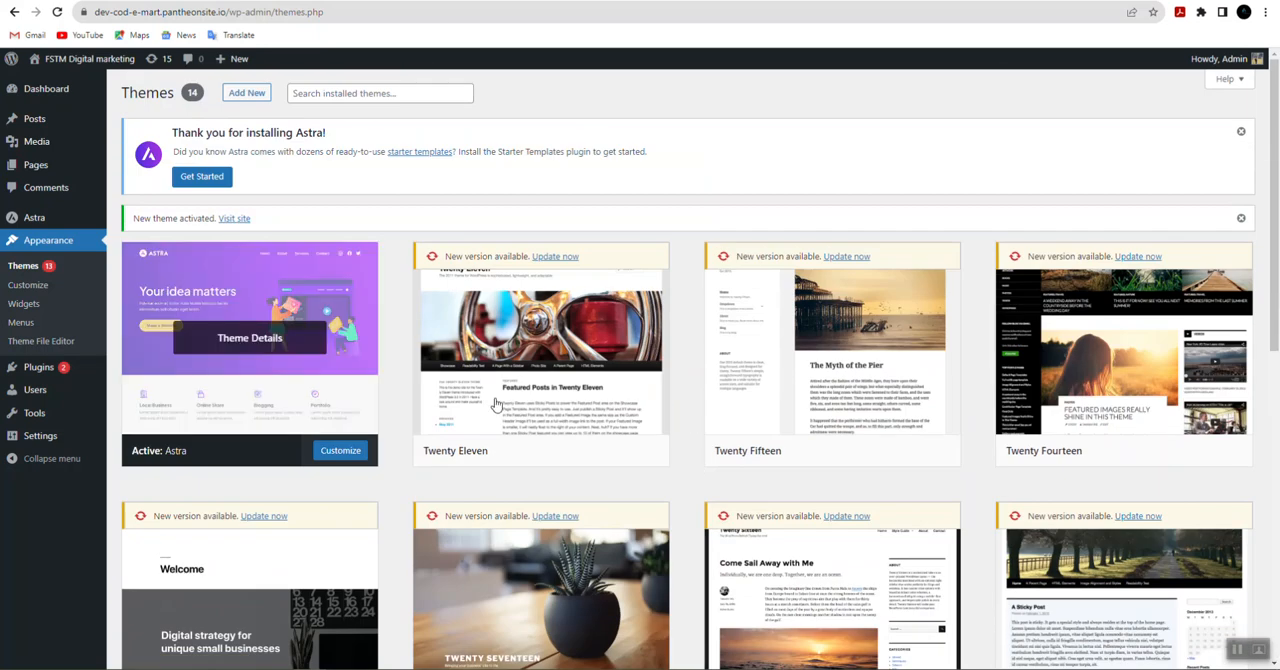
{"action": "left_click", "coordinate": [59, 243]}
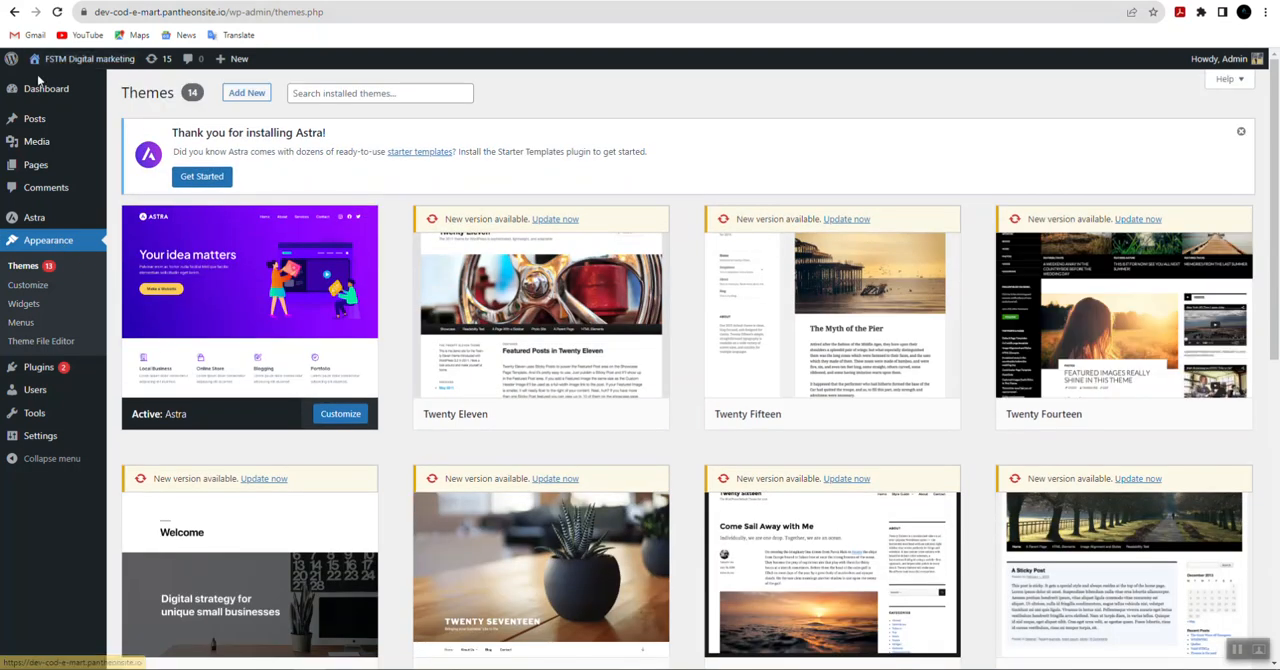
{"action": "mouse_move", "coordinate": [70, 62]}
{"action": "right_click", "coordinate": [62, 82]}
{"action": "left_click", "coordinate": [88, 95]}
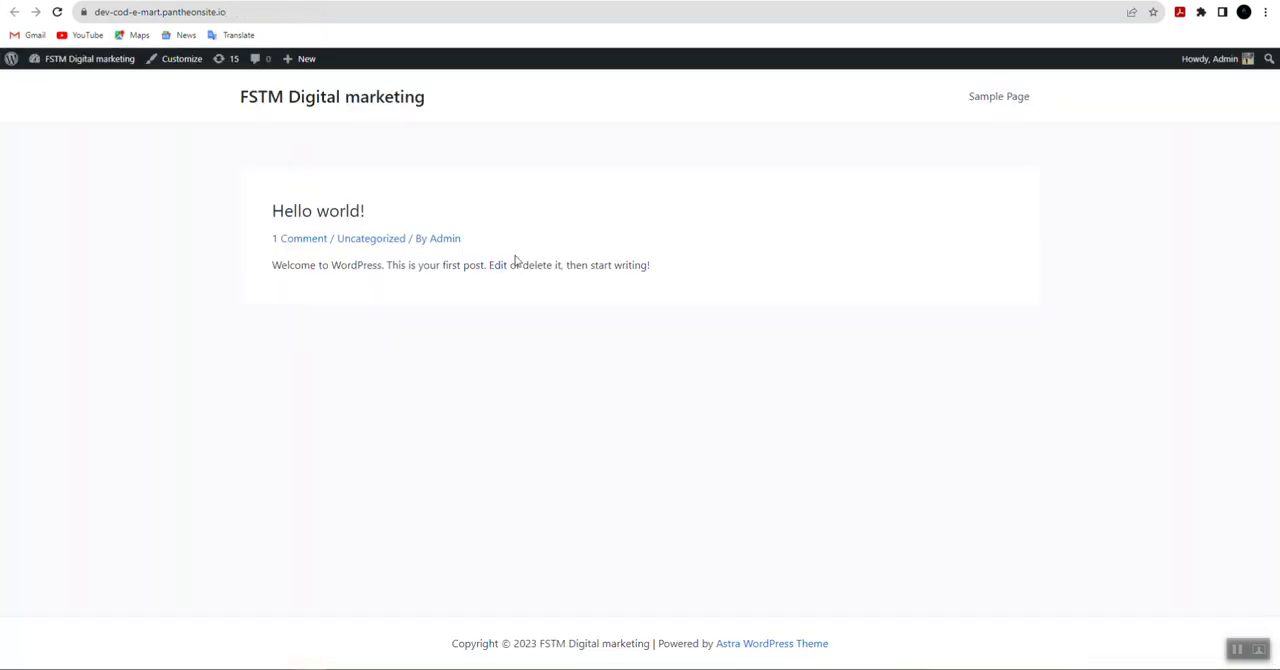
Step: Delete both preinstalled plugins, Akismet and Hello Dolly, from the installed plugins list with a bulk action
{"action": "left_click", "coordinate": [318, 102]}
{"action": "left_click", "coordinate": [190, 1]}
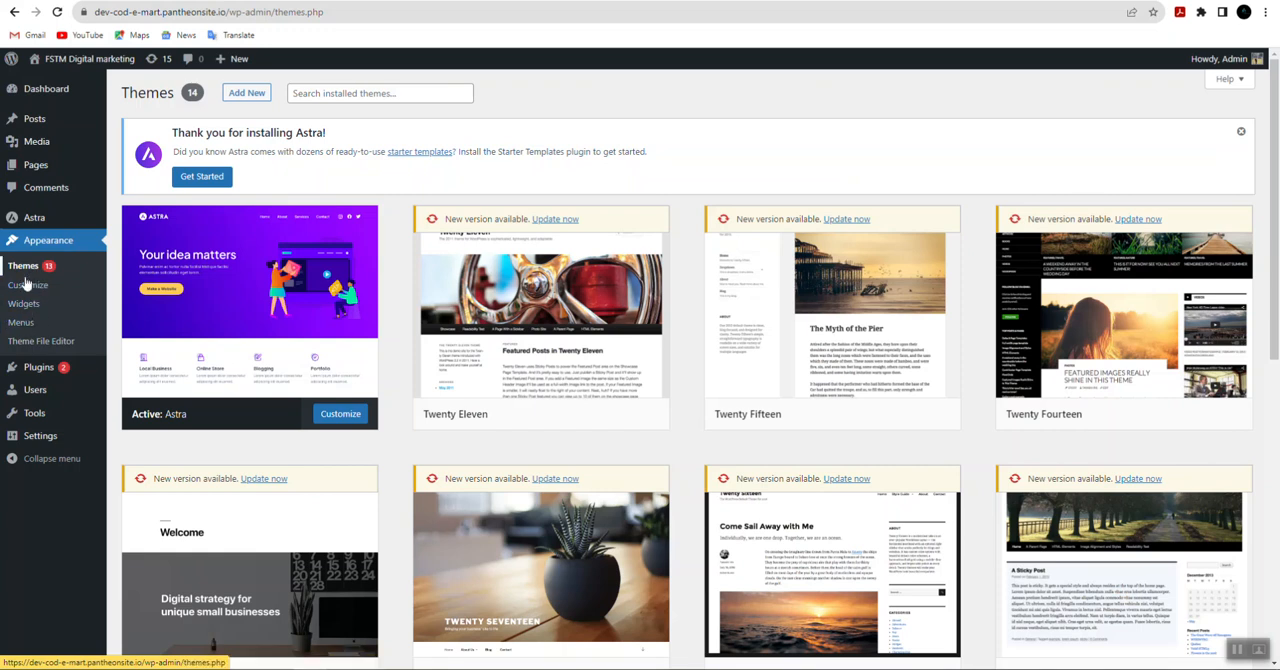
{"action": "mouse_move", "coordinate": [35, 372]}
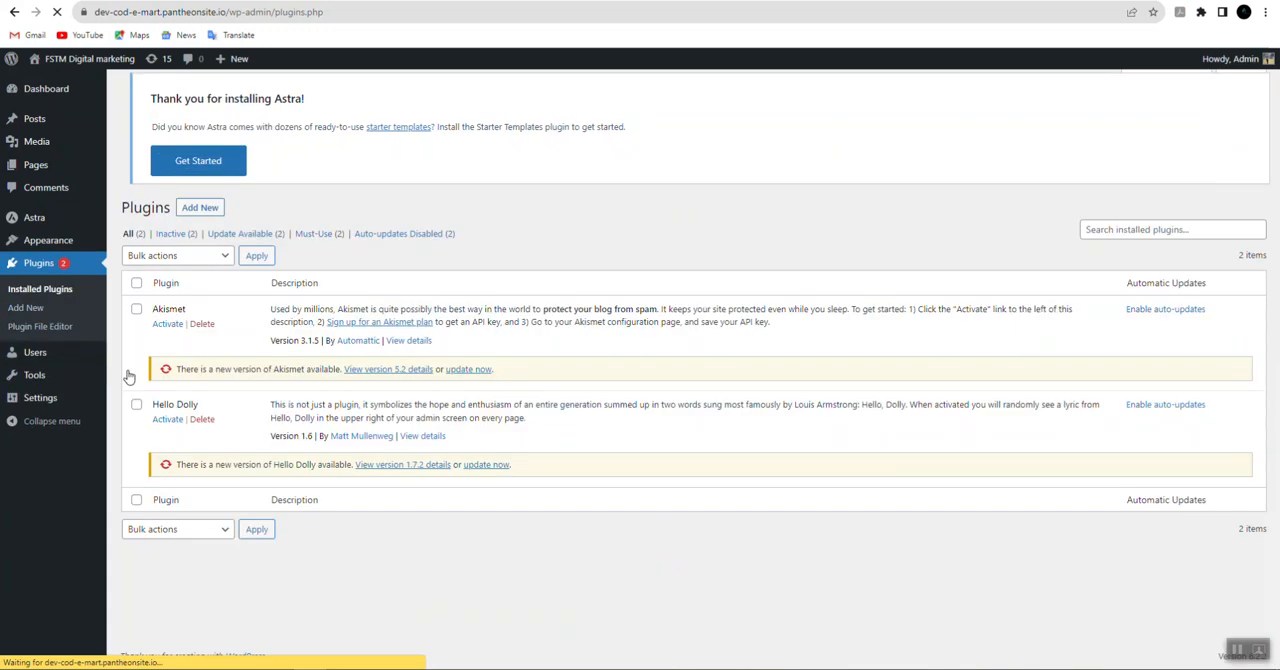
{"action": "left_click", "coordinate": [136, 284]}
{"action": "left_click", "coordinate": [136, 380]}
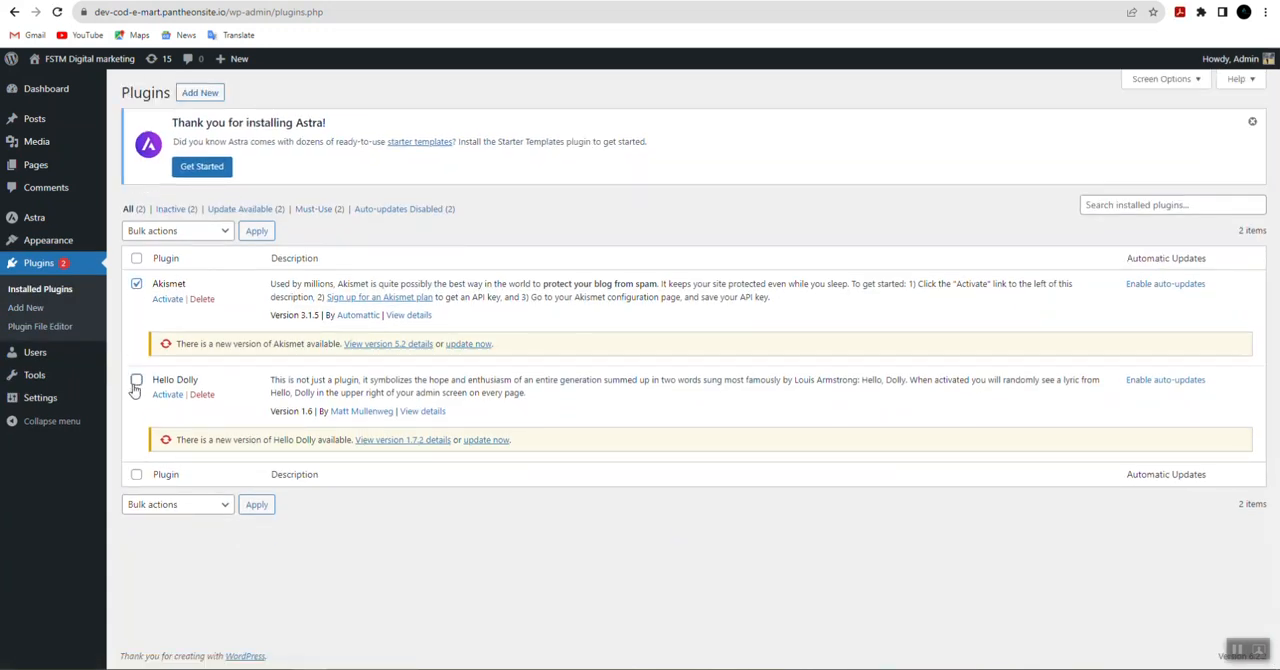
{"action": "left_click", "coordinate": [222, 232]}
{"action": "left_click", "coordinate": [142, 301]}
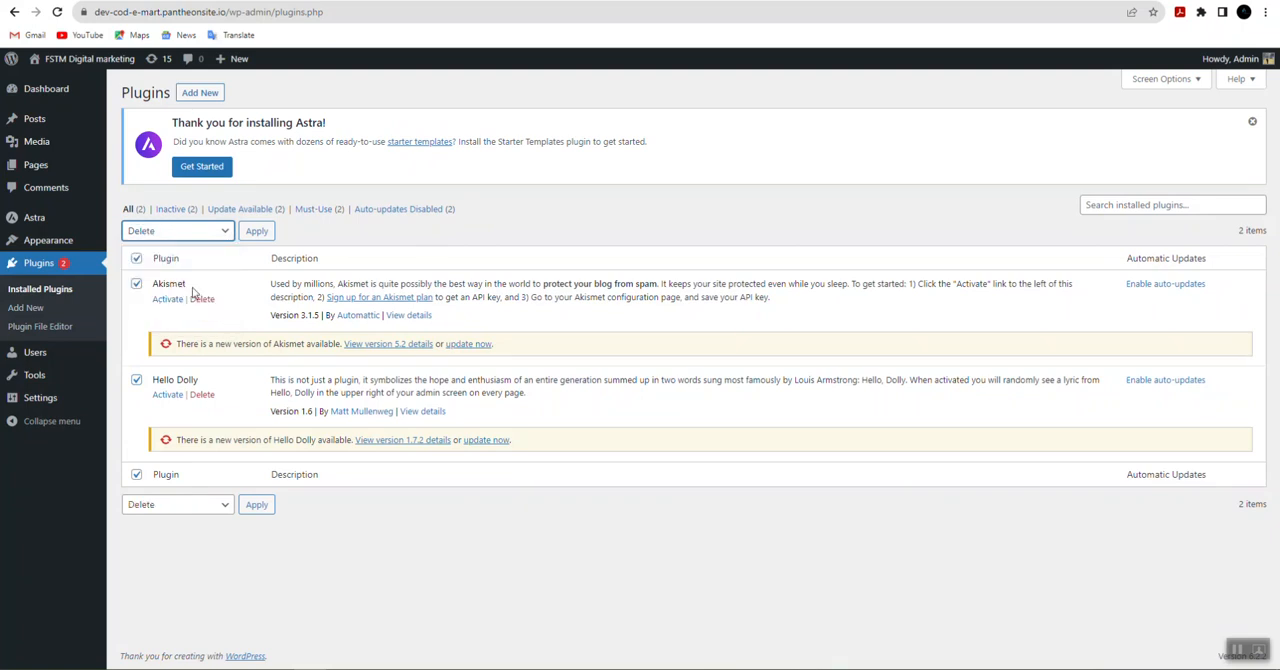
{"action": "left_click", "coordinate": [256, 231]}
{"action": "left_click", "coordinate": [701, 107]}
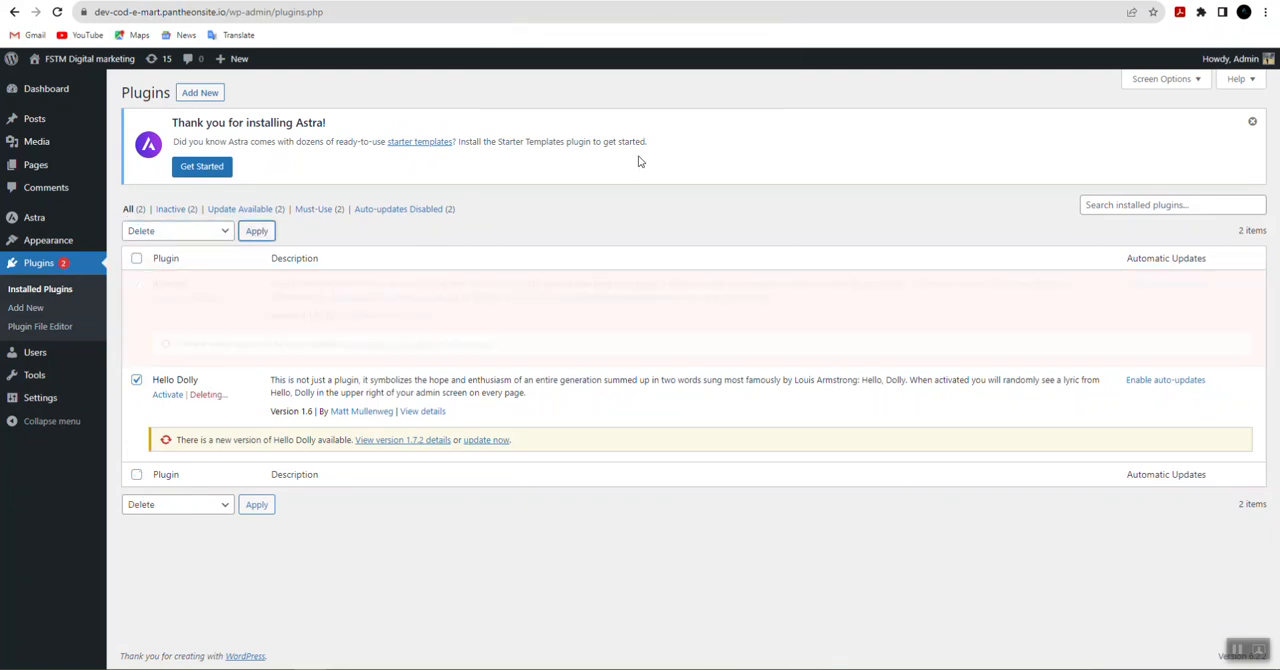
Step: Search the installed plugins for Elementor
{"action": "left_click", "coordinate": [1139, 207]}
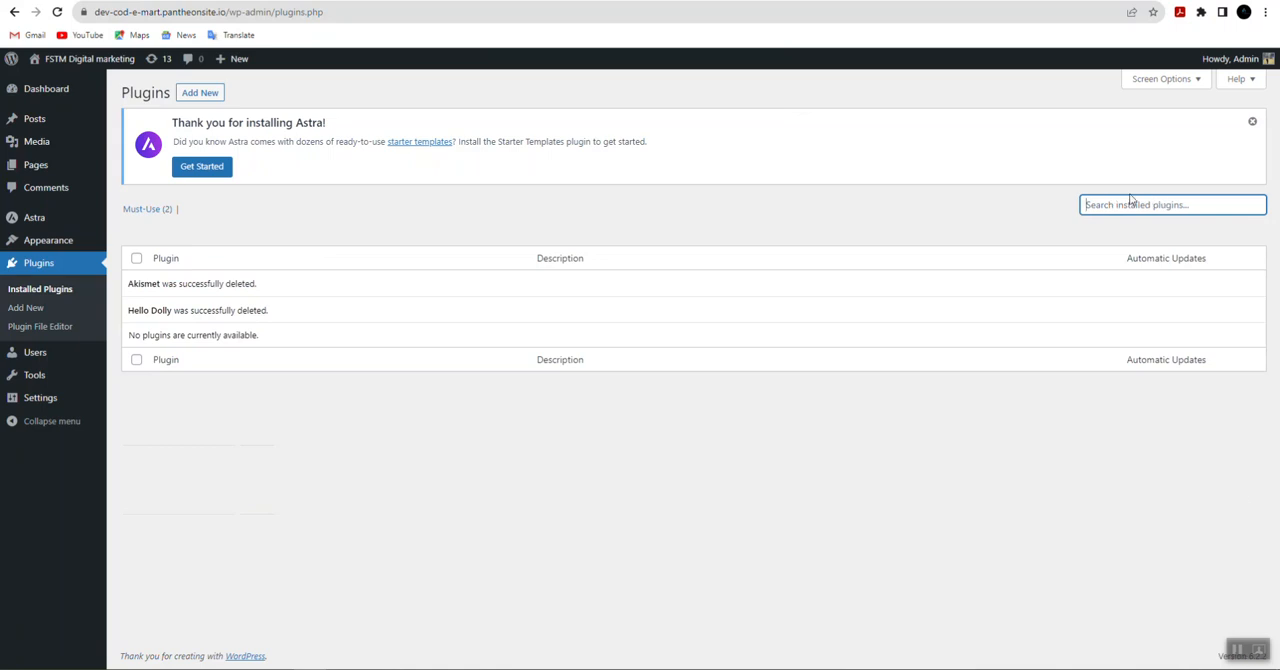
{"action": "left_click", "coordinate": [1241, 650]}
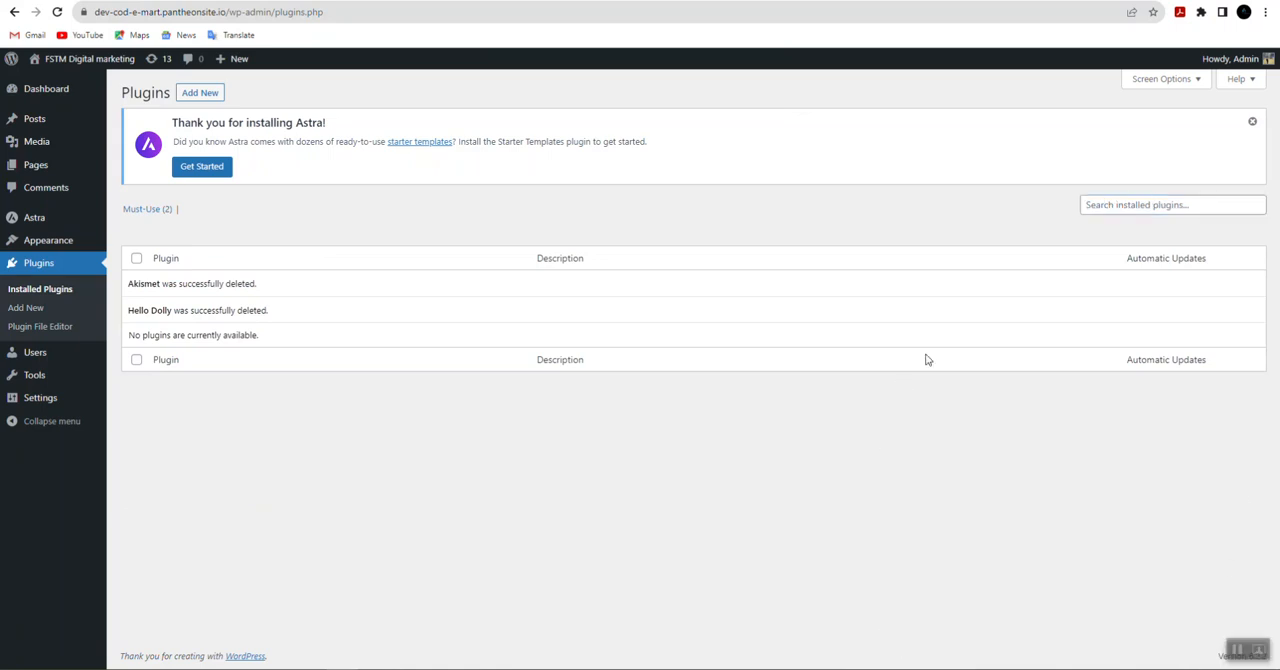
{"action": "left_click", "coordinate": [1113, 207]}
{"action": "type", "text": "Elementor"}
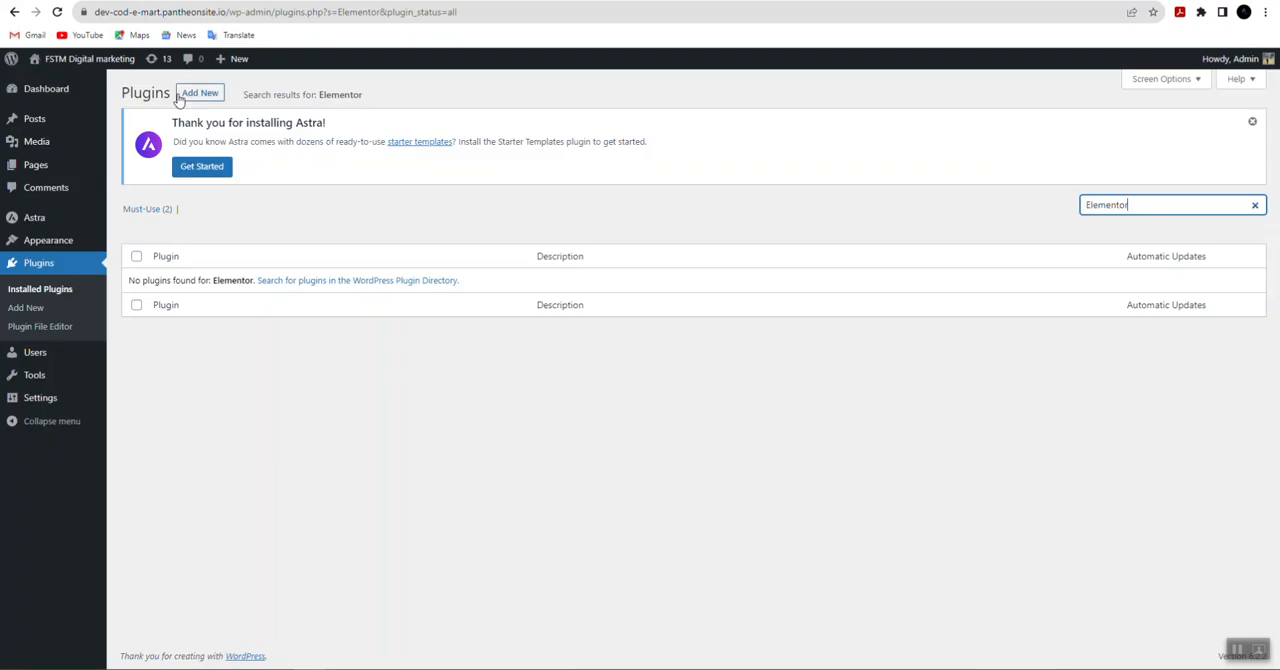
Step: Search the plugin directory for Elementor and compare the ratings and active installations of the listed plugins
{"action": "left_click", "coordinate": [198, 98]}
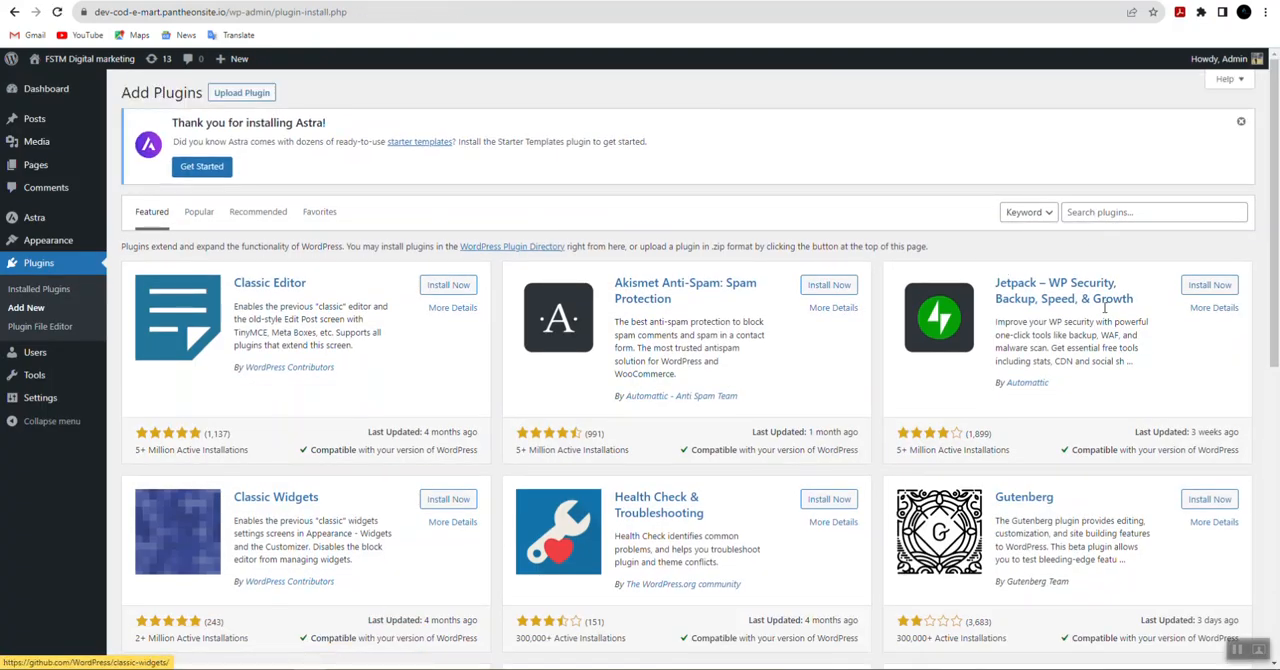
{"action": "left_click", "coordinate": [1094, 211]}
{"action": "type", "text": "Elementor"}
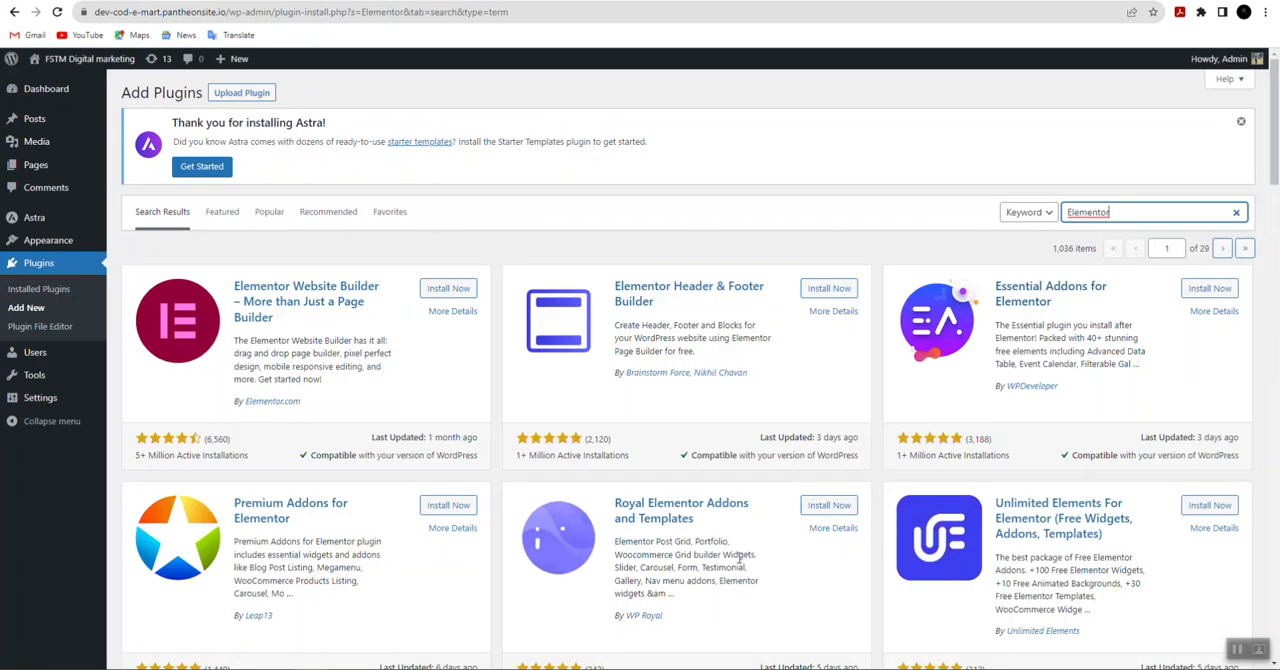
{"action": "scroll", "coordinate": [910, 352], "scroll_direction": "down", "scroll_amount": 8}
{"action": "scroll", "coordinate": [700, 486], "scroll_direction": "up", "scroll_amount": 8}
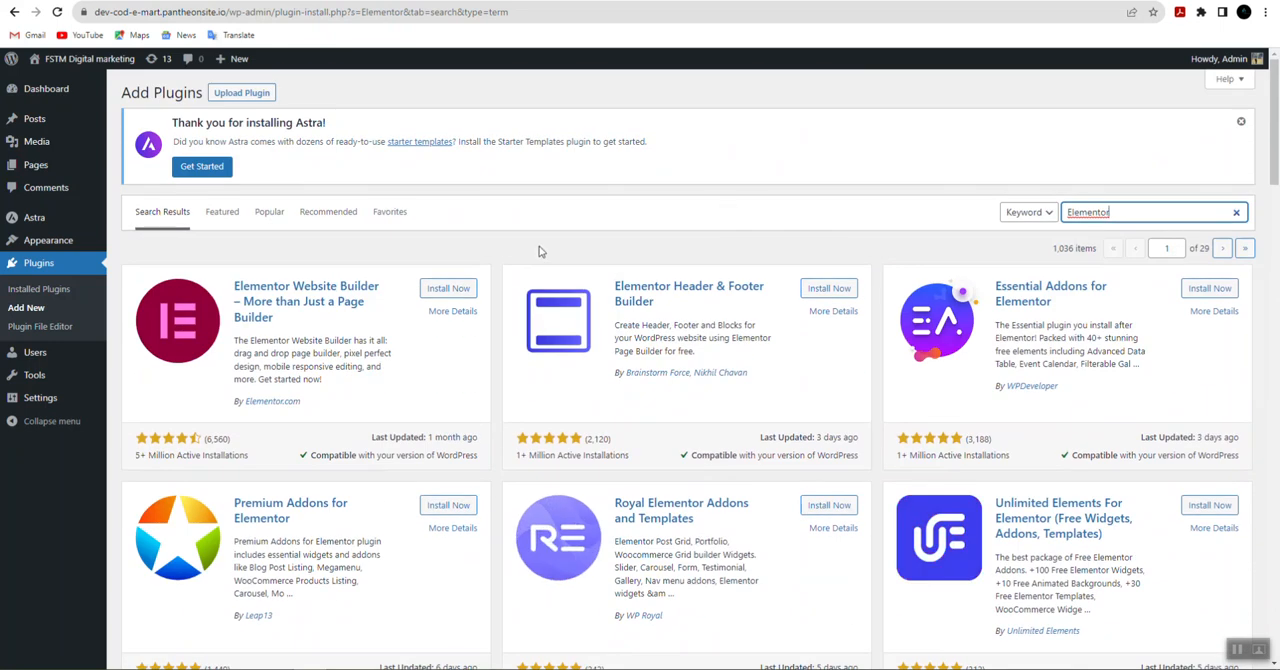
{"action": "left_click_drag", "start_coordinate": [127, 467], "coordinate": [249, 457]}
{"action": "left_click", "coordinate": [240, 457]}
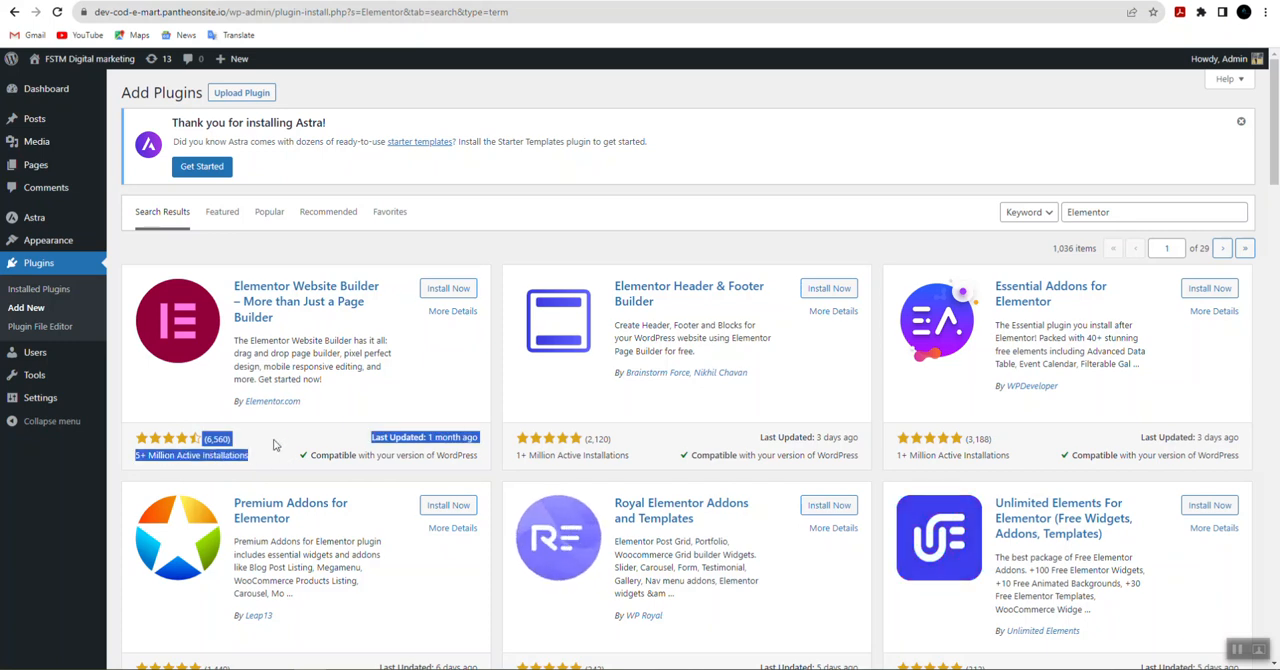
{"action": "left_click", "coordinate": [275, 445]}
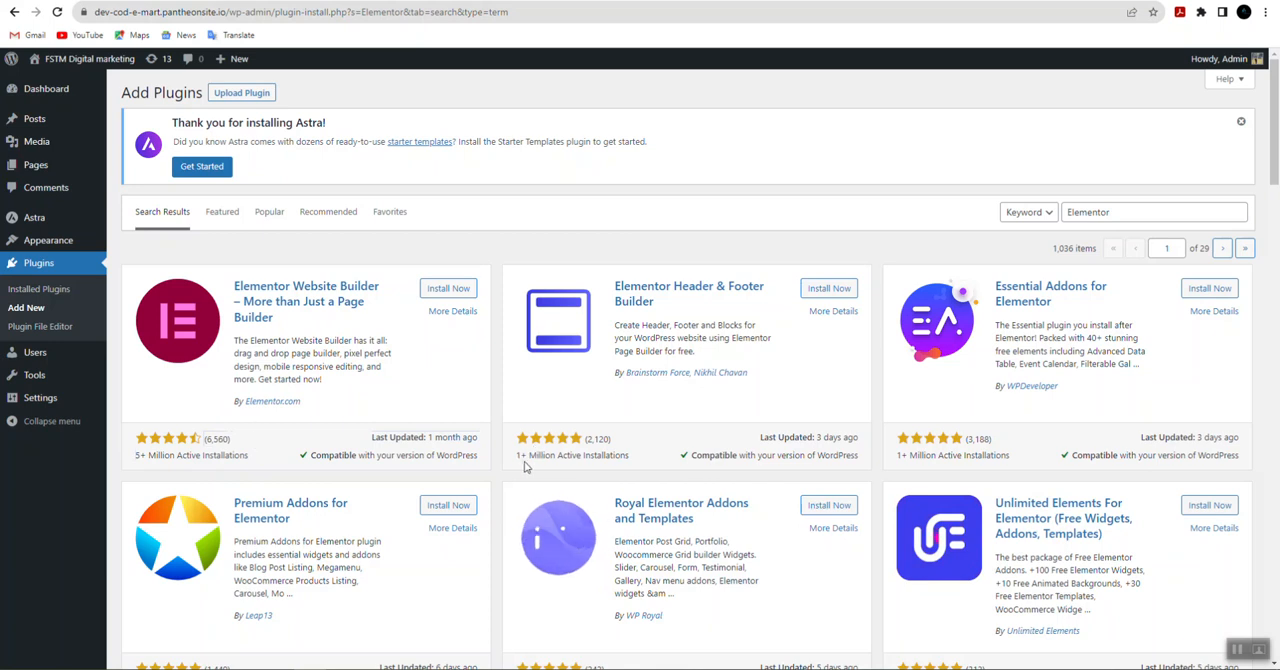
{"action": "scroll", "coordinate": [975, 465], "scroll_direction": "down", "scroll_amount": 1}
{"action": "scroll", "coordinate": [975, 460], "scroll_direction": "down", "scroll_amount": 2}
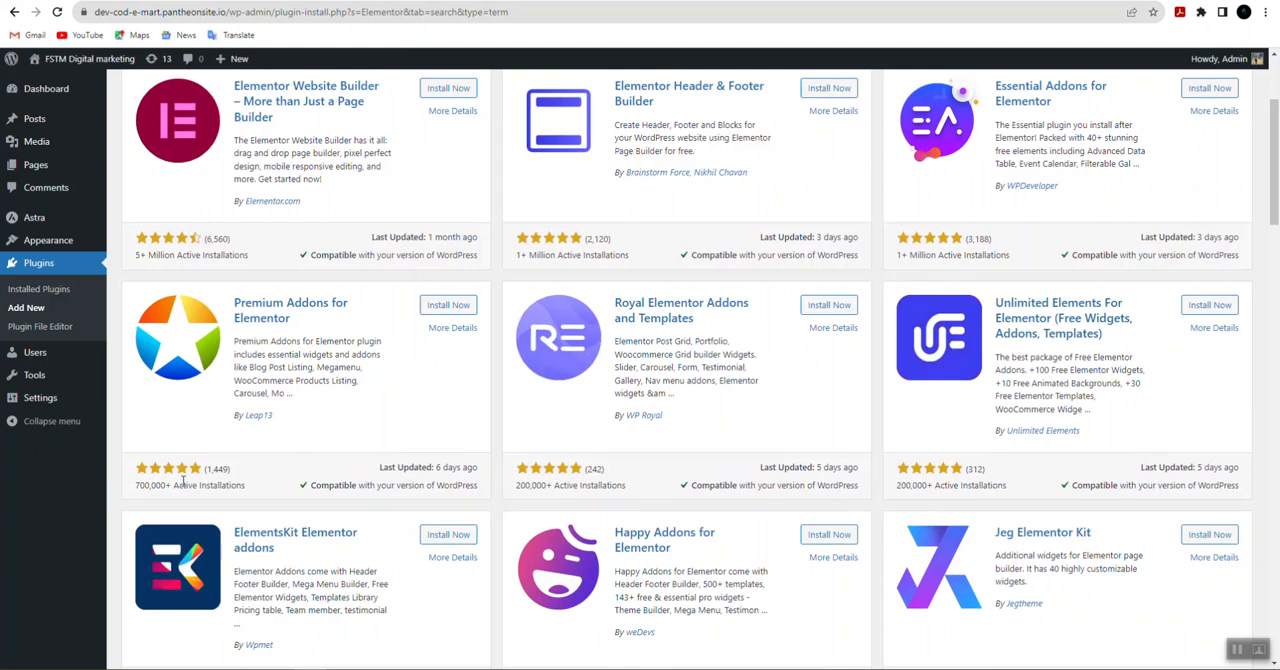
Step: Install and activate the Elementor Website Builder plugin
{"action": "scroll", "coordinate": [183, 481], "scroll_direction": "up", "scroll_amount": 3}
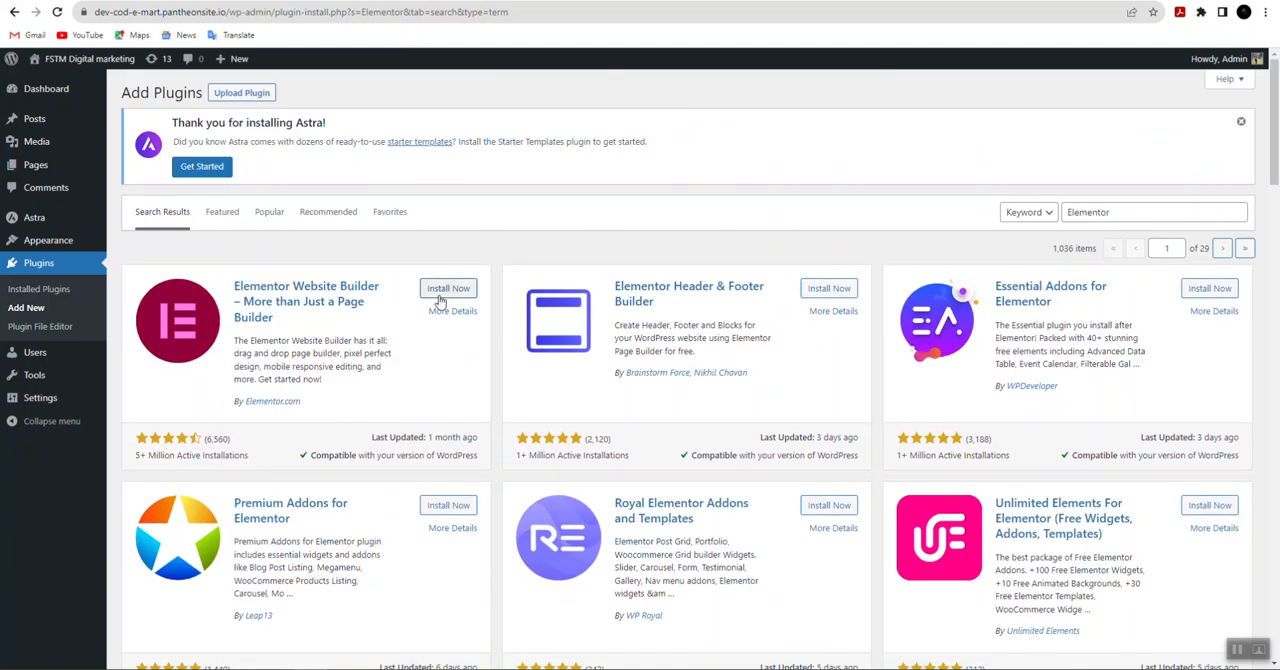
{"action": "left_click", "coordinate": [440, 290]}
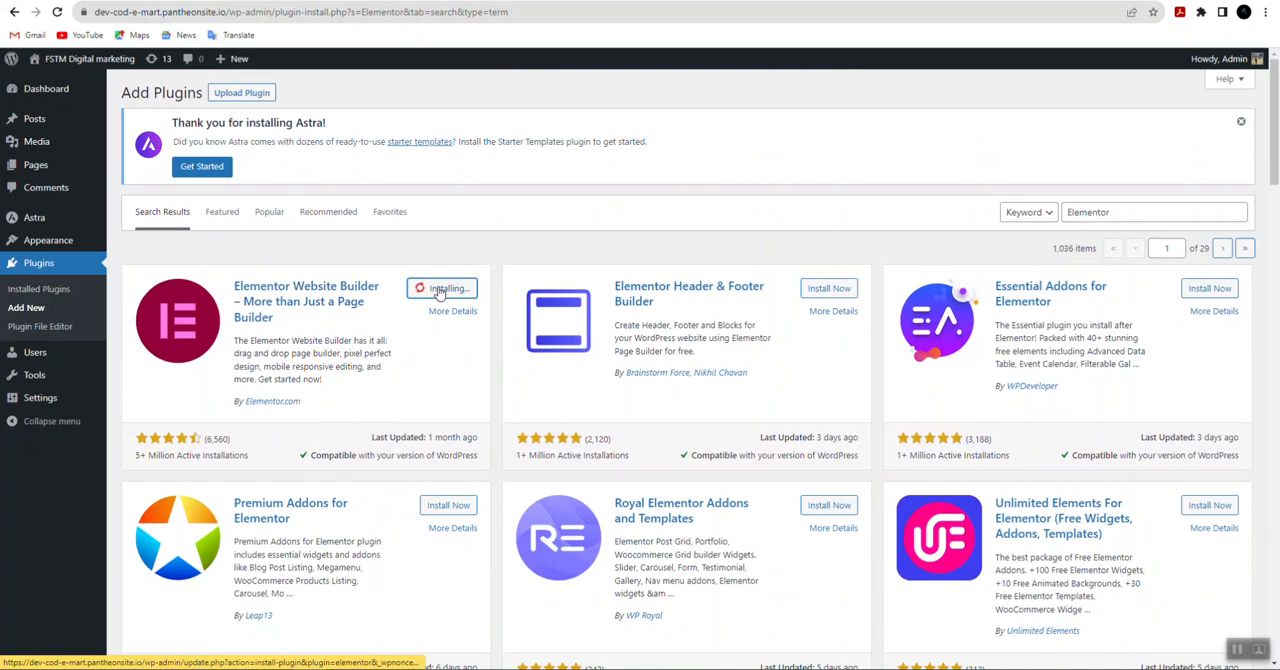
{"action": "left_click", "coordinate": [440, 290]}
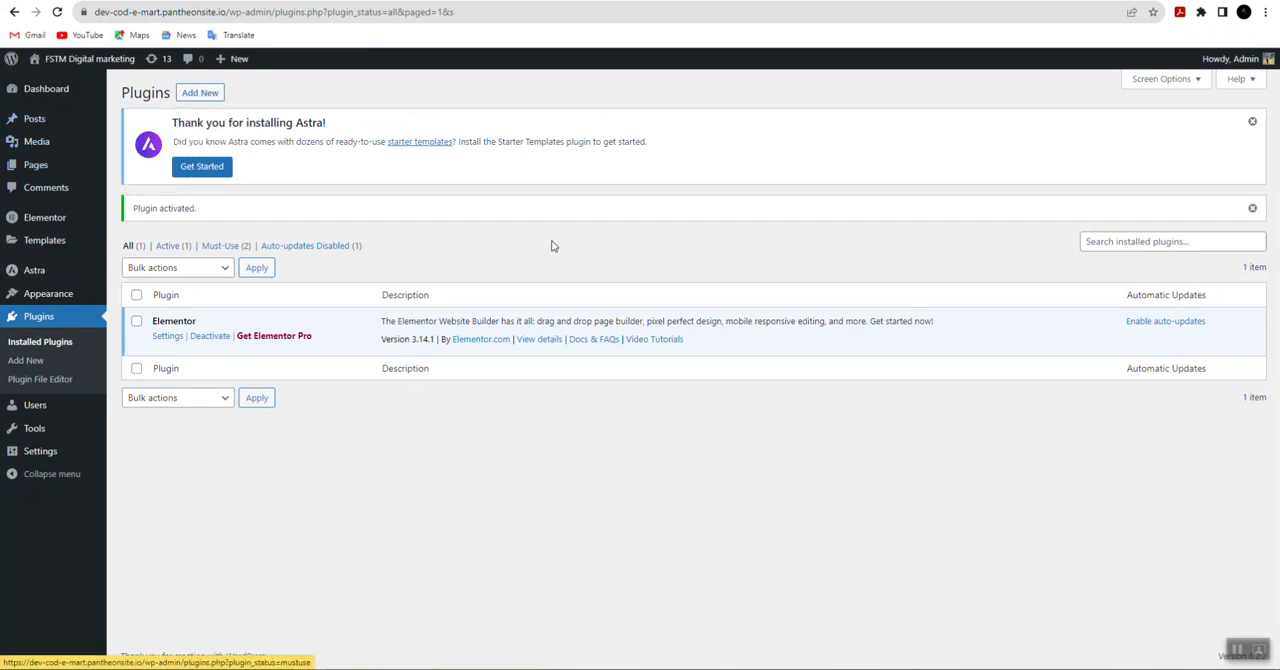
Step: Add a new page titled Home from the site's page list and publish it
{"action": "mouse_move", "coordinate": [43, 170]}
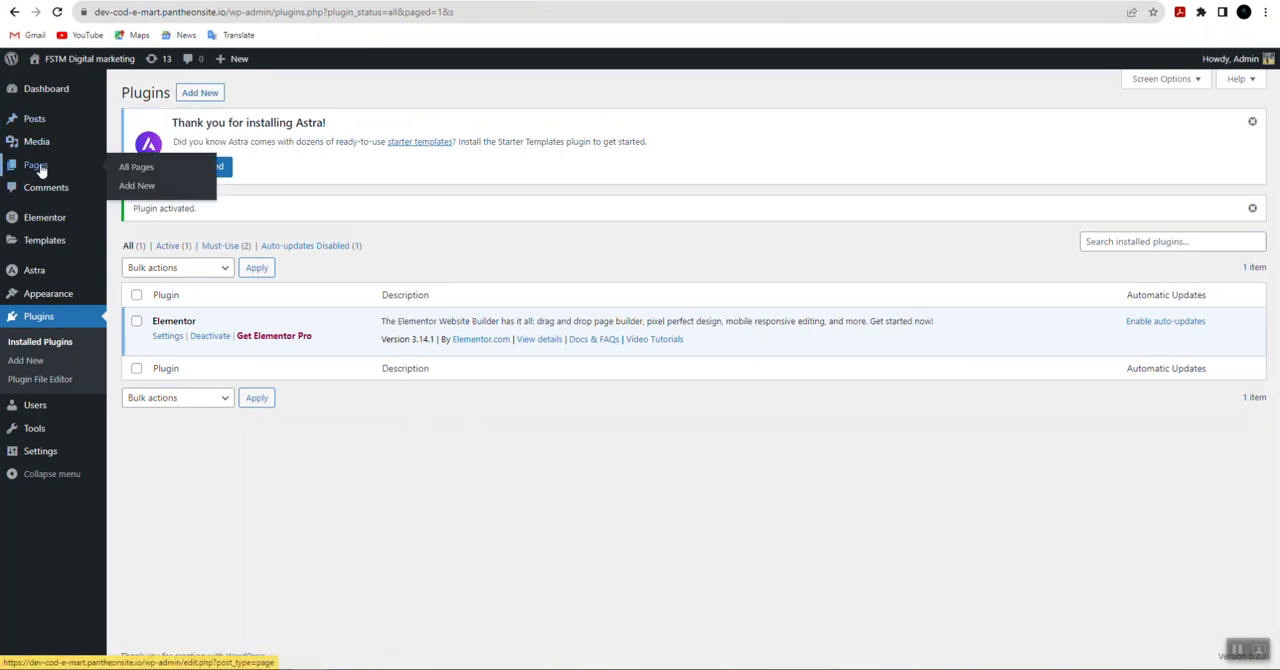
{"action": "left_click", "coordinate": [137, 167]}
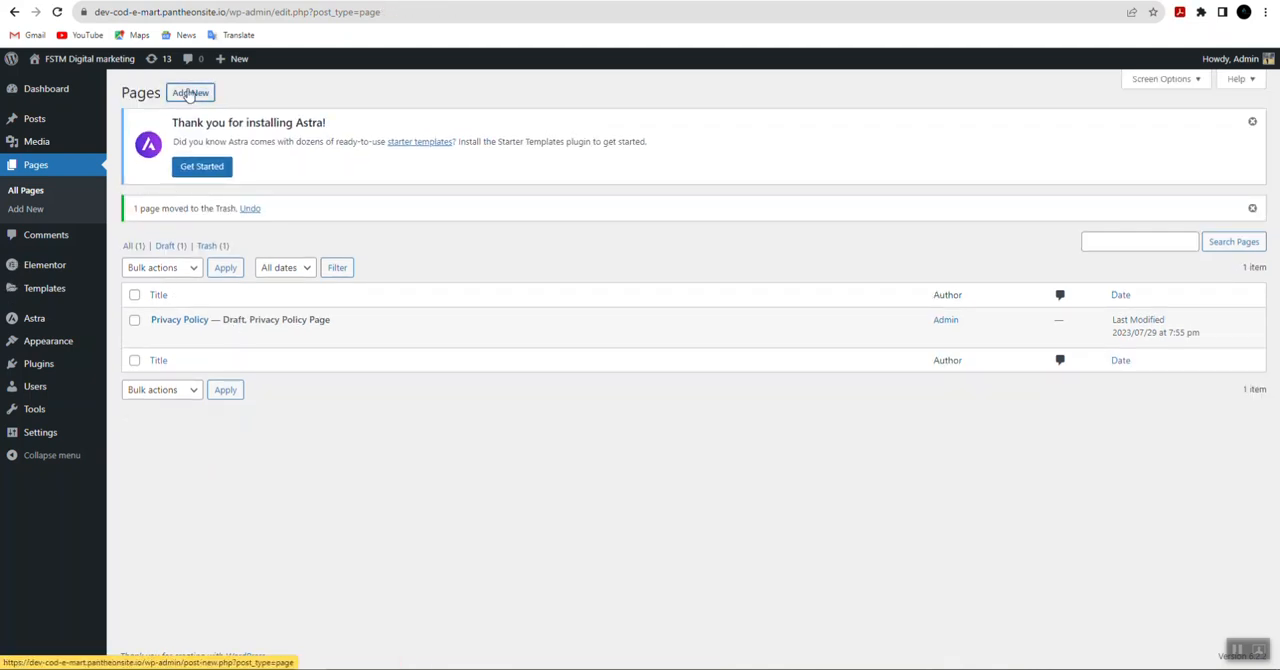
{"action": "left_click", "coordinate": [189, 93]}
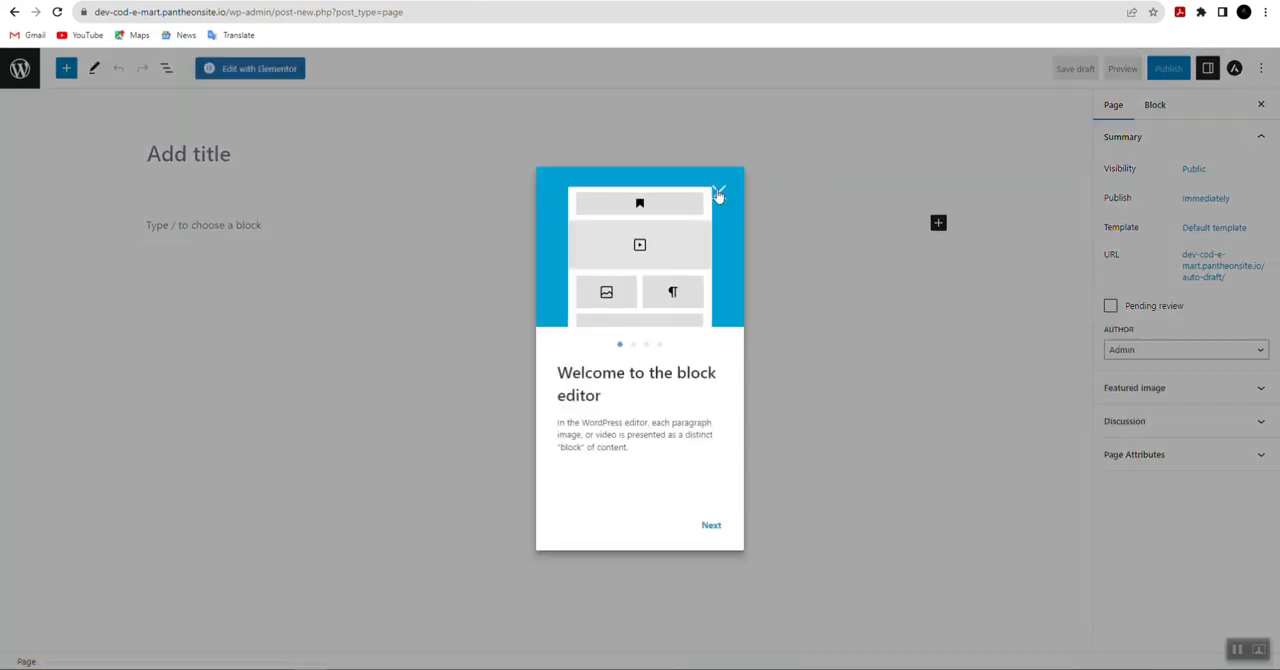
{"action": "left_click", "coordinate": [718, 194]}
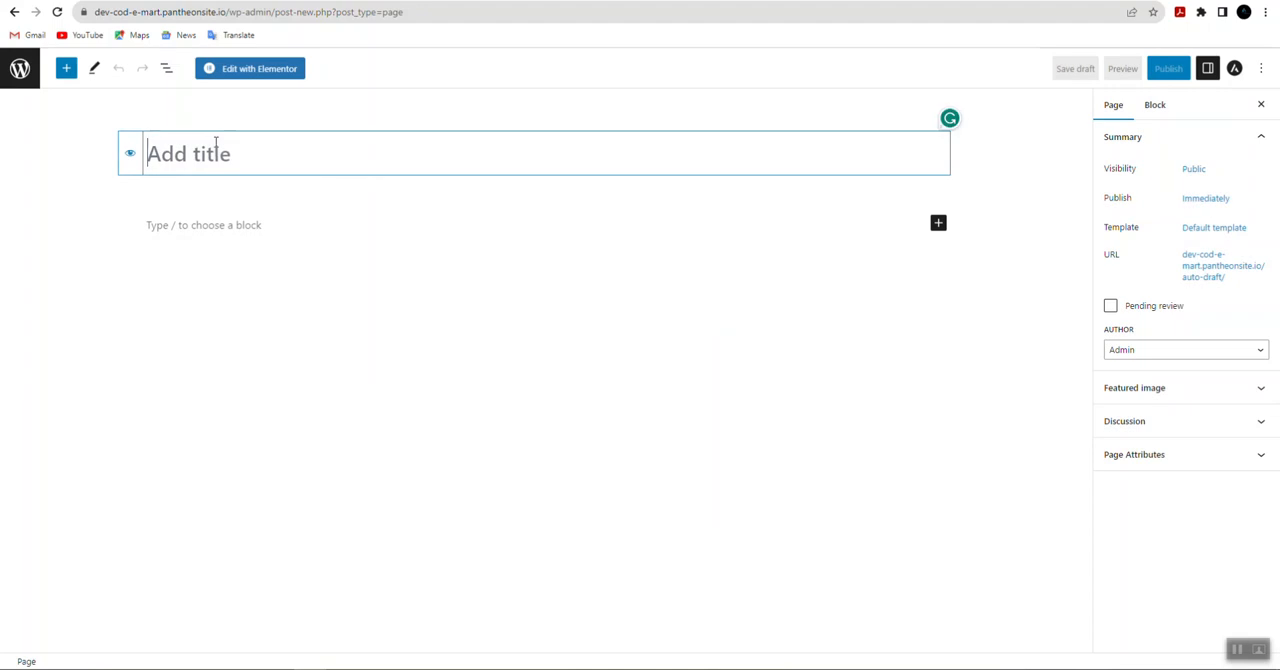
{"action": "type", "text": "Home"}
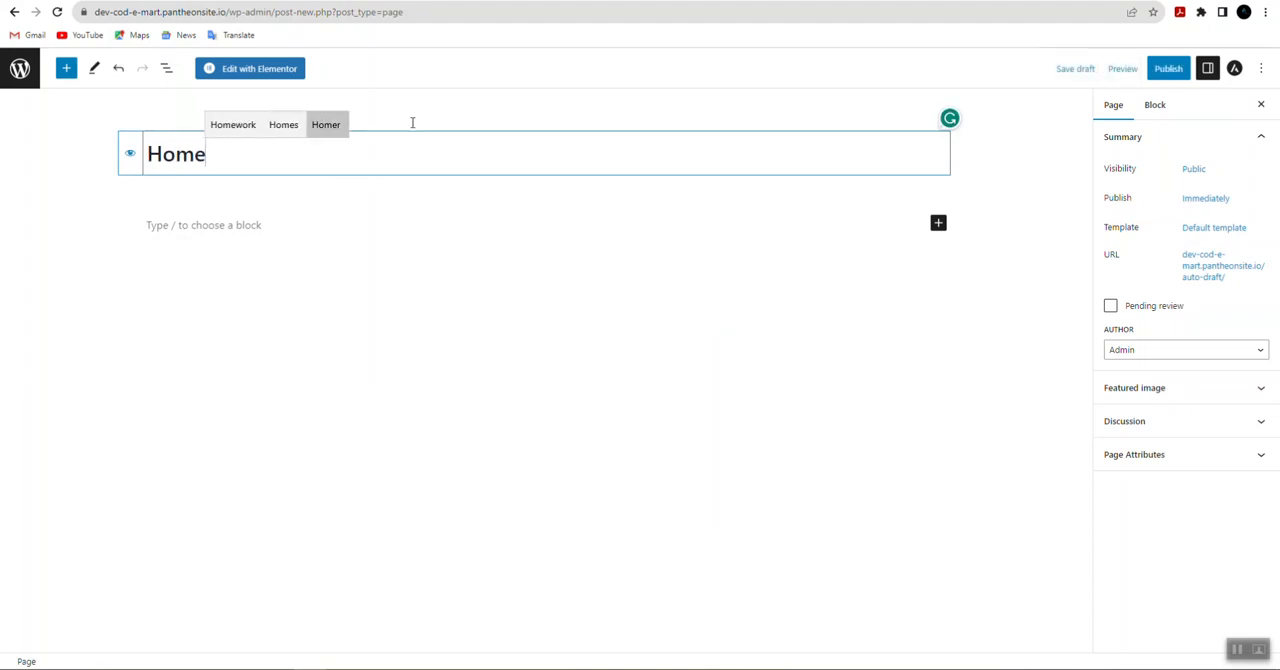
{"action": "left_click", "coordinate": [1170, 70]}
{"action": "left_click", "coordinate": [1160, 74]}
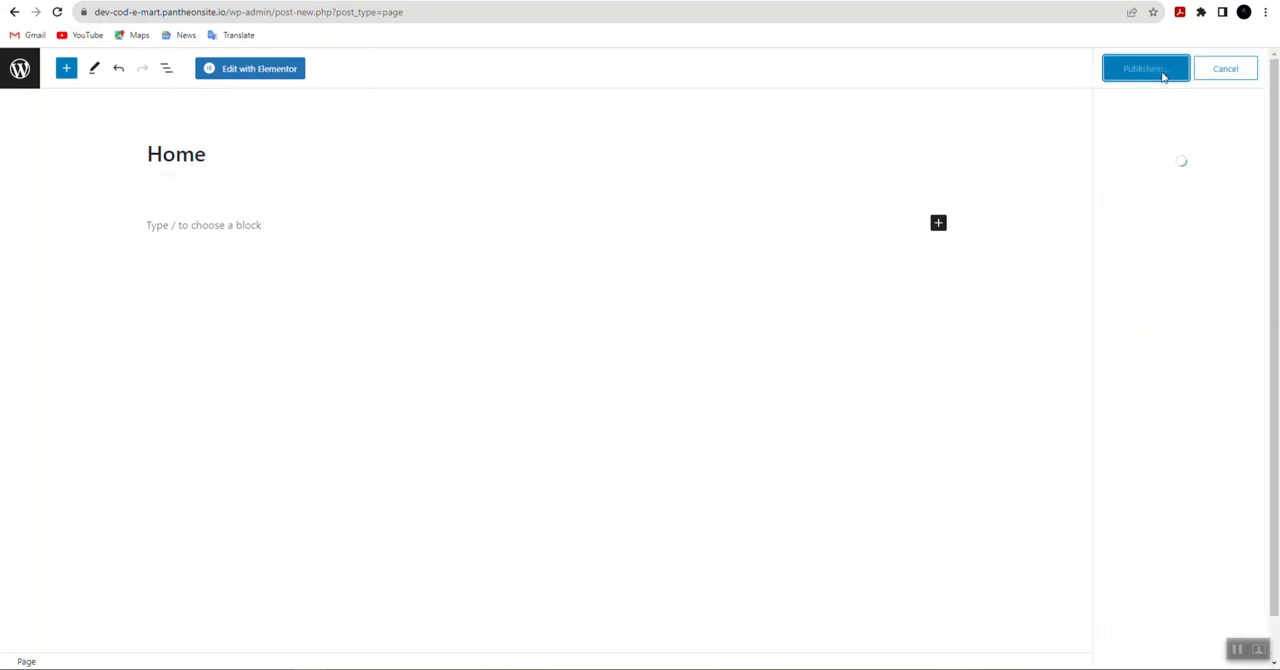
Step: Add another page titled About and publish it
{"action": "left_click", "coordinate": [1223, 222]}
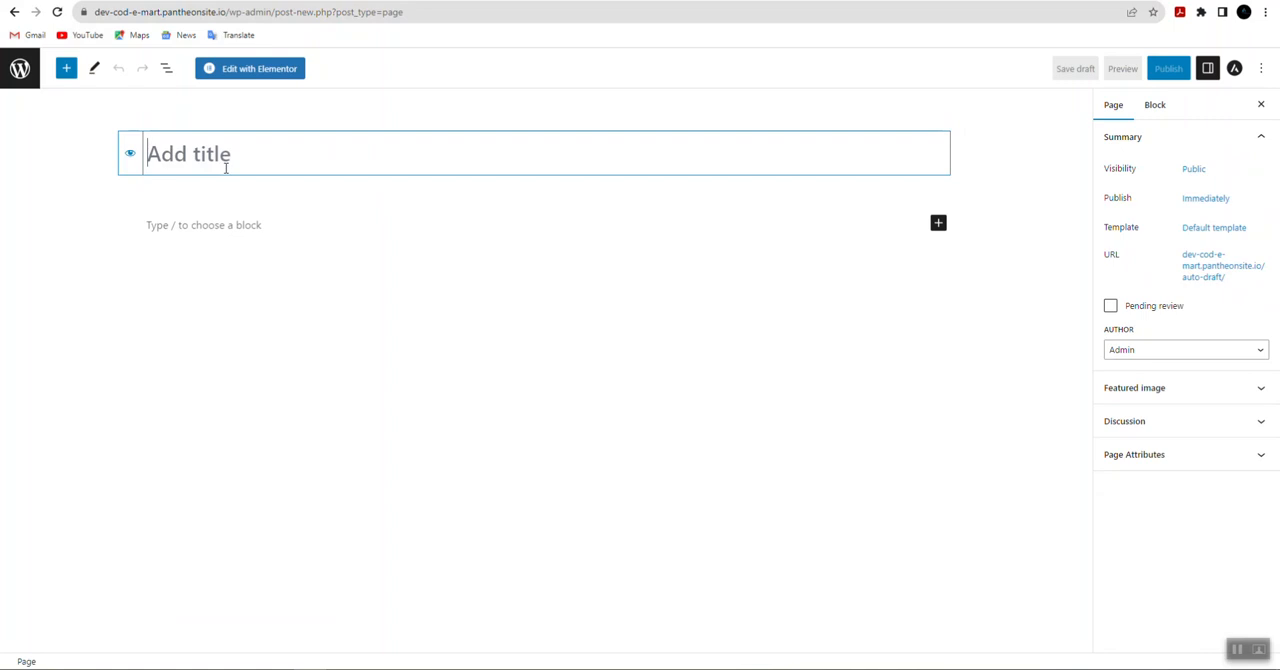
{"action": "type", "text": "About"}
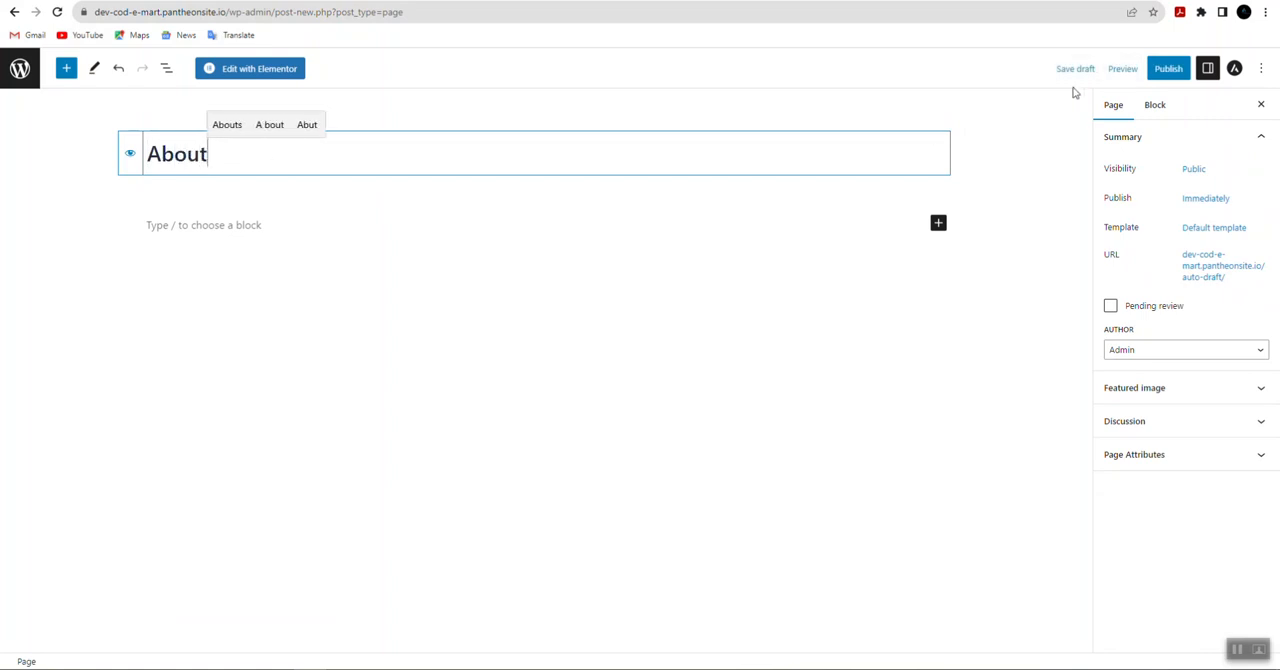
{"action": "left_click", "coordinate": [1168, 68]}
{"action": "left_click", "coordinate": [1141, 76]}
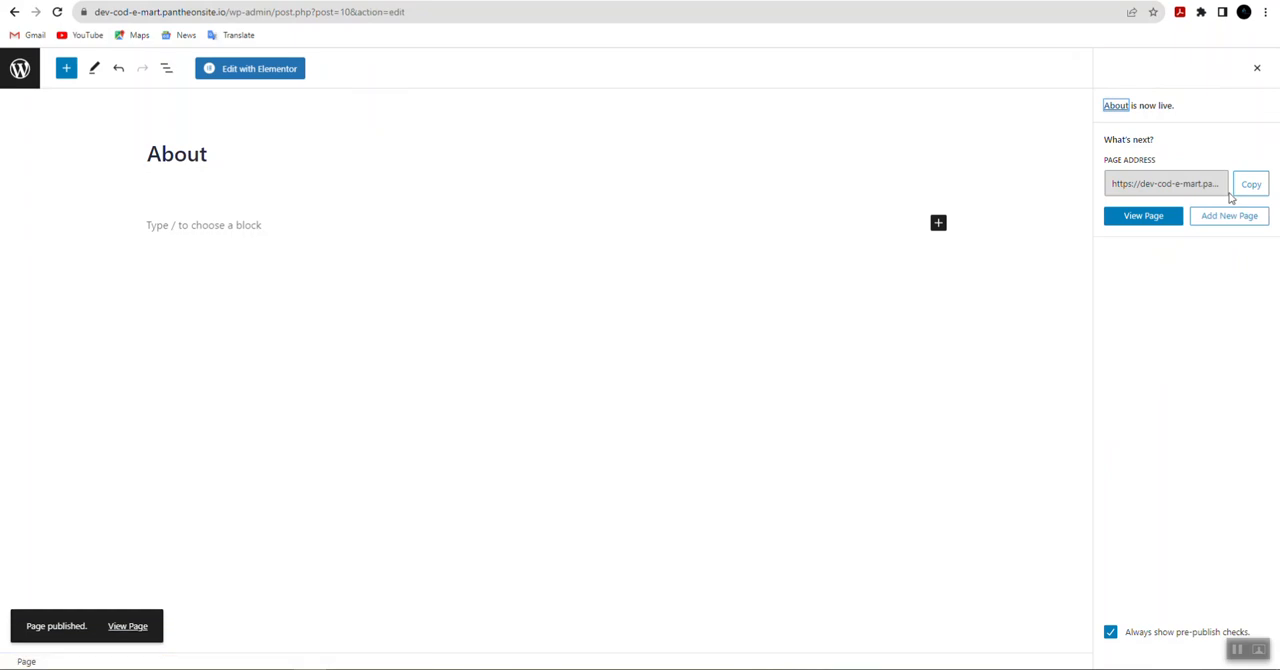
Step: Add another page titled Service and publish it
{"action": "left_click", "coordinate": [1239, 225]}
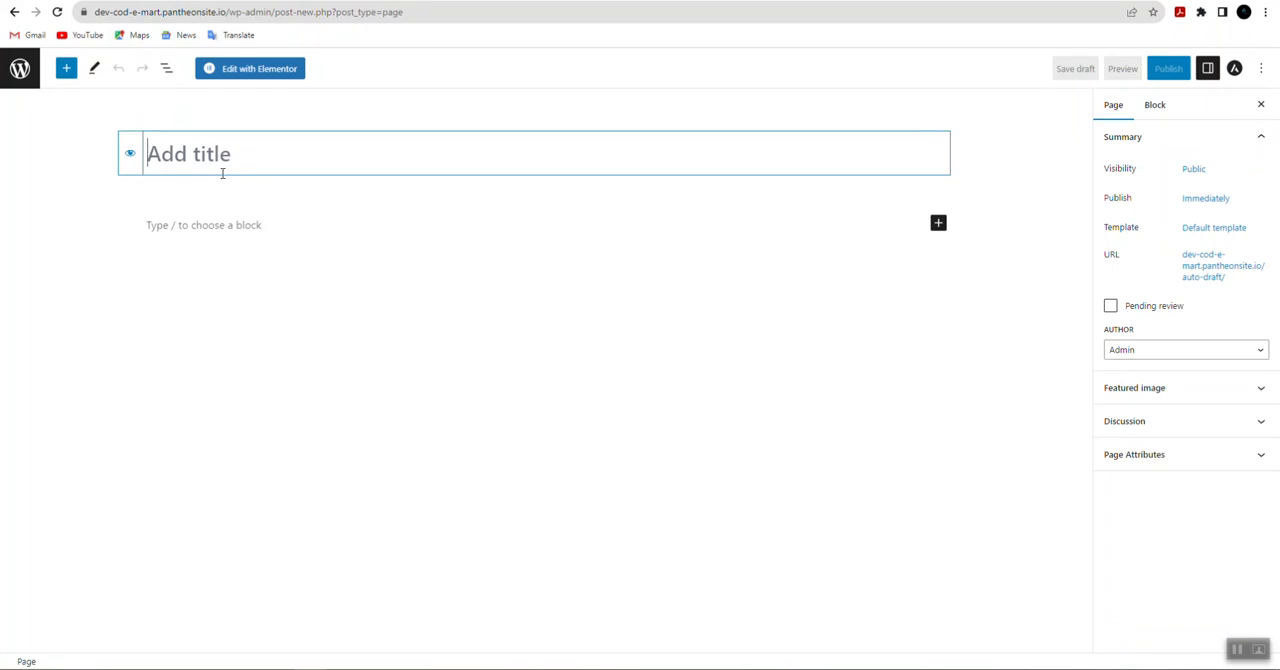
{"action": "type", "text": "Serv"}
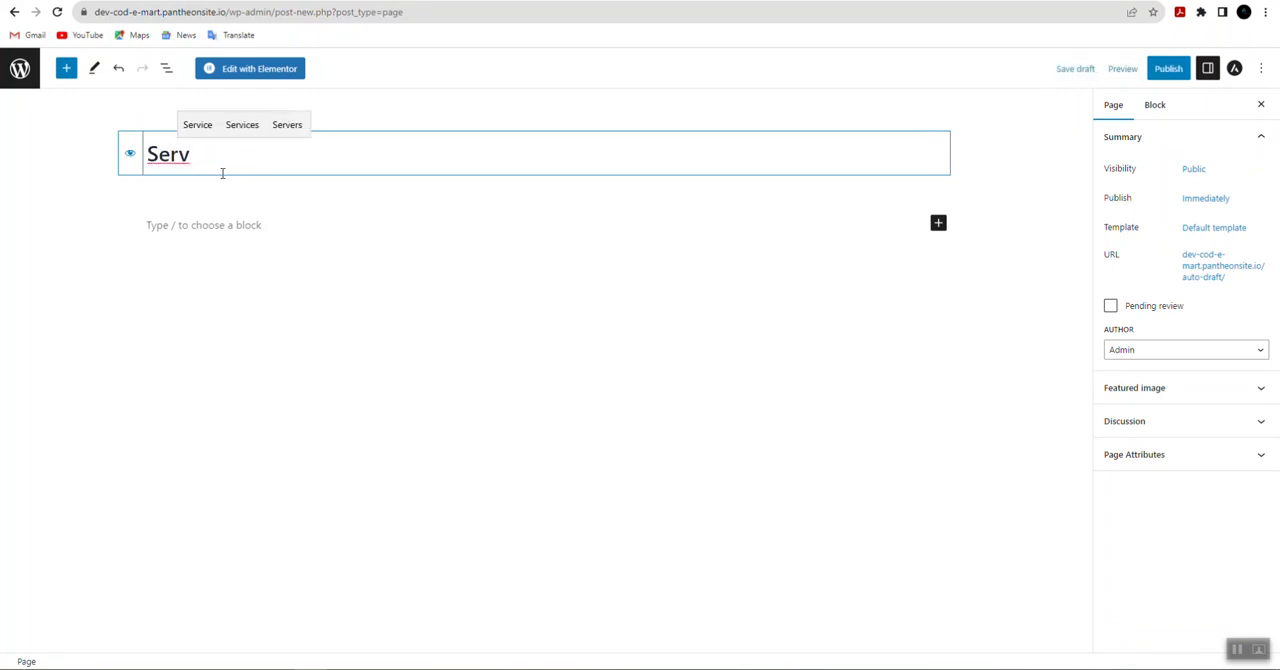
{"action": "type", "text": "ice"}
{"action": "key", "text": "BackSpace"}
{"action": "left_click", "coordinate": [1169, 69]}
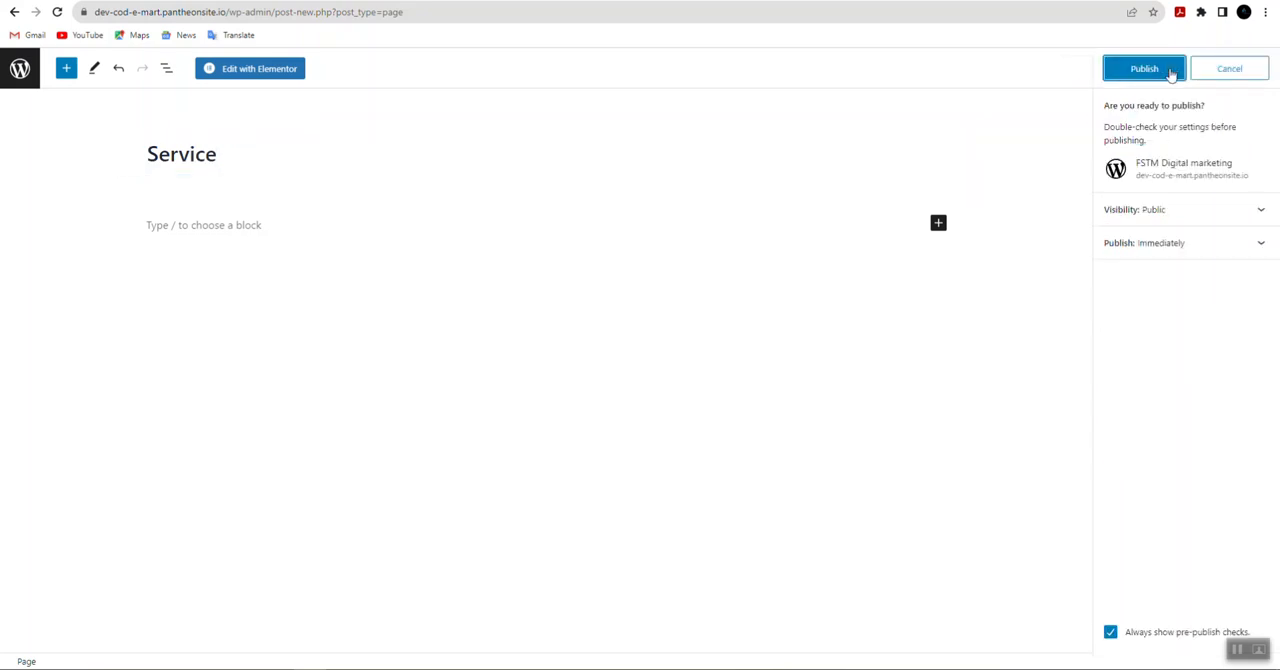
{"action": "left_click", "coordinate": [1166, 70]}
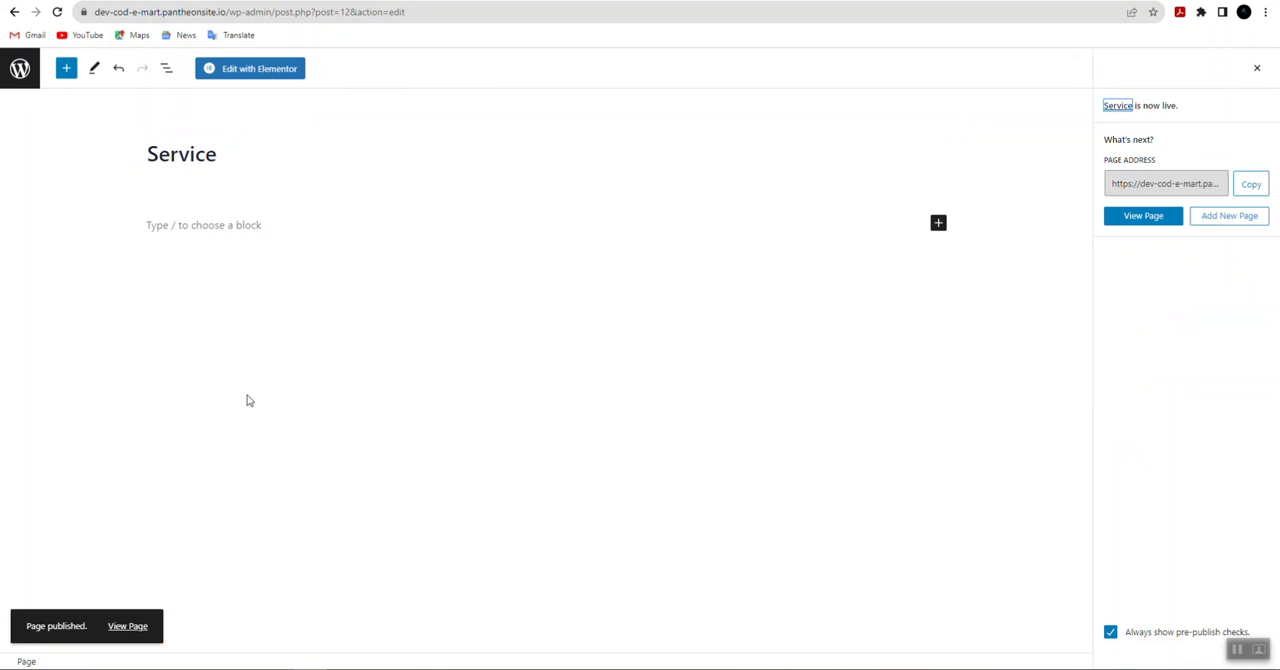
Step: Add another page titled Contact and publish it
{"action": "left_click", "coordinate": [1225, 219]}
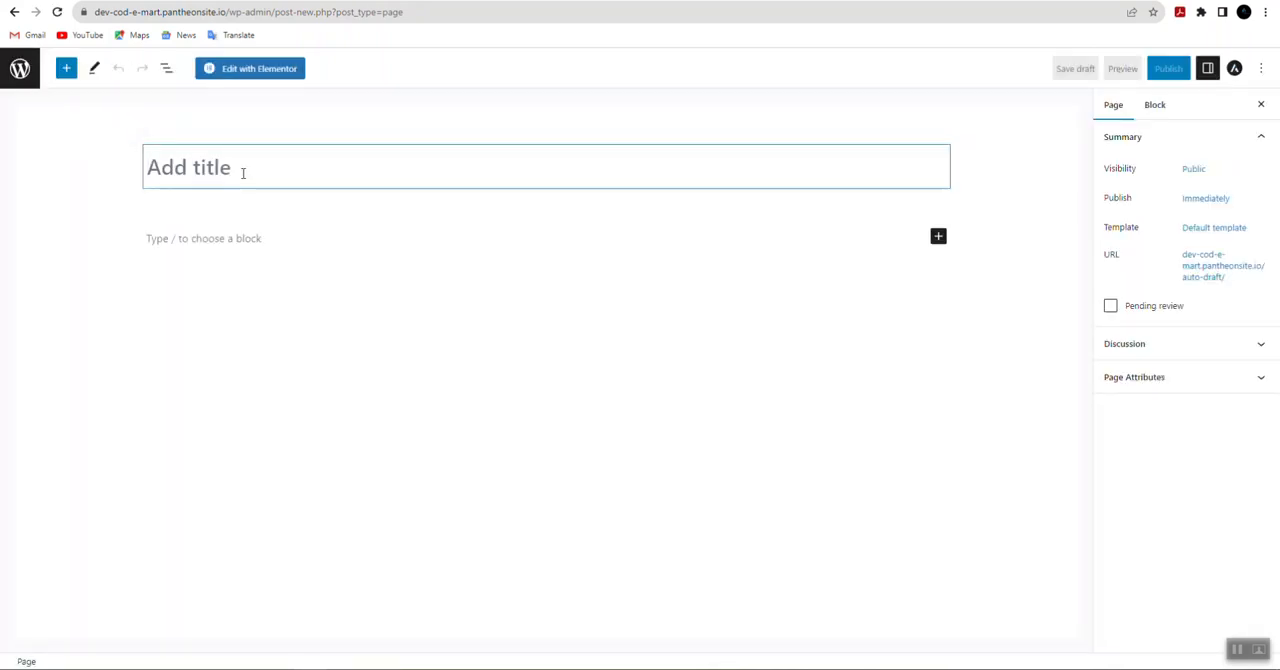
{"action": "type", "text": "Con"}
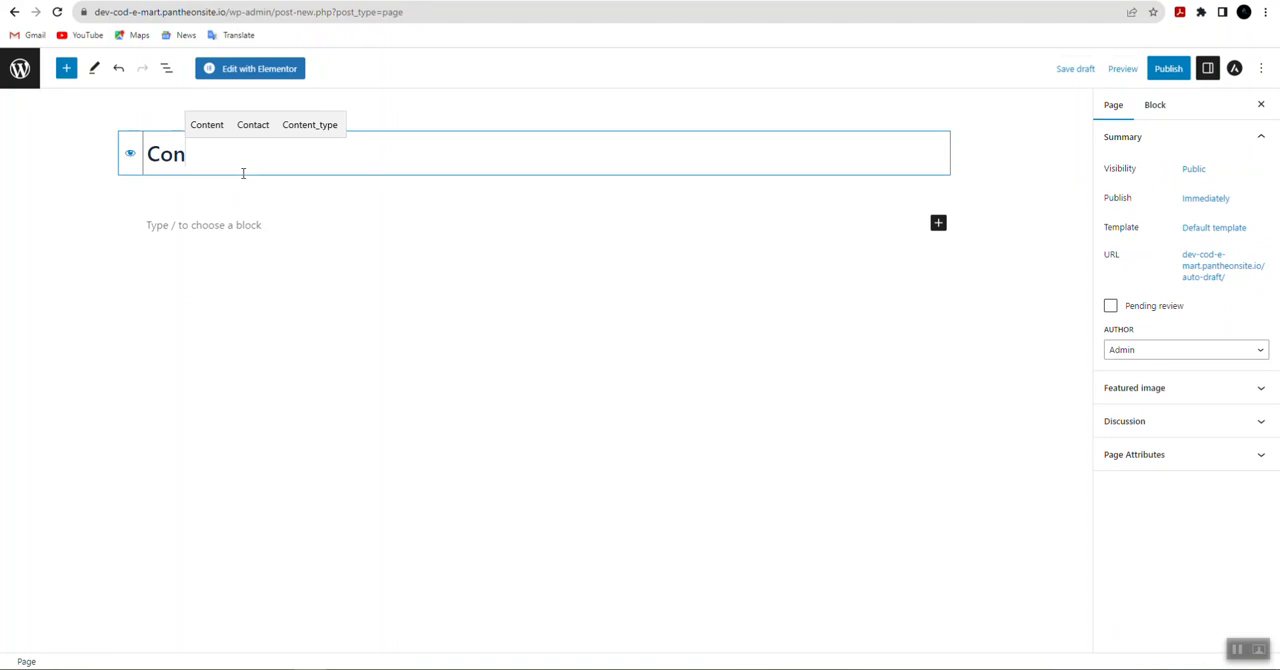
{"action": "left_click", "coordinate": [253, 124]}
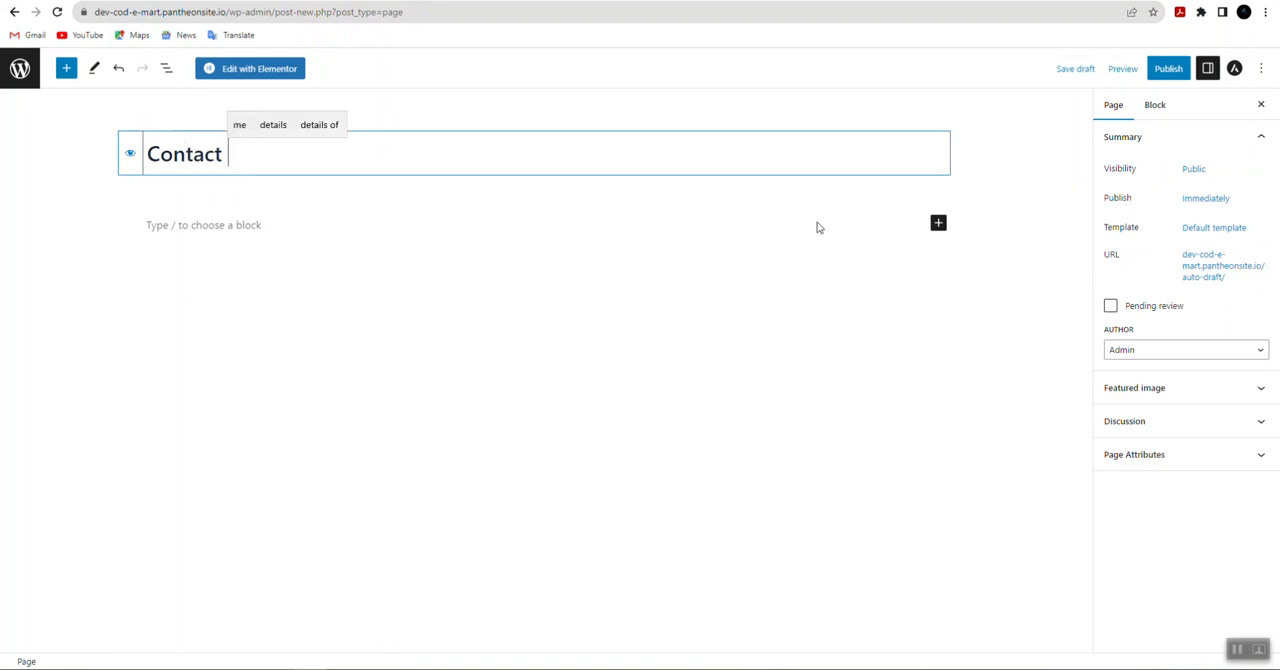
{"action": "left_click", "coordinate": [1163, 70]}
{"action": "left_click", "coordinate": [1146, 68]}
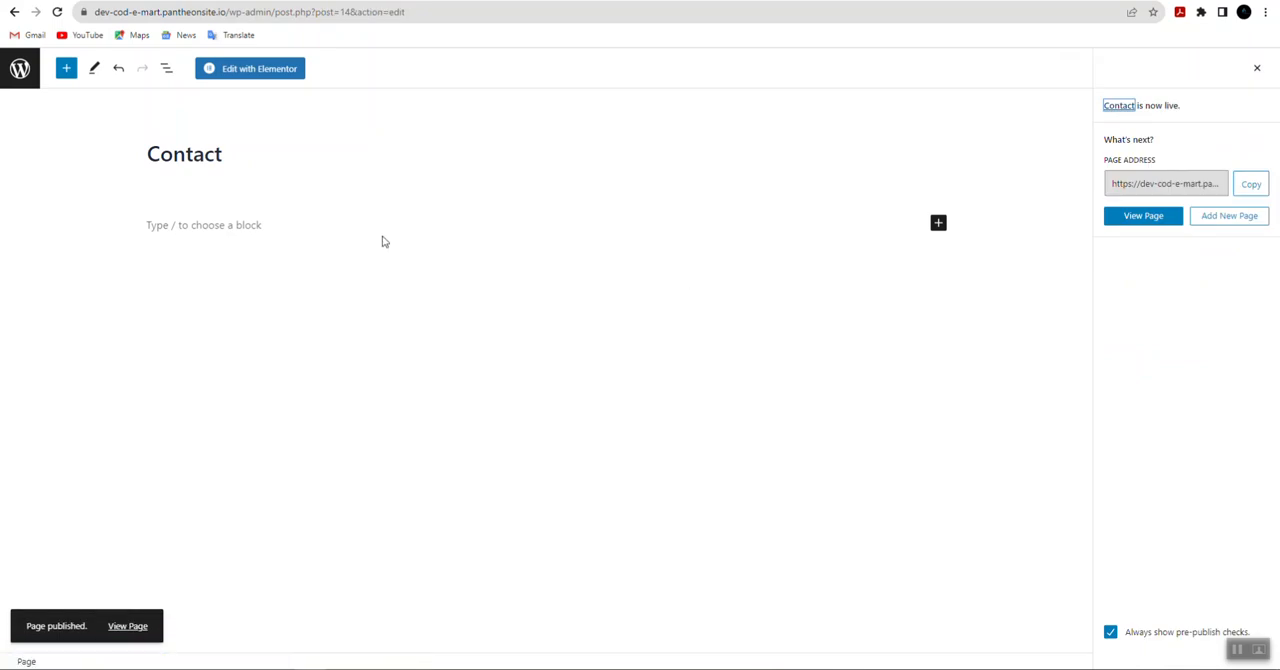
Step: Add another page titled Gallery and publish it
{"action": "left_click", "coordinate": [1225, 217]}
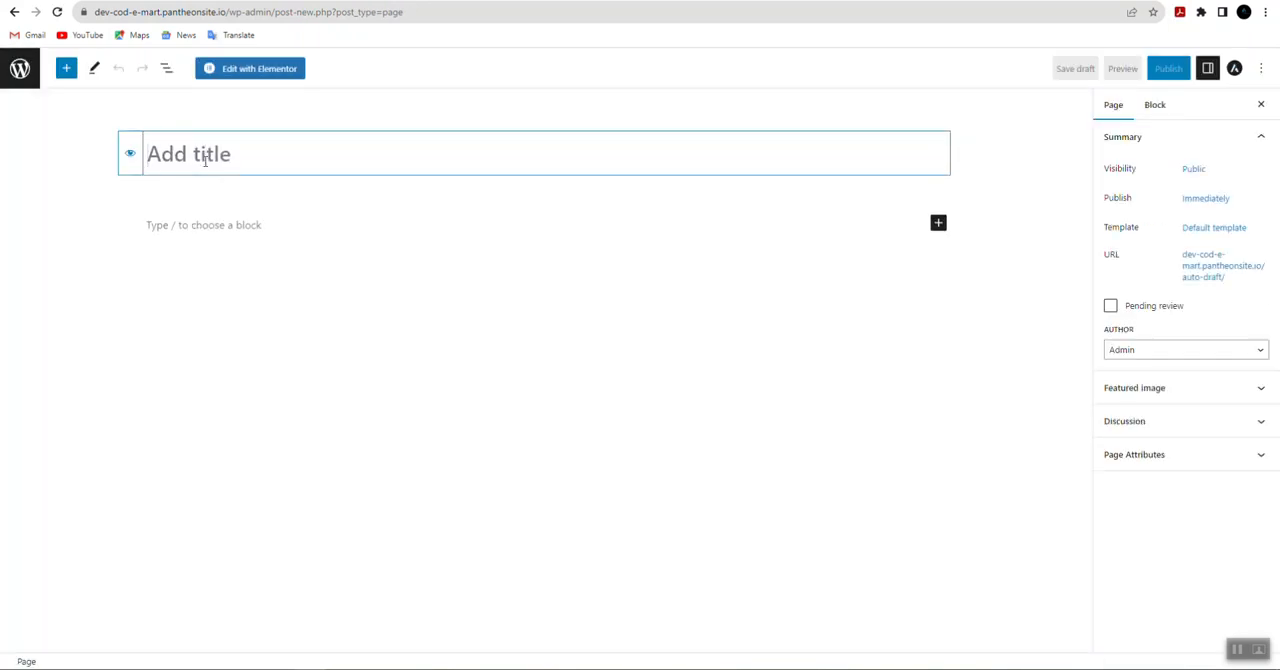
{"action": "type", "text": "Ga"}
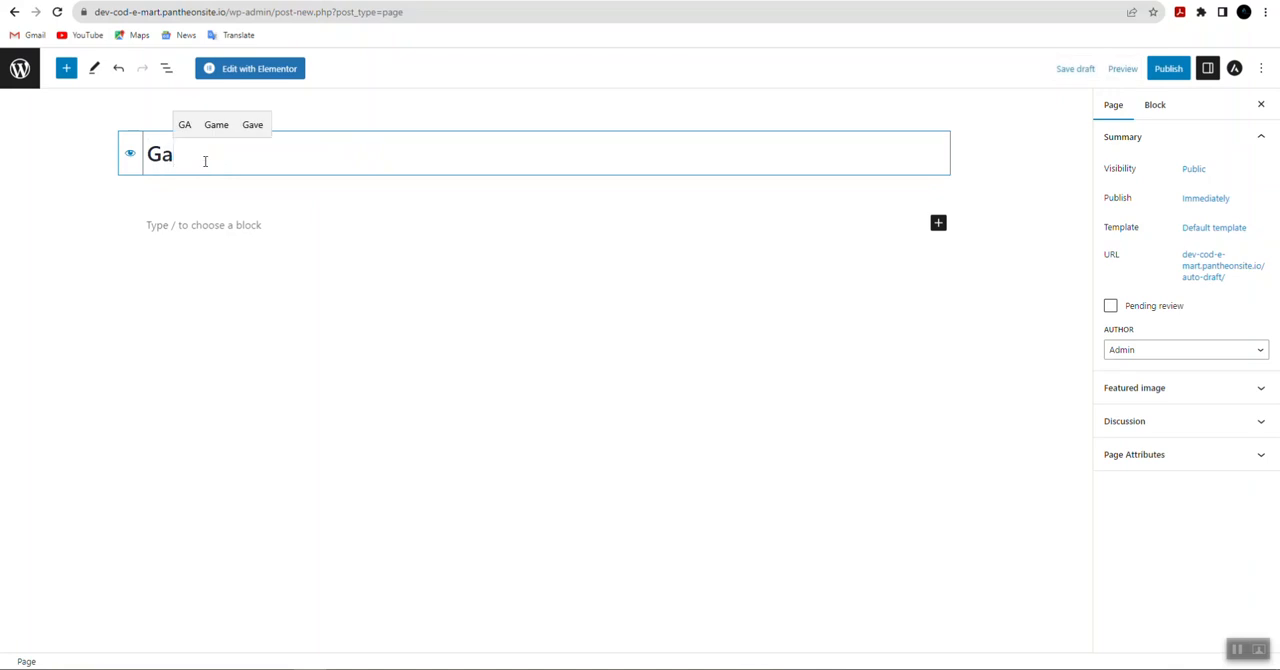
{"action": "type", "text": "llary"}
{"action": "left_click", "coordinate": [234, 125]}
{"action": "left_click", "coordinate": [1168, 68]}
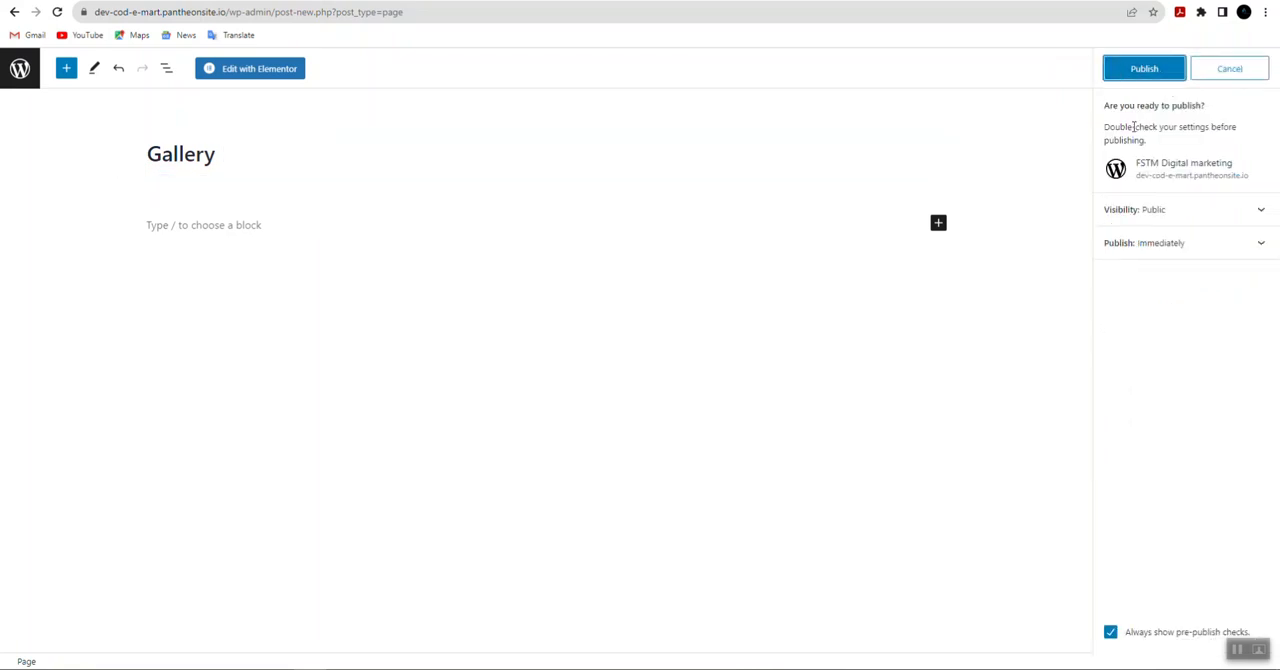
{"action": "left_click", "coordinate": [1130, 68]}
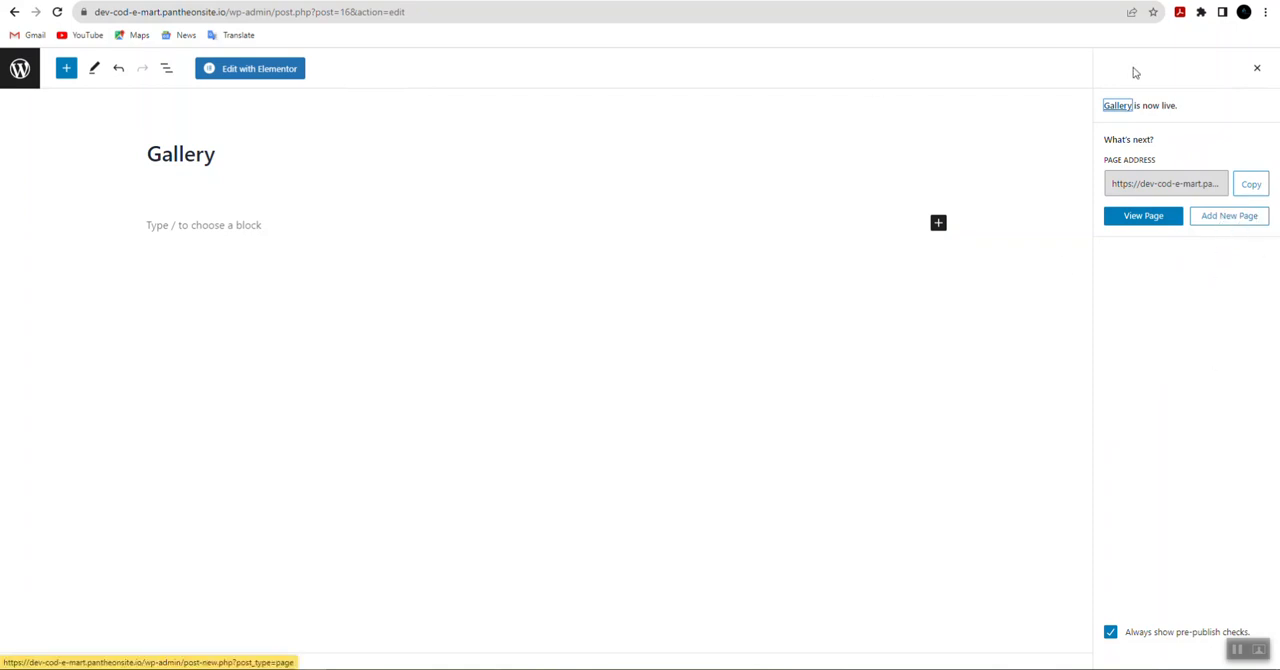
Step: Return to the site's page list and open the Home page for editing with Elementor
{"action": "left_click", "coordinate": [20, 72]}
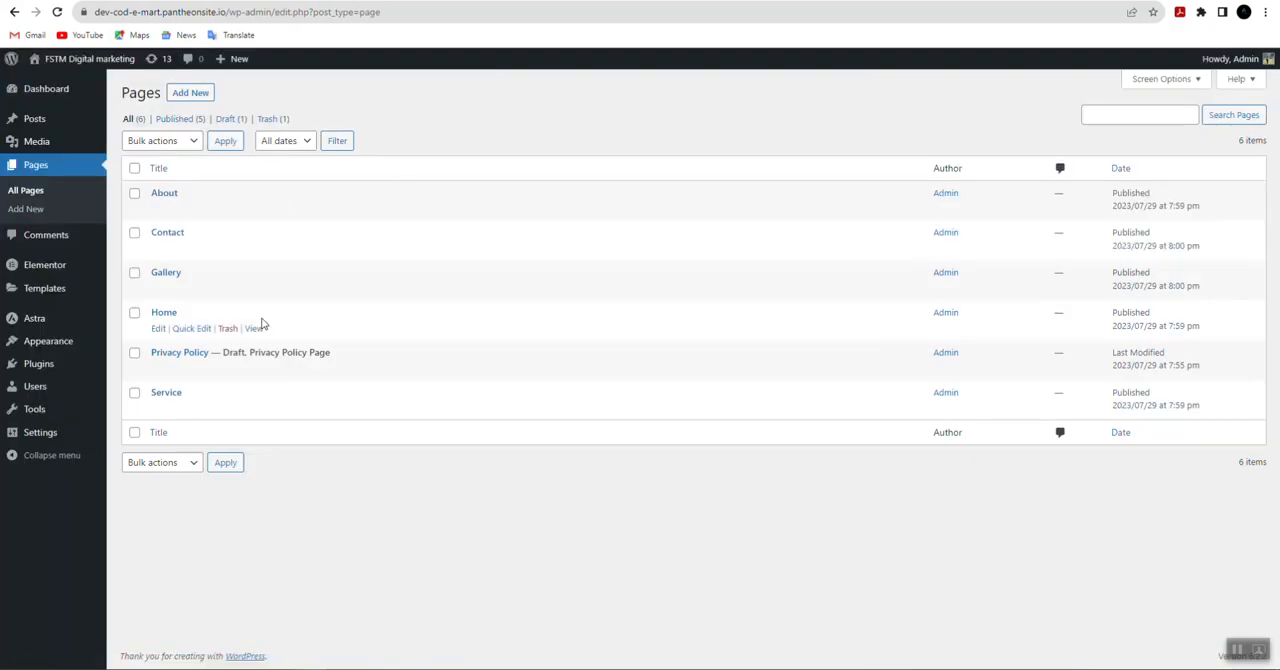
{"action": "mouse_move", "coordinate": [166, 320]}
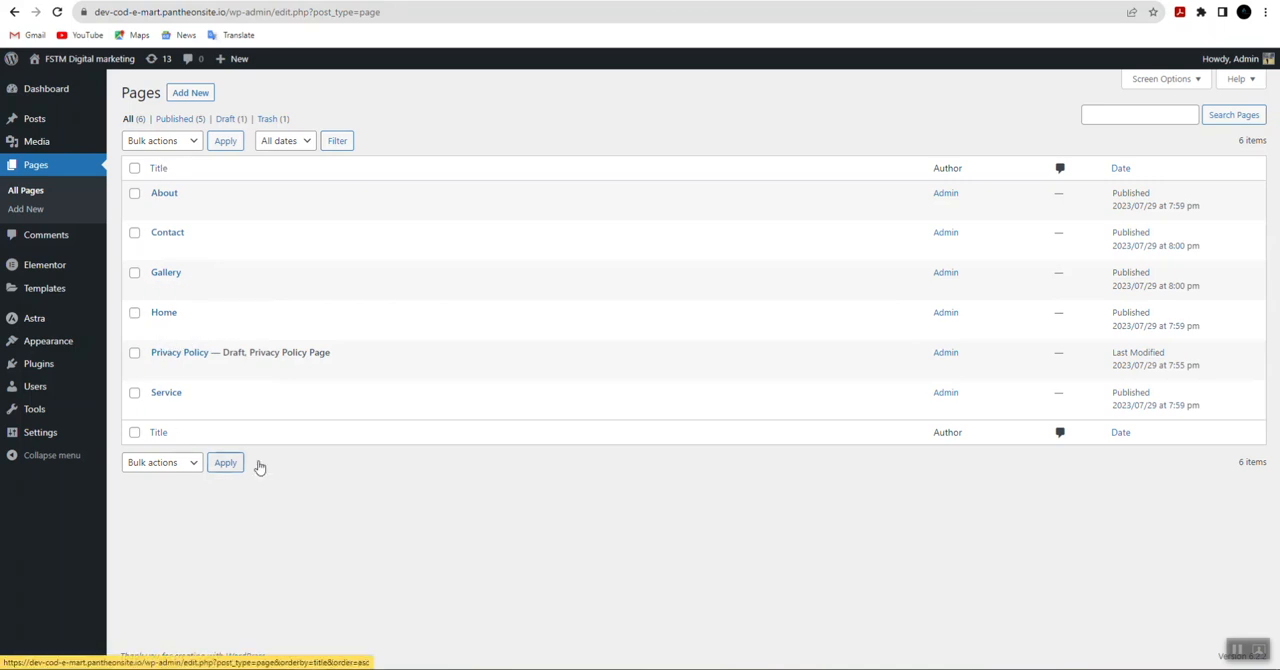
{"action": "mouse_move", "coordinate": [165, 370]}
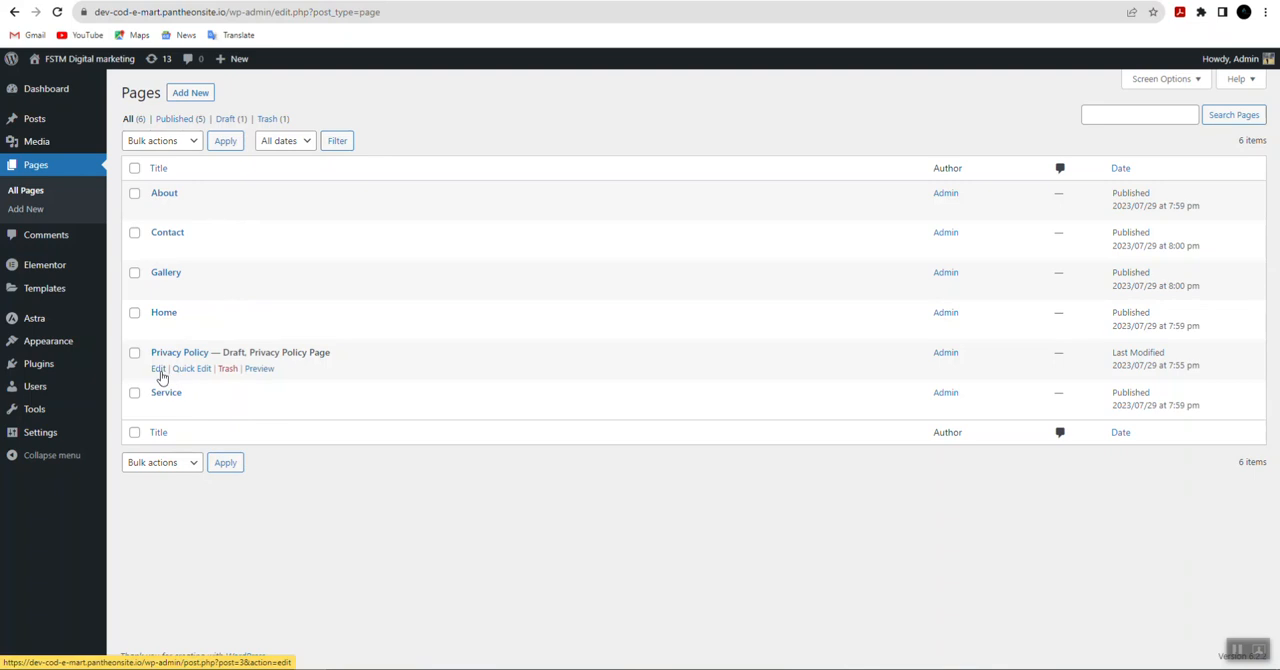
{"action": "left_click", "coordinate": [159, 332]}
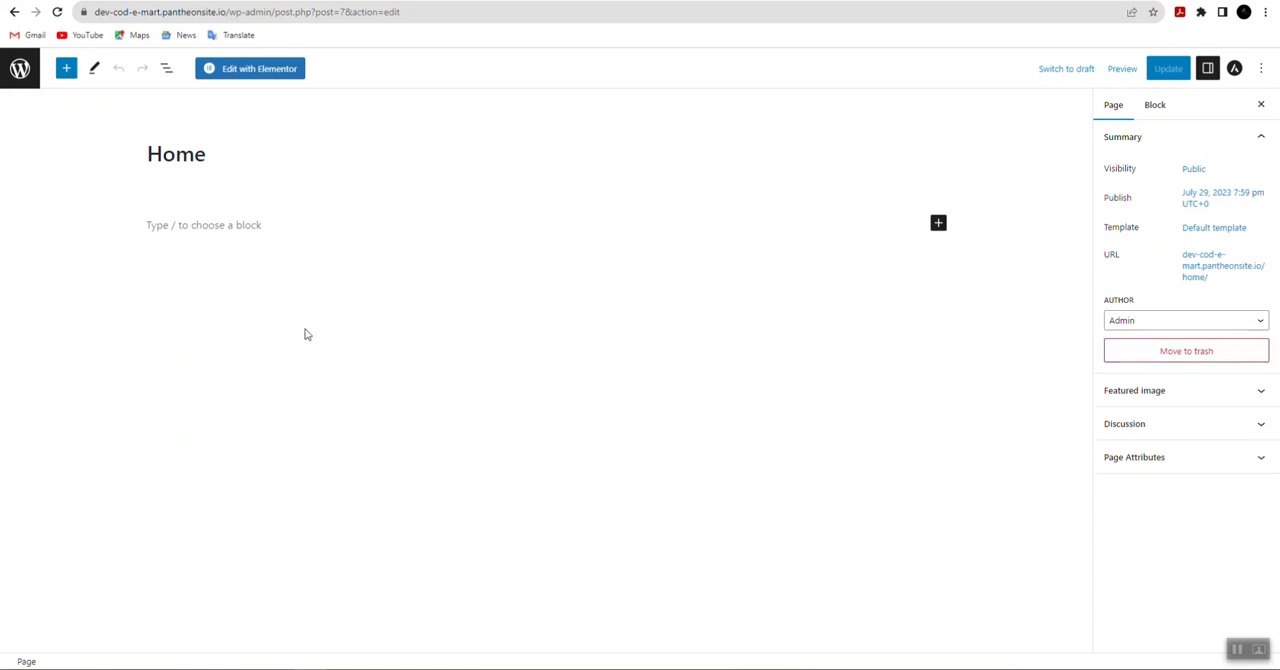
{"action": "left_click", "coordinate": [254, 76]}
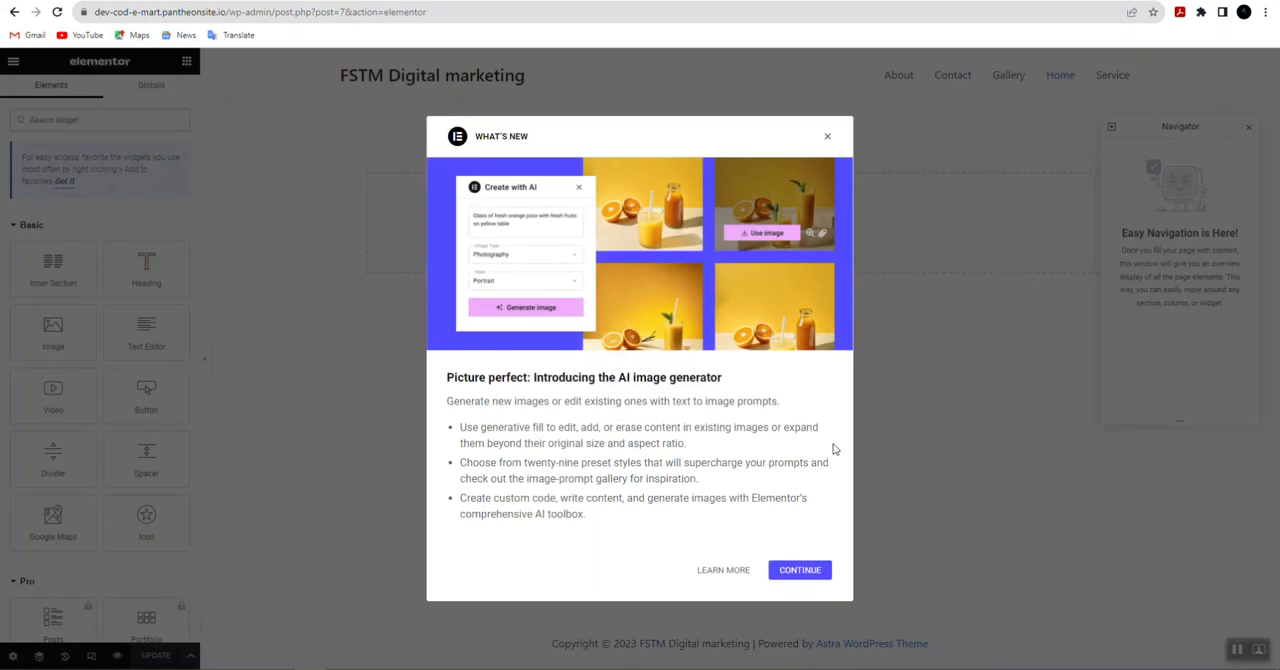
Step: Dismiss both What's New announcements in Elementor and close the Navigator
{"action": "left_click", "coordinate": [828, 136]}
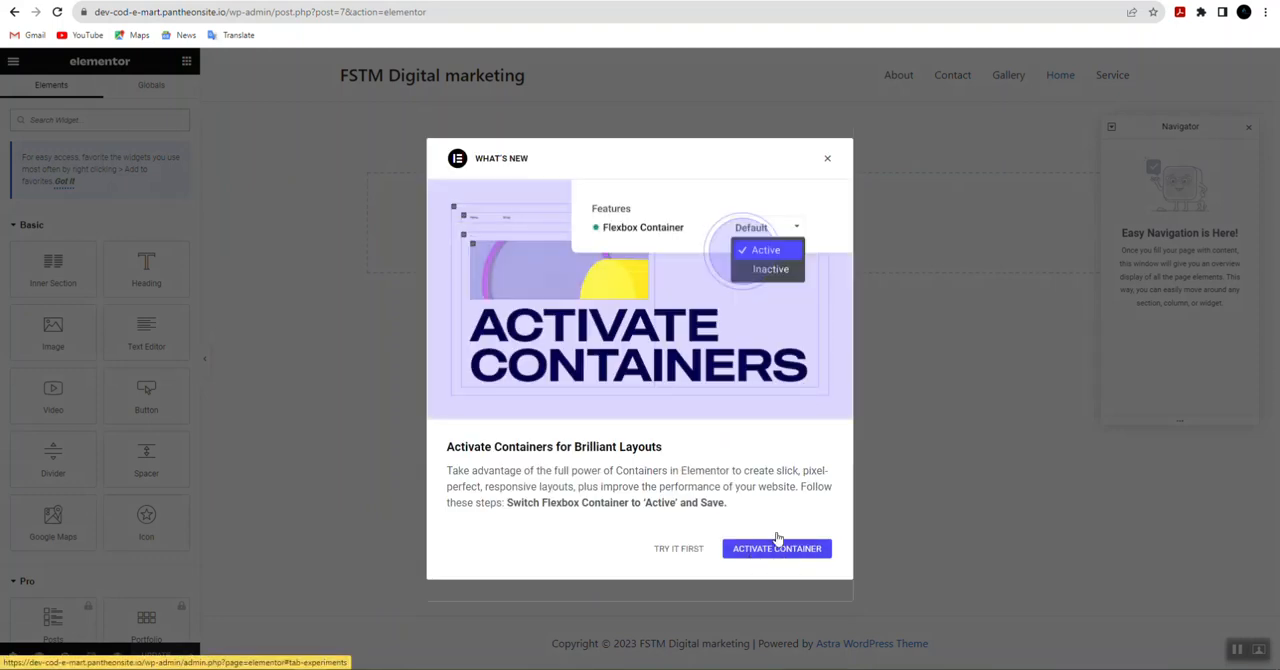
{"action": "left_click", "coordinate": [827, 158]}
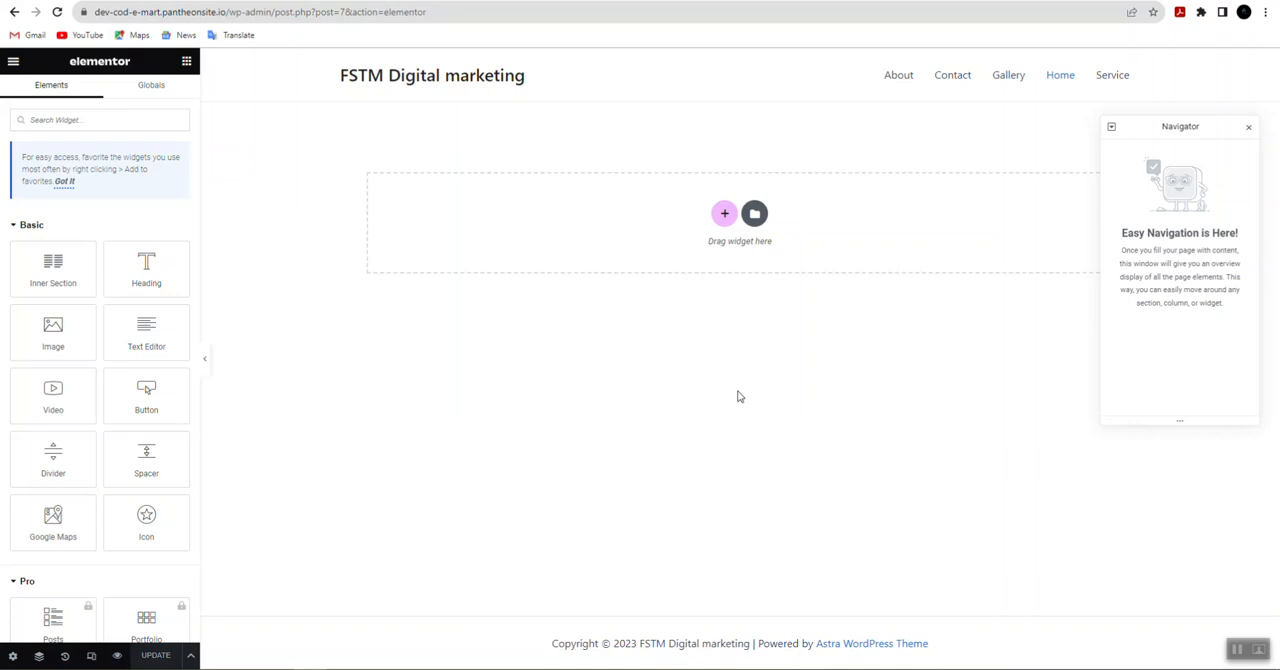
{"action": "left_click_drag", "start_coordinate": [1154, 82], "coordinate": [306, 86]}
{"action": "left_click", "coordinate": [500, 420]}
{"action": "left_click", "coordinate": [1248, 127]}
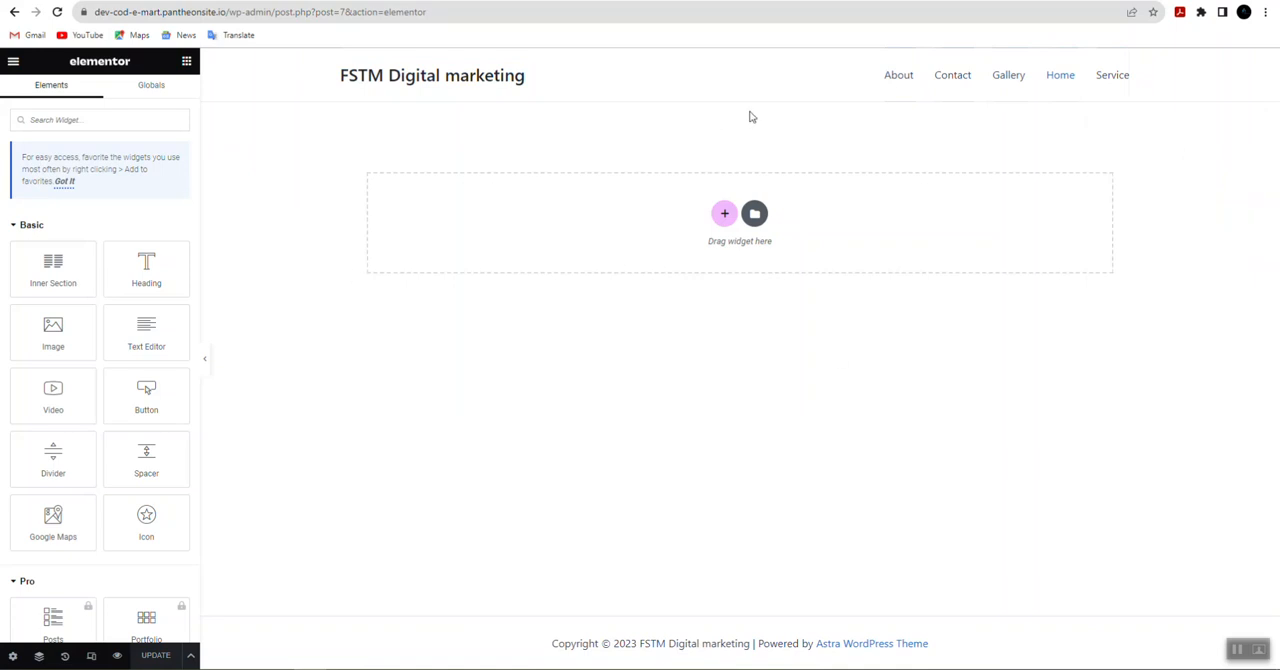
{"action": "left_click_drag", "start_coordinate": [285, 84], "coordinate": [1154, 75]}
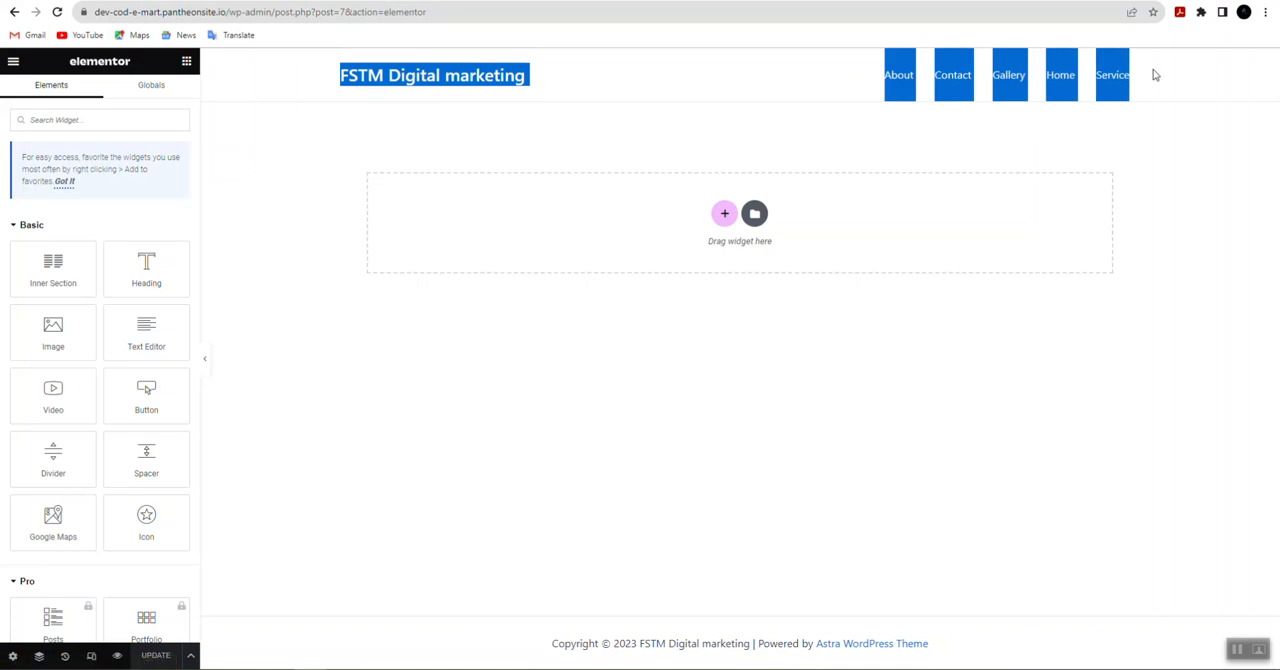
{"action": "left_click", "coordinate": [1129, 150]}
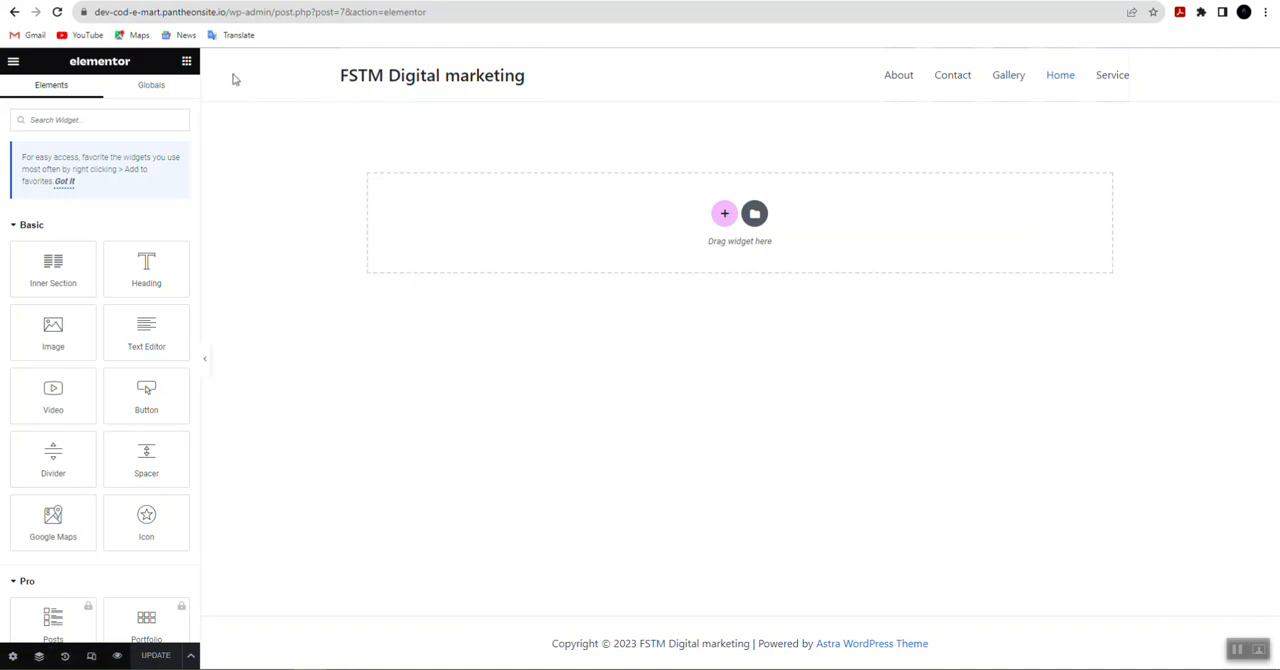
{"action": "left_click", "coordinate": [366, 81]}
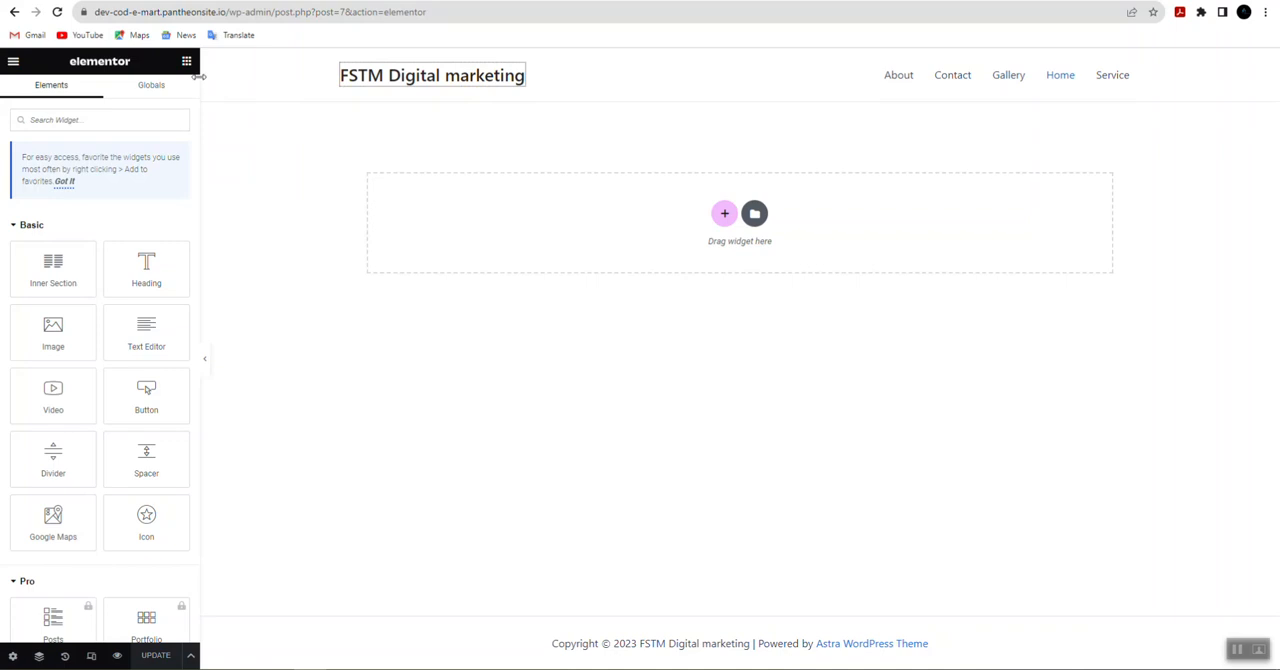
{"action": "scroll", "coordinate": [55, 350], "scroll_direction": "down", "scroll_amount": 4}
{"action": "scroll", "coordinate": [55, 357], "scroll_direction": "down", "scroll_amount": 8}
{"action": "scroll", "coordinate": [69, 416], "scroll_direction": "up", "scroll_amount": 3}
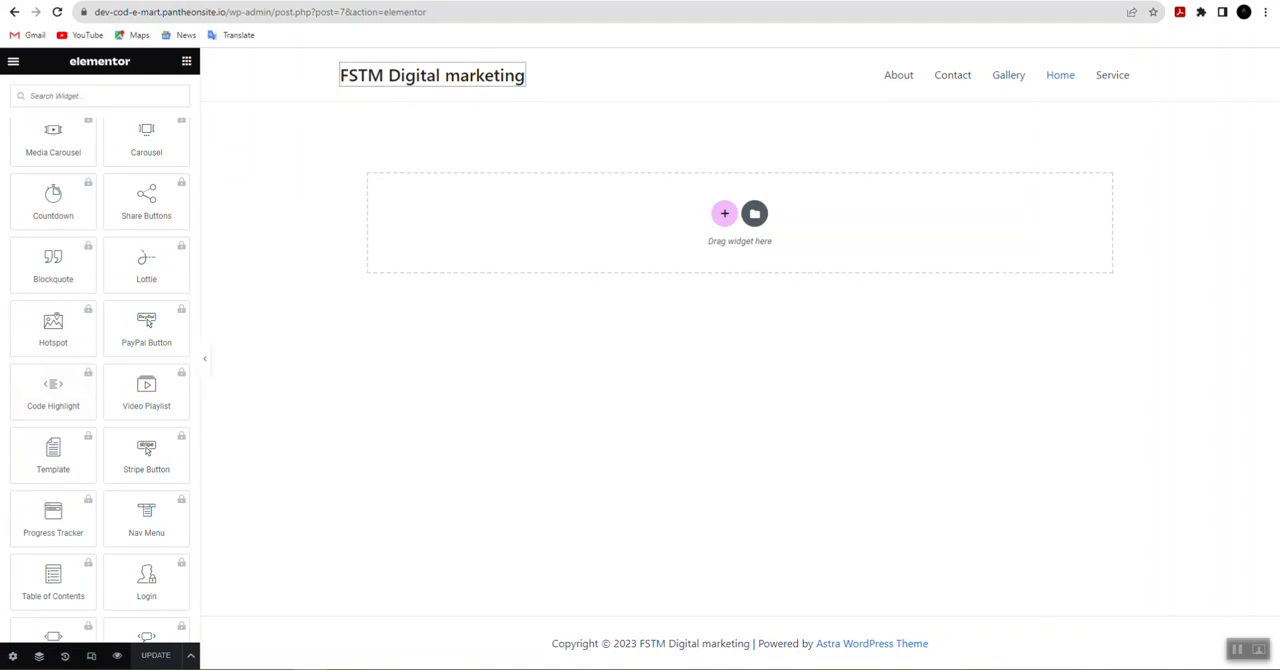
Step: Copy the site's address up to /wp-admin/ and open the WordPress dashboard with it in a new browser tab
{"action": "right_click", "coordinate": [260, 0]}
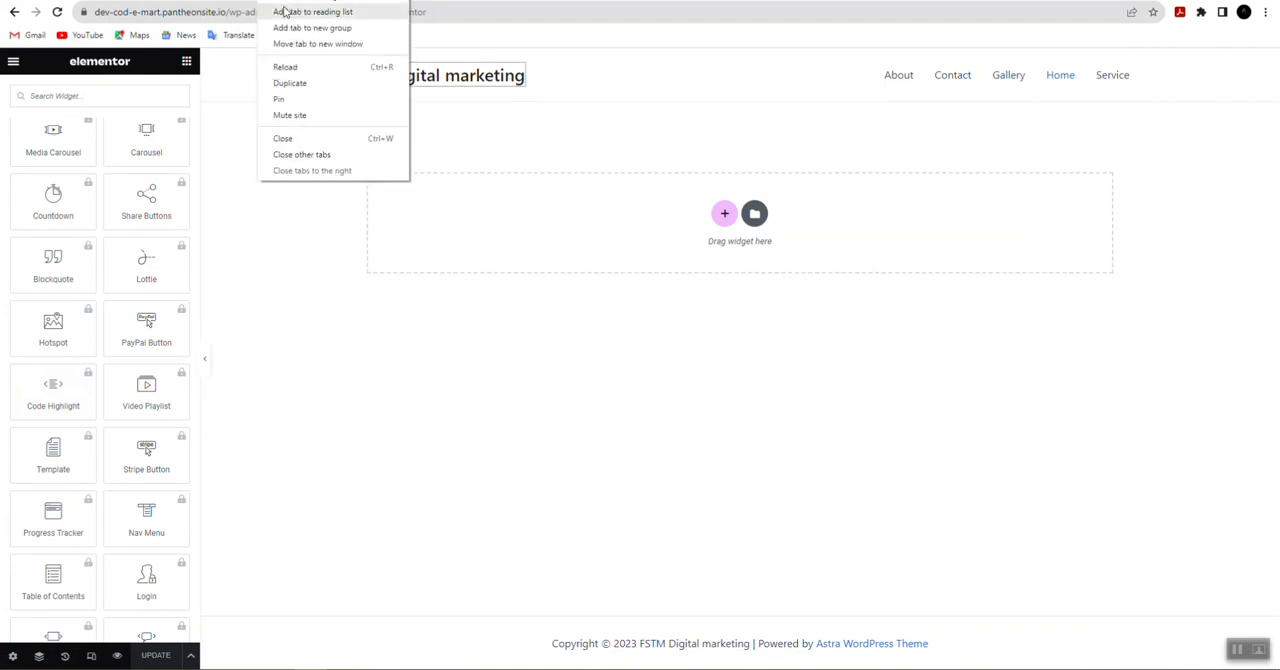
{"action": "left_click", "coordinate": [282, 0]}
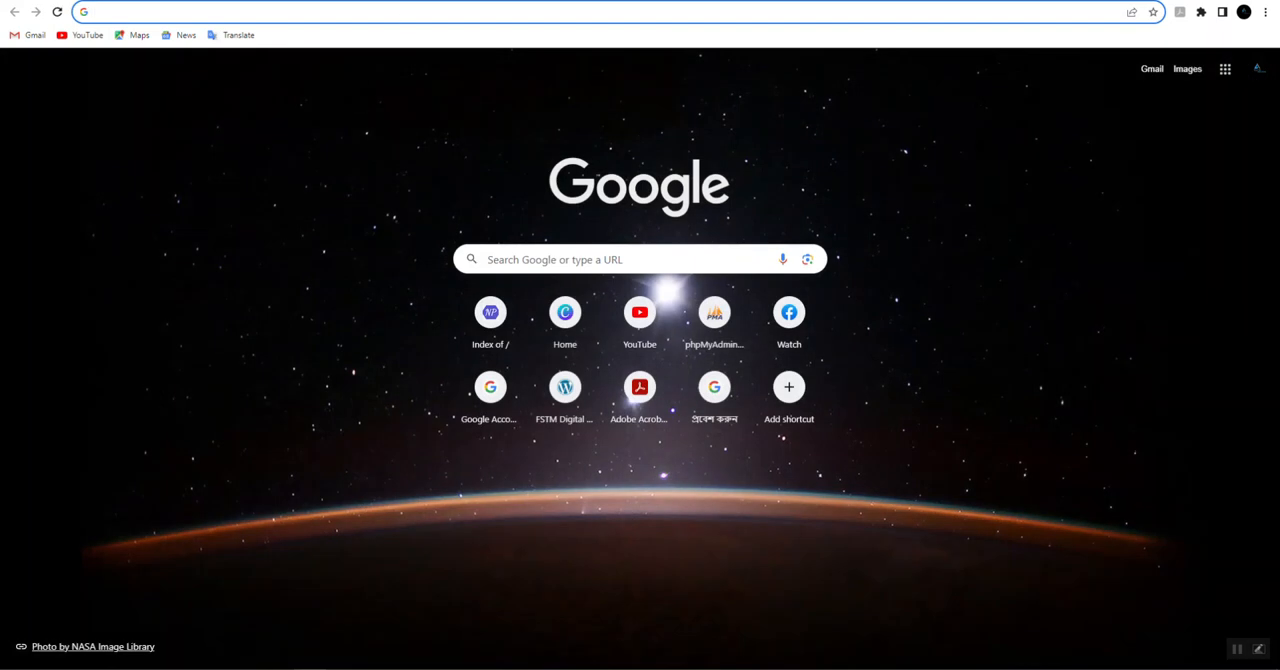
{"action": "left_click", "coordinate": [260, 0]}
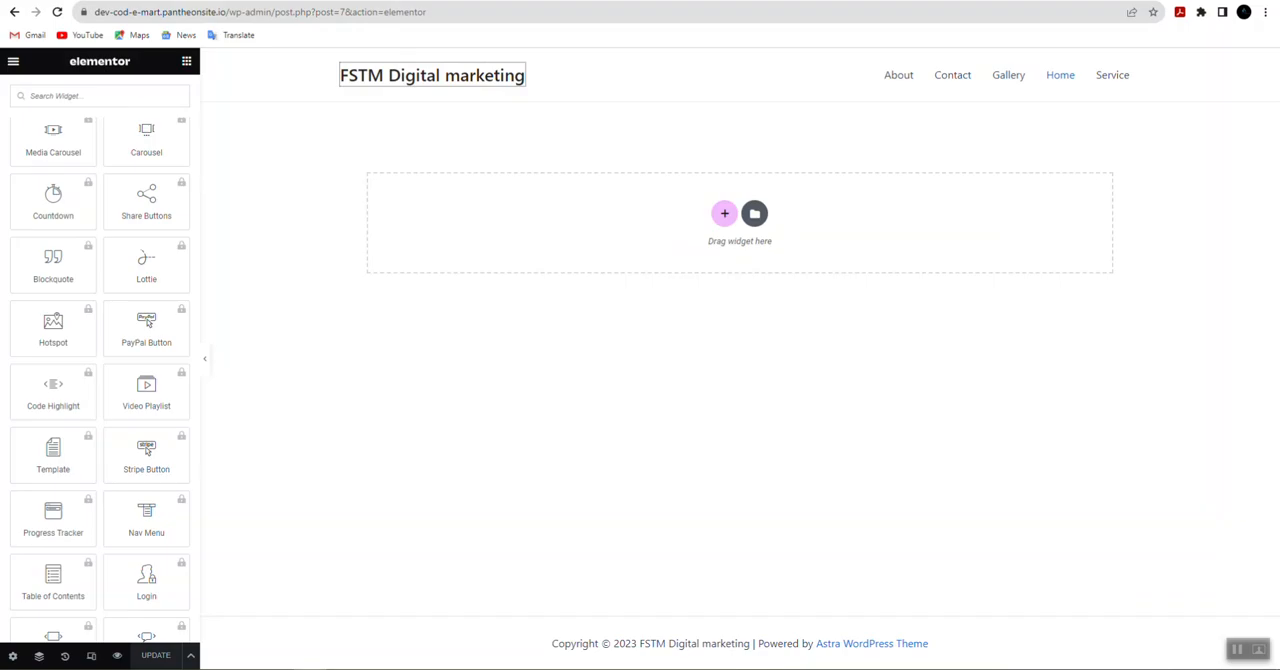
{"action": "left_click_drag", "start_coordinate": [272, 13], "coordinate": [90, 12]}
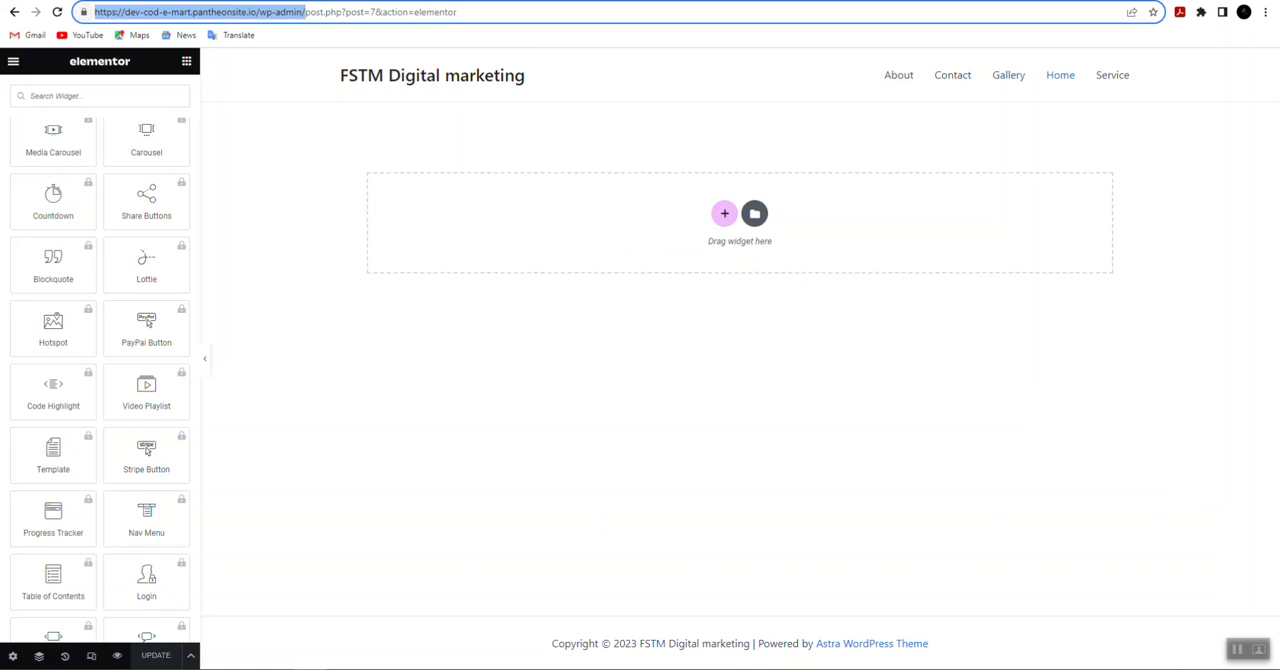
{"action": "key", "text": "ctrl+c"}
{"action": "key", "text": "ctrl+t"}
{"action": "key", "text": "ctrl+v"}
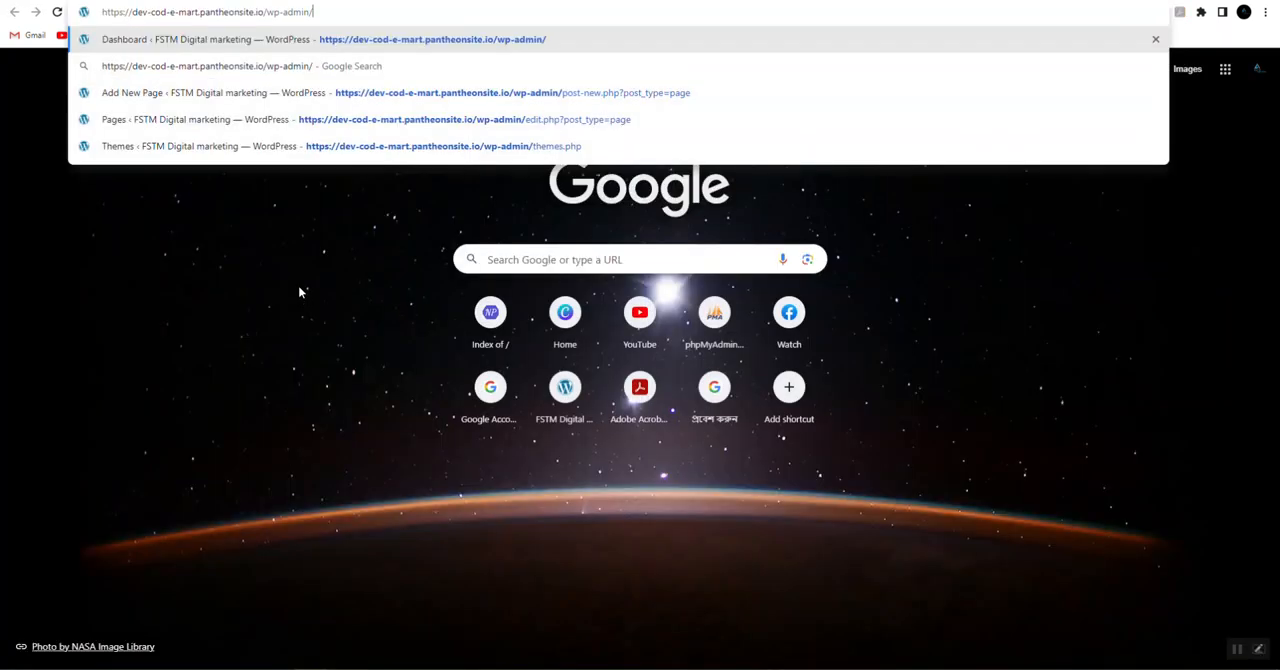
{"action": "key", "text": "Return"}
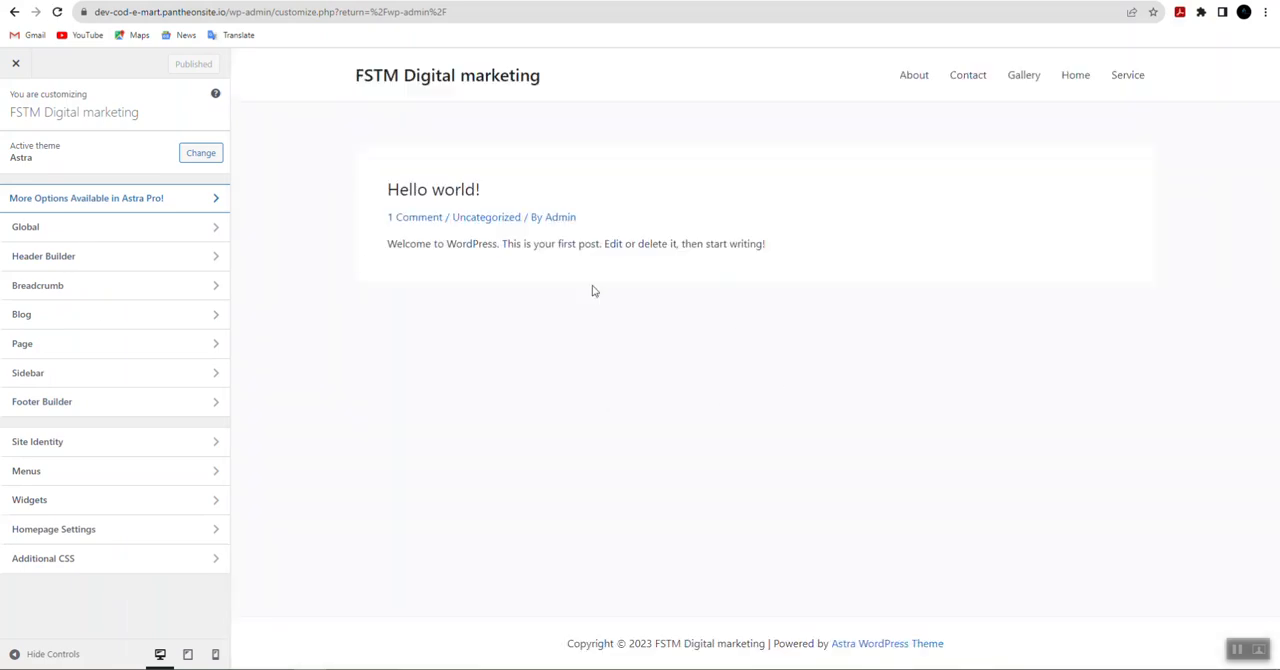
Step: In the theme customizer, set the header logo to FSTM_1_-removebg-preview.png without cropping it
{"action": "left_click", "coordinate": [363, 79]}
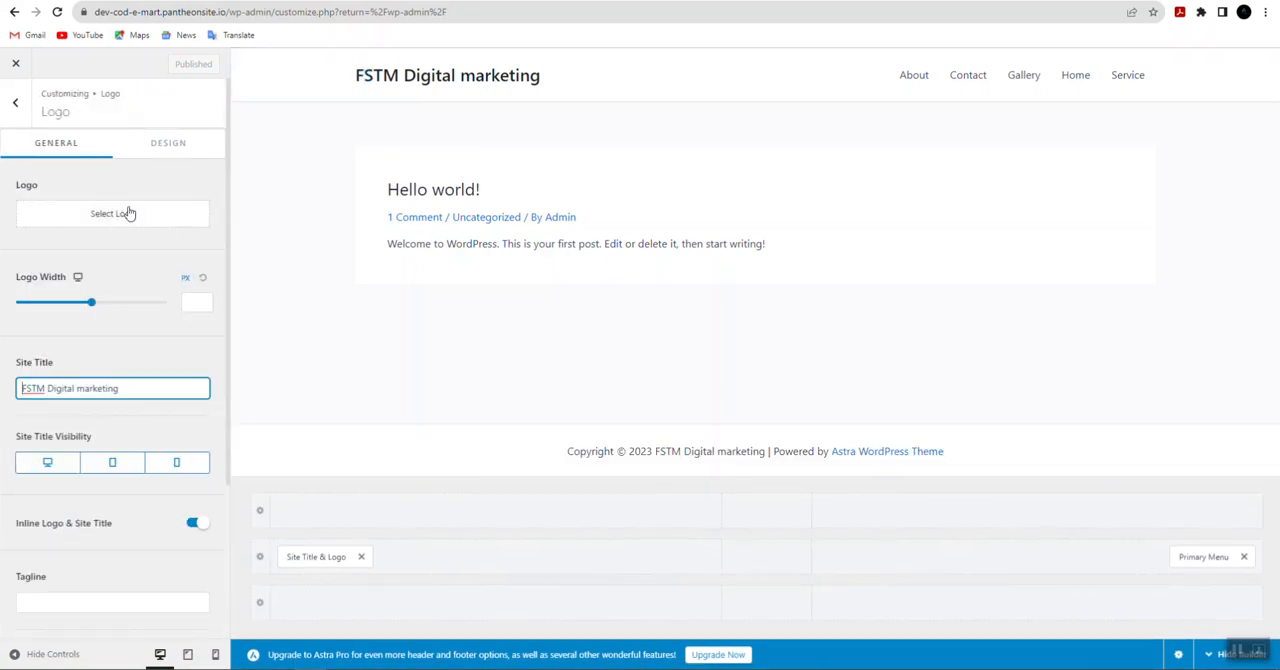
{"action": "left_click", "coordinate": [167, 143]}
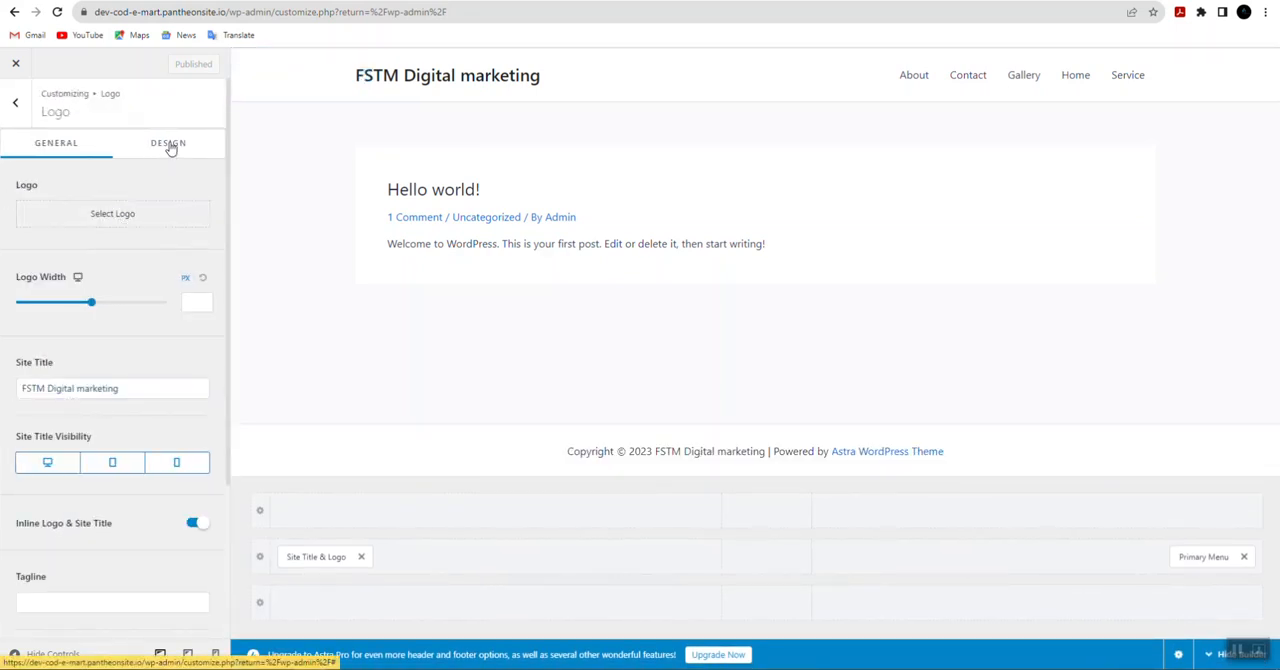
{"action": "left_click", "coordinate": [68, 143]}
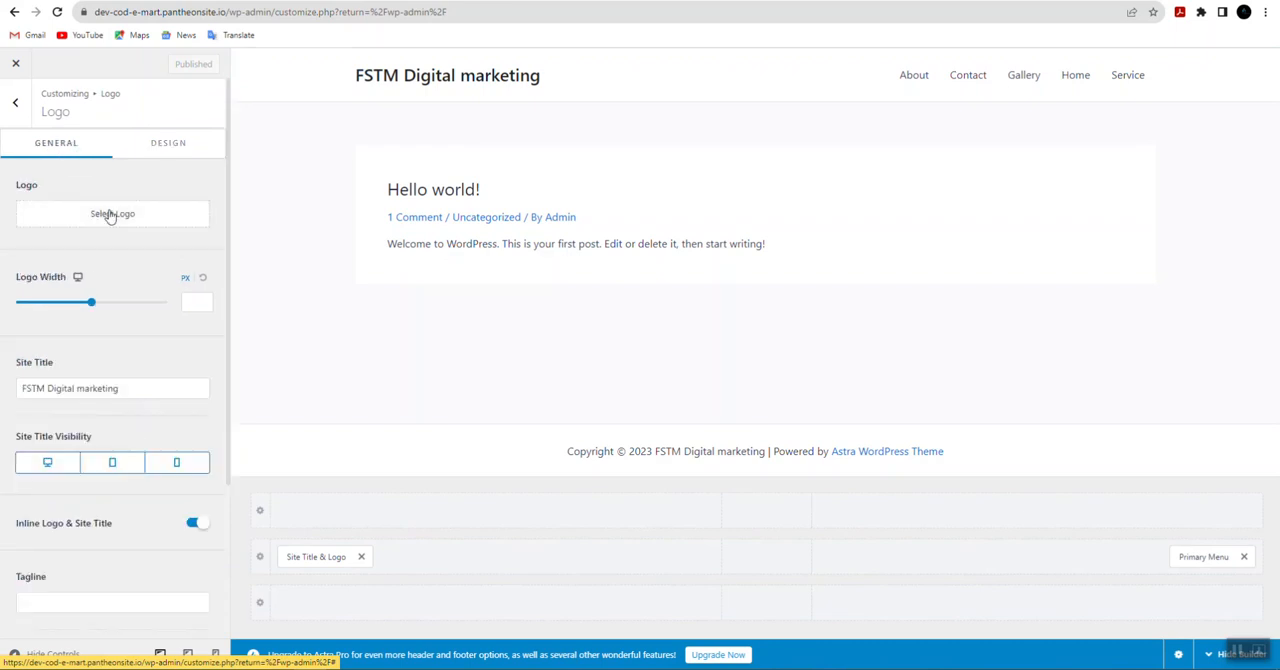
{"action": "left_click", "coordinate": [108, 212]}
{"action": "left_click", "coordinate": [624, 343]}
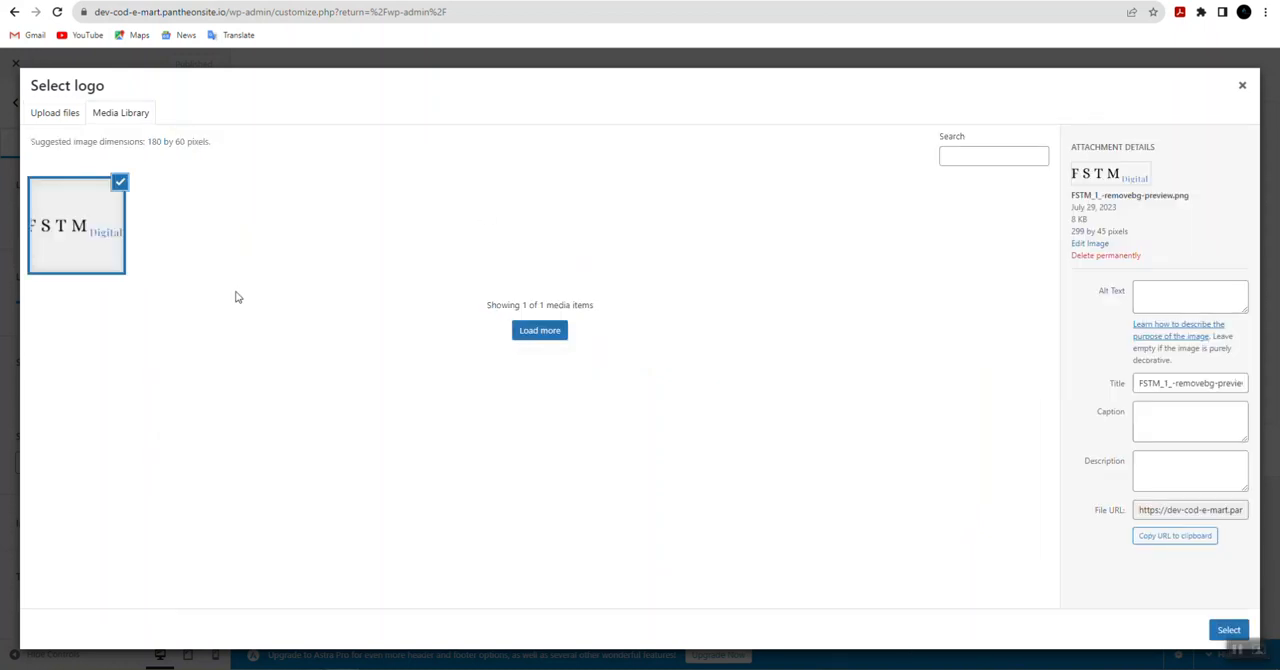
{"action": "left_click", "coordinate": [1227, 630]}
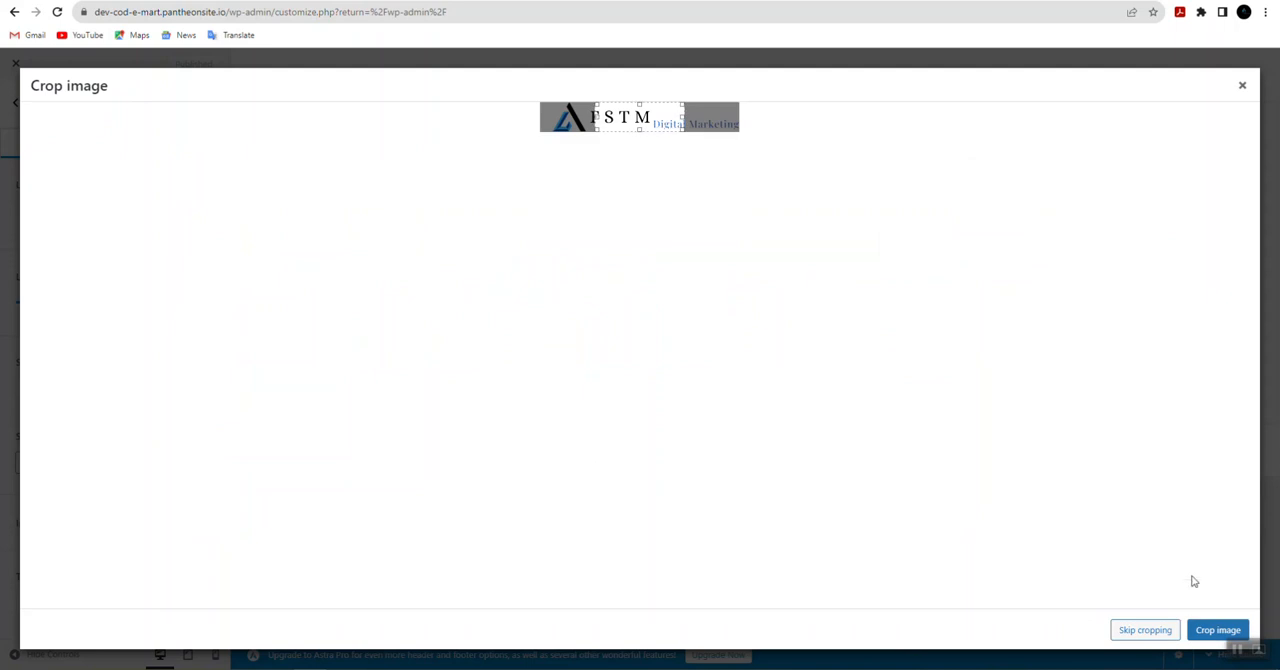
{"action": "left_click", "coordinate": [1137, 631]}
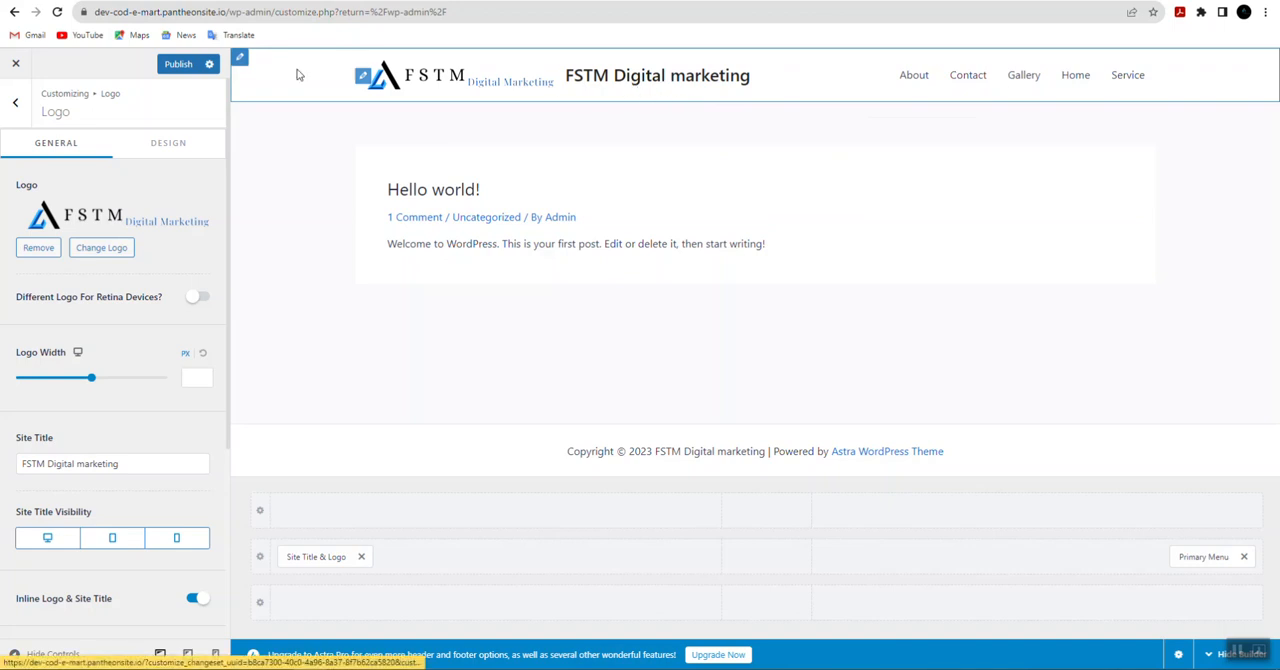
Step: Review the Primary Header's general and design settings and return to the Site Title & Logo settings through the Header Builder
{"action": "left_click", "coordinate": [240, 60]}
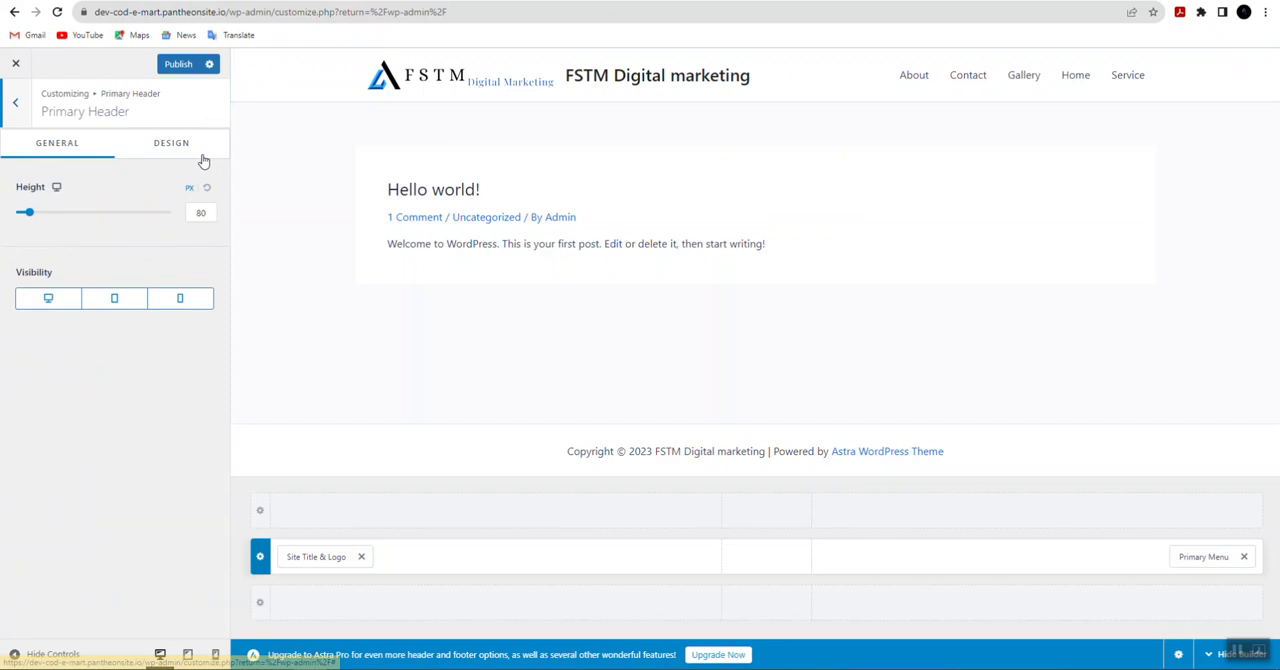
{"action": "left_click", "coordinate": [160, 146]}
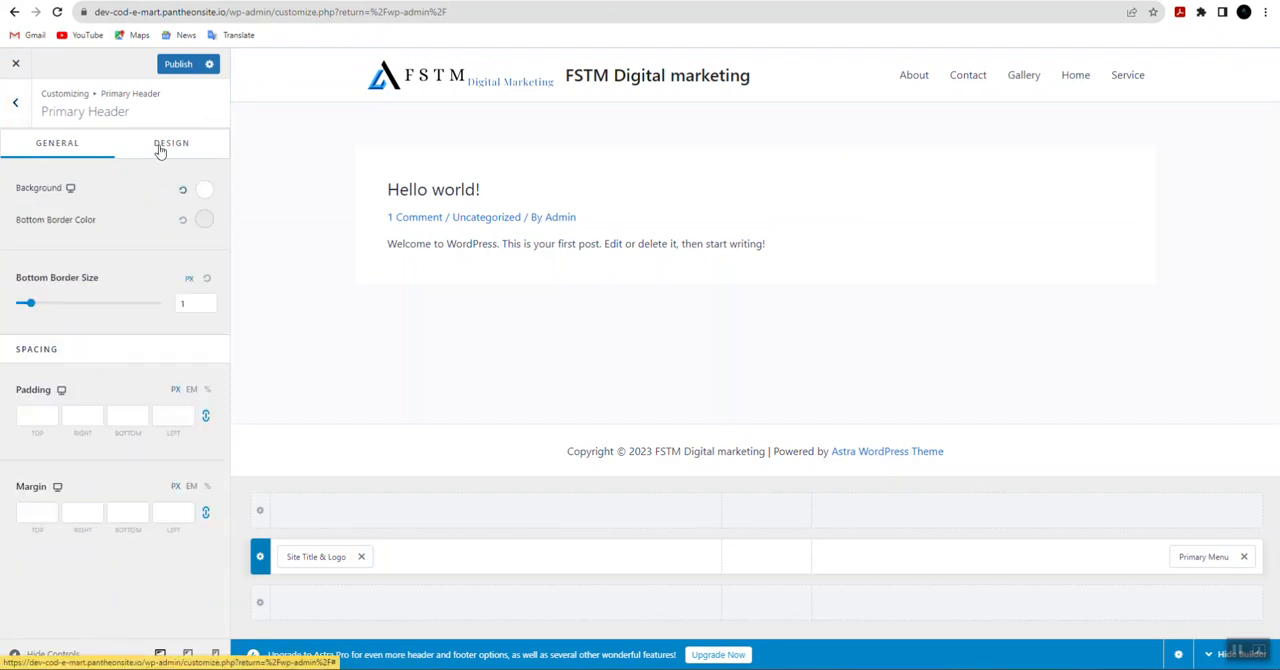
{"action": "left_click", "coordinate": [50, 146]}
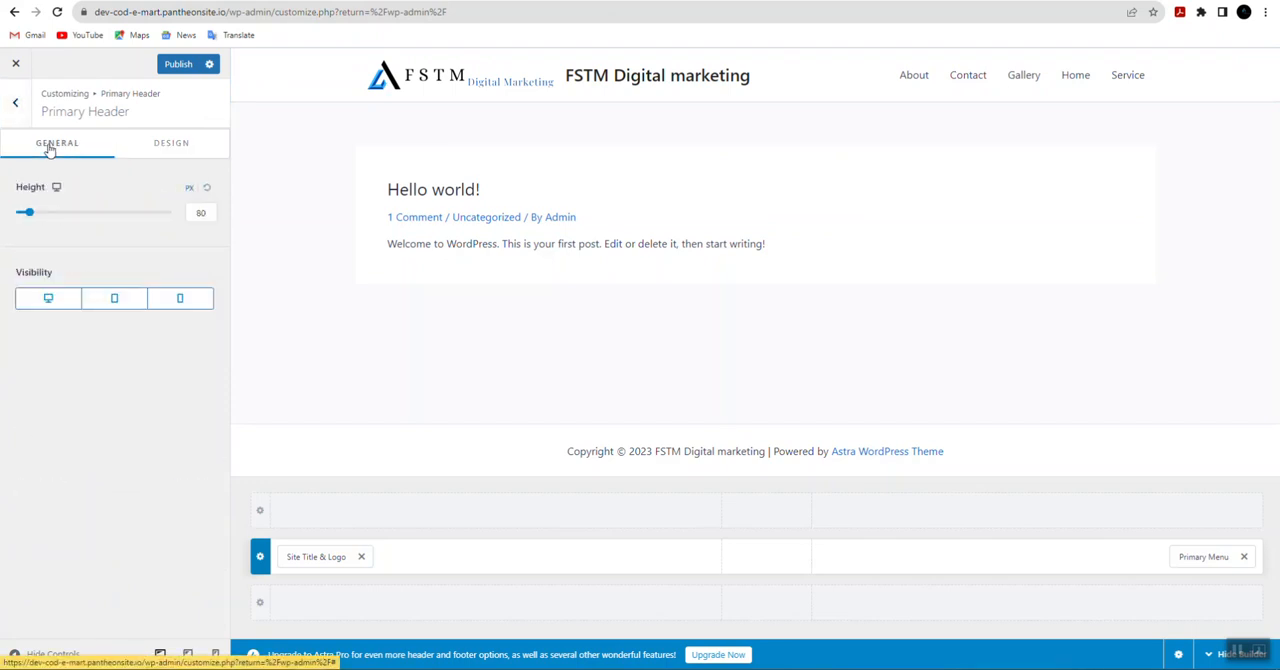
{"action": "left_click", "coordinate": [597, 80]}
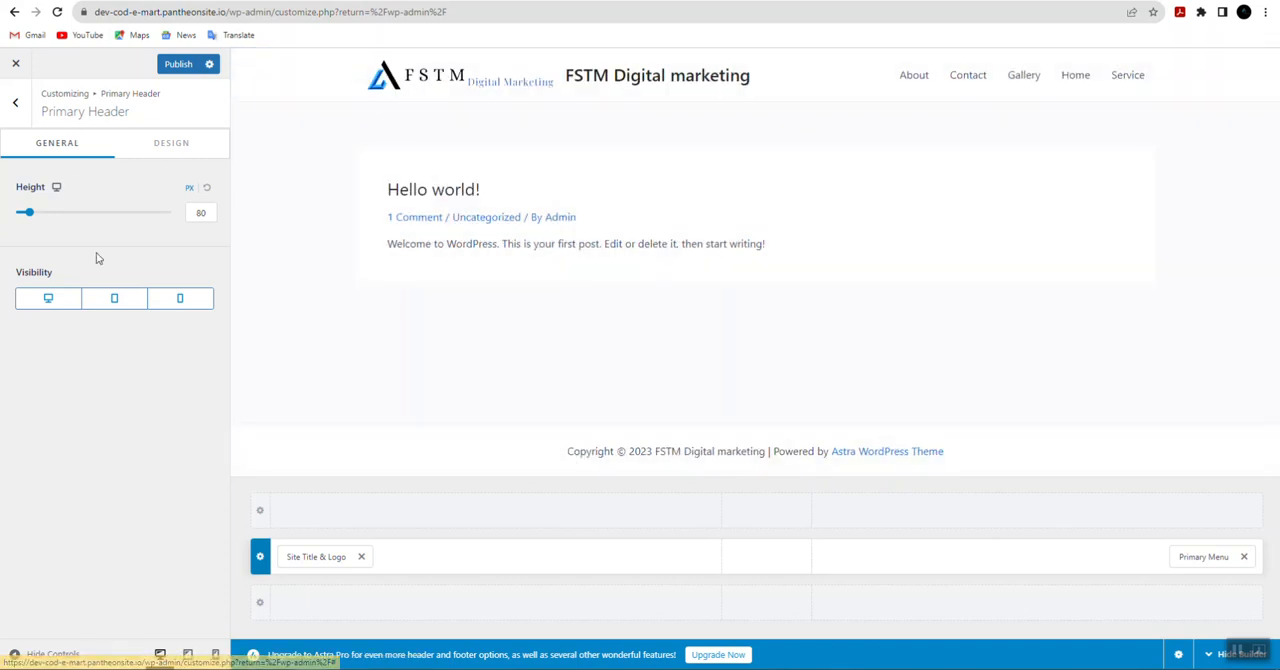
{"action": "left_click", "coordinate": [363, 87]}
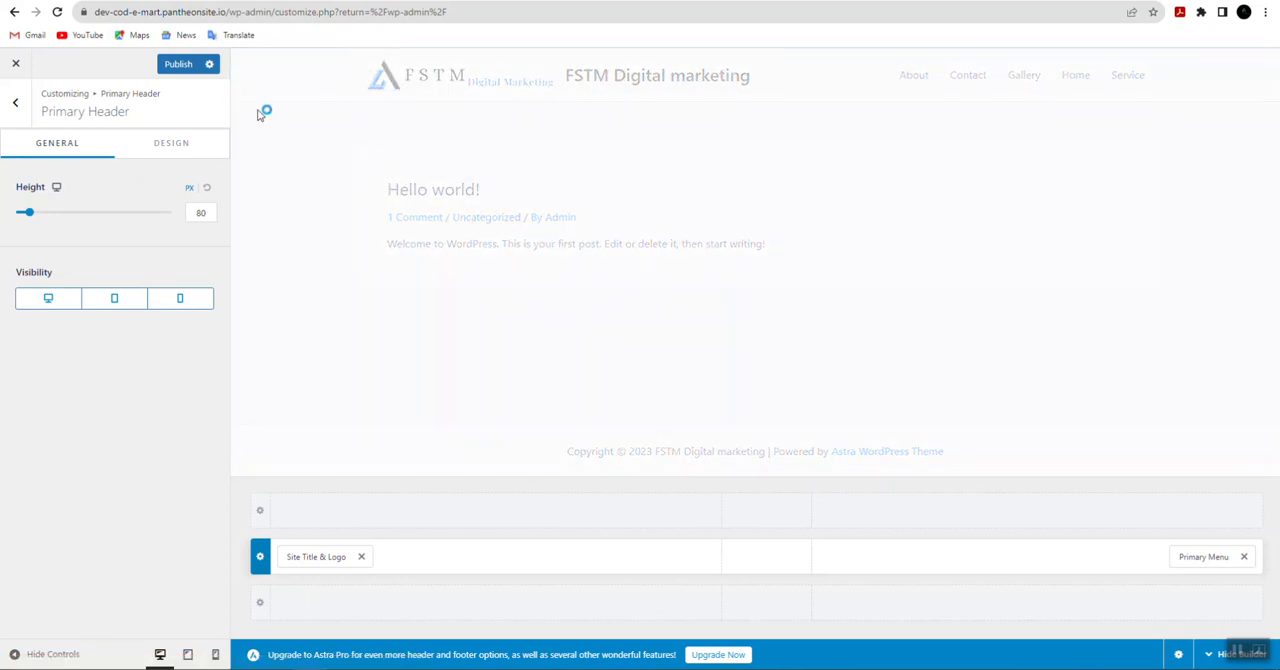
{"action": "left_click", "coordinate": [16, 105]}
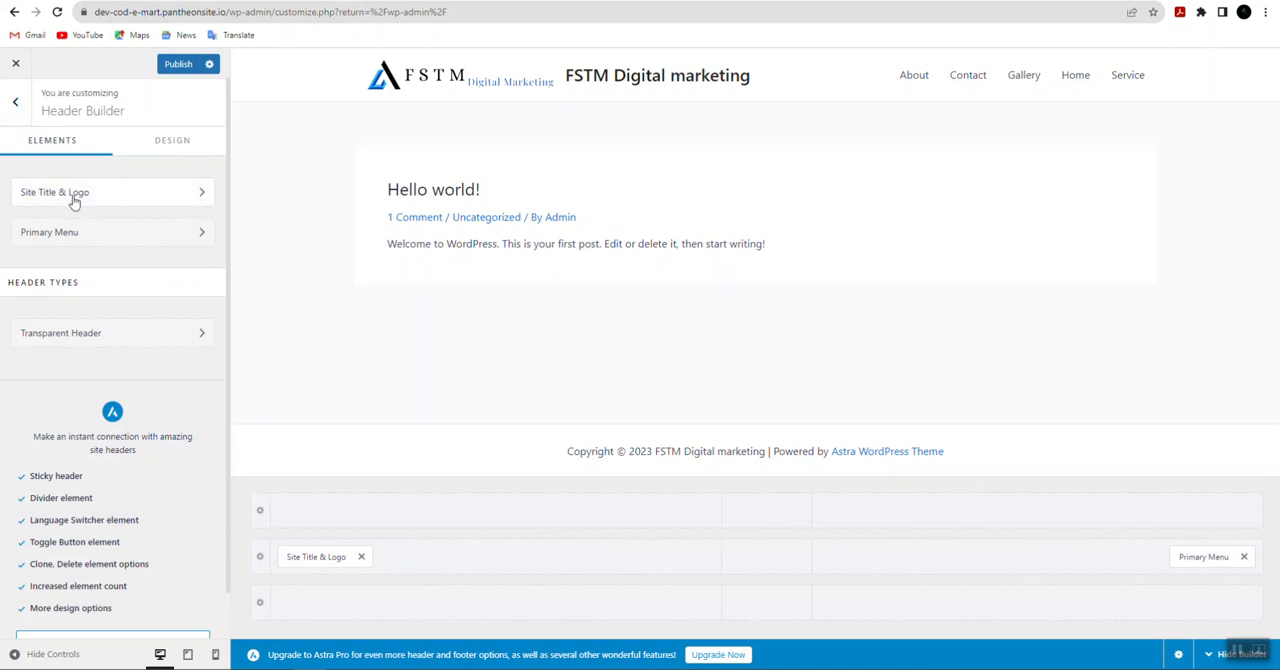
{"action": "left_click", "coordinate": [130, 196]}
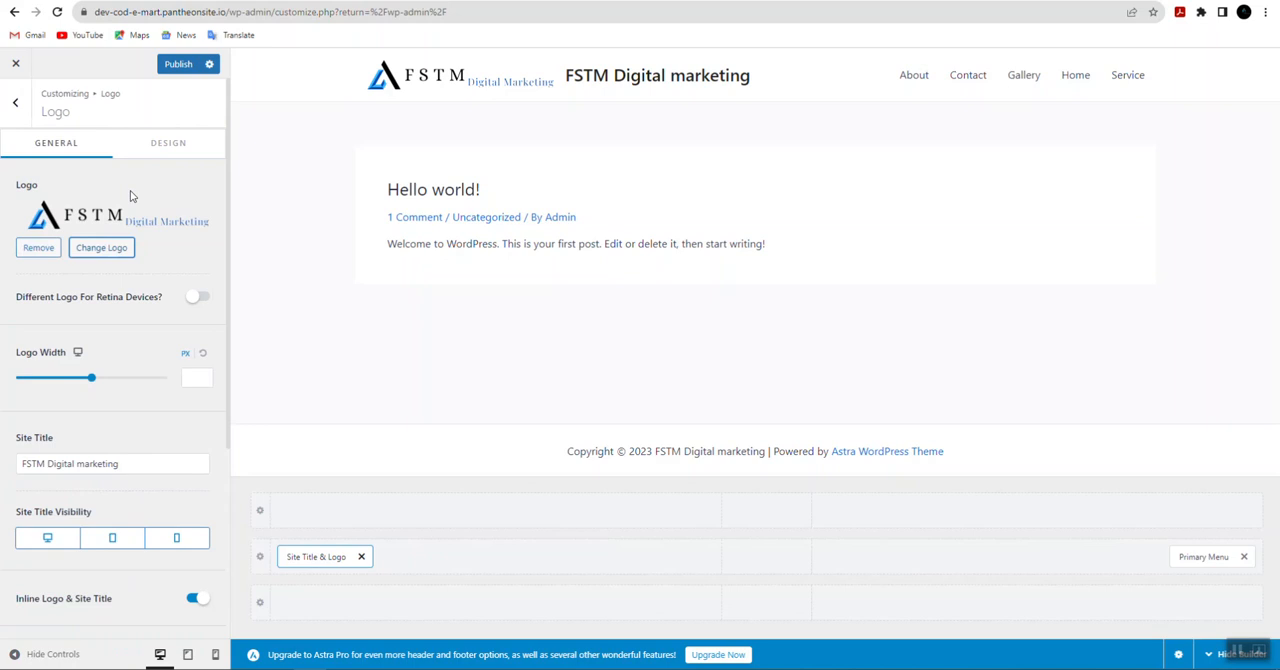
Step: Clear the site title text beside the header logo and publish the customizer changes
{"action": "left_click_drag", "start_coordinate": [153, 464], "coordinate": [20, 463]}
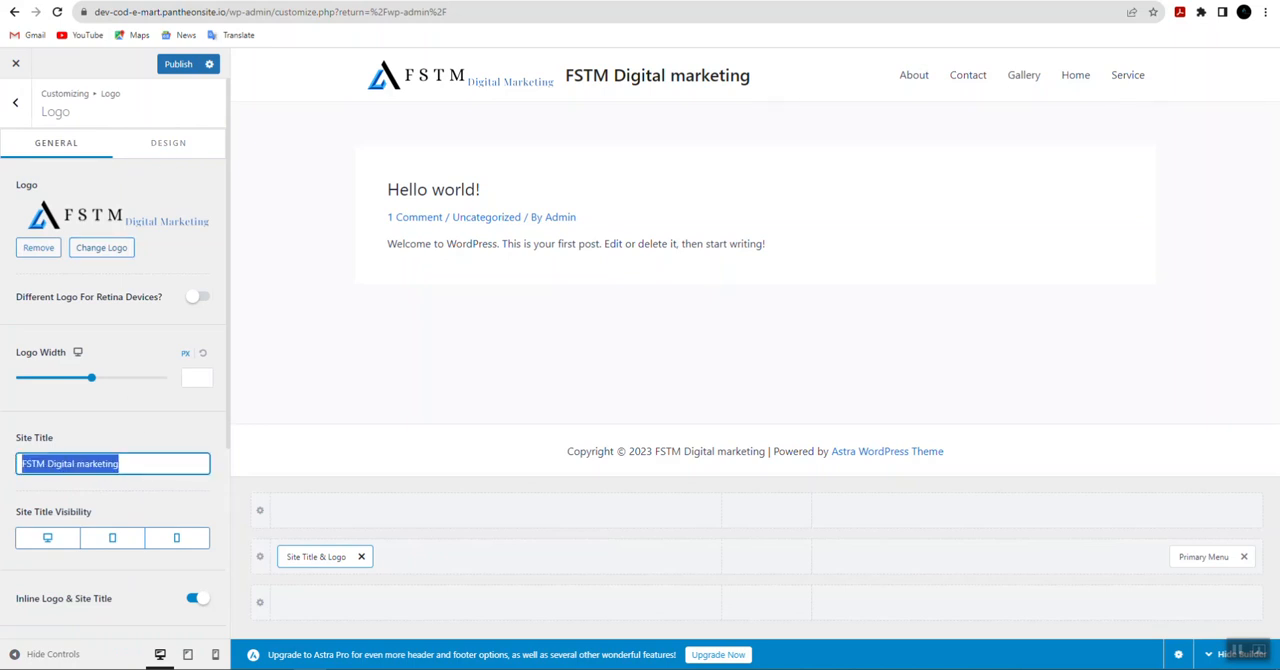
{"action": "key", "text": "BackSpace"}
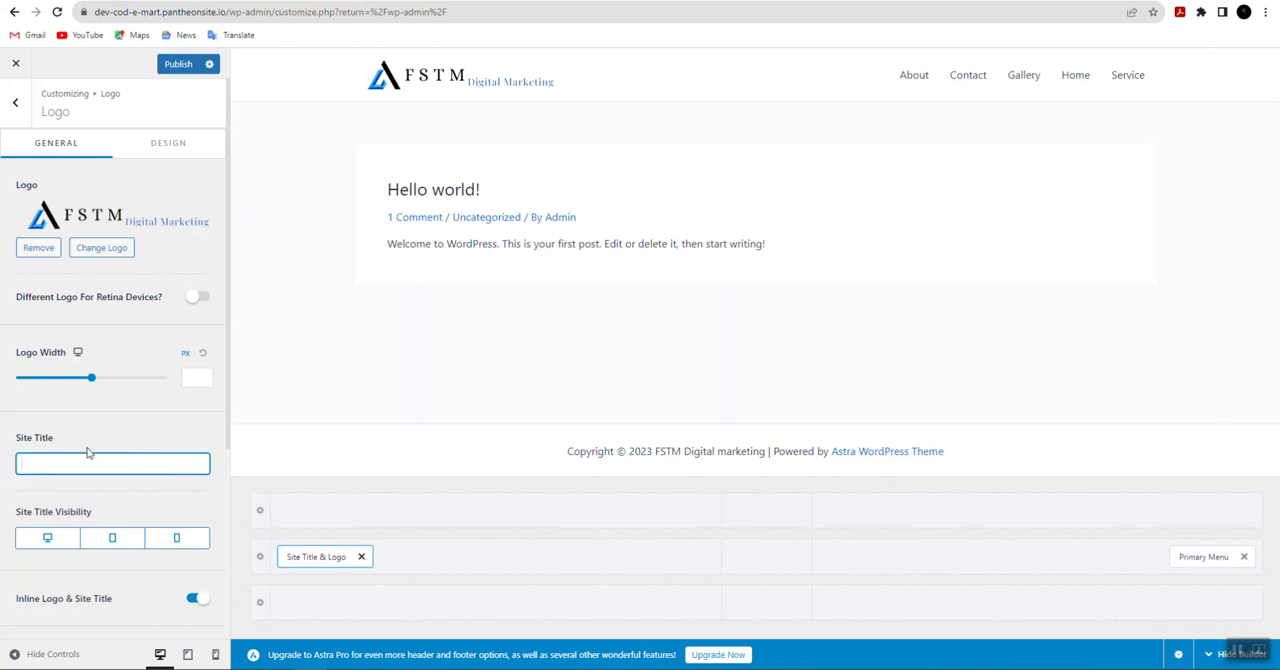
{"action": "left_click", "coordinate": [177, 66]}
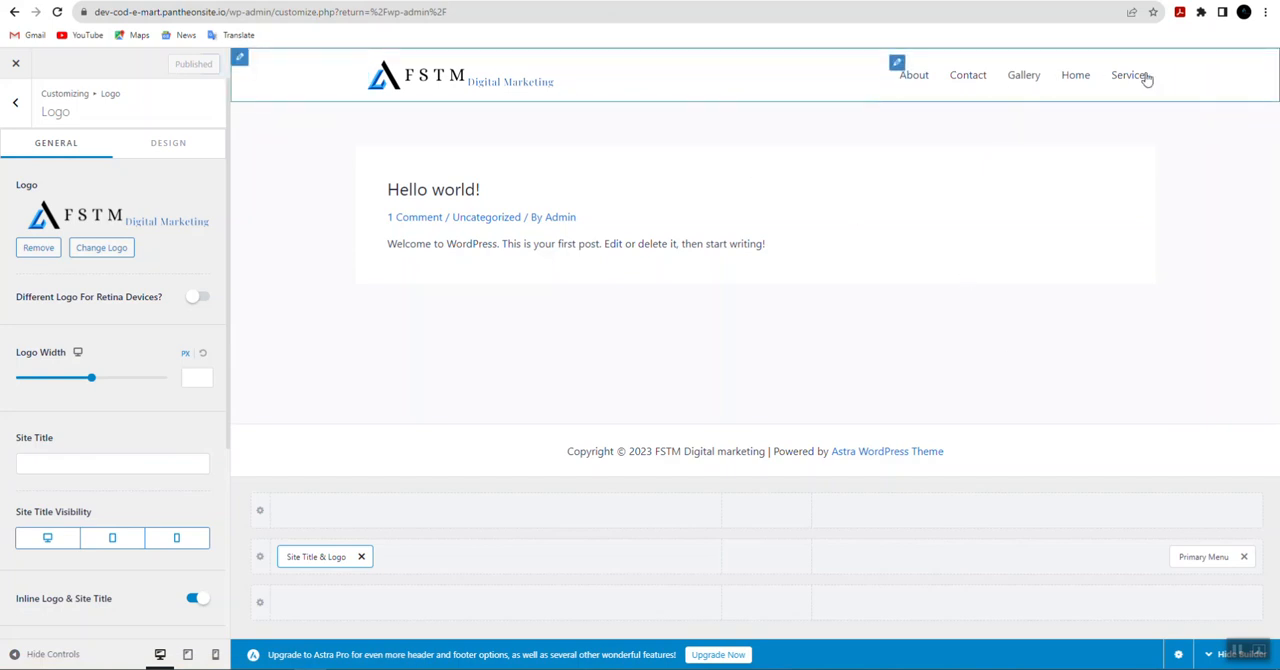
Step: Review the Primary Menu's general settings and the theme's menu locations, then return to the Header Builder
{"action": "left_click", "coordinate": [897, 64]}
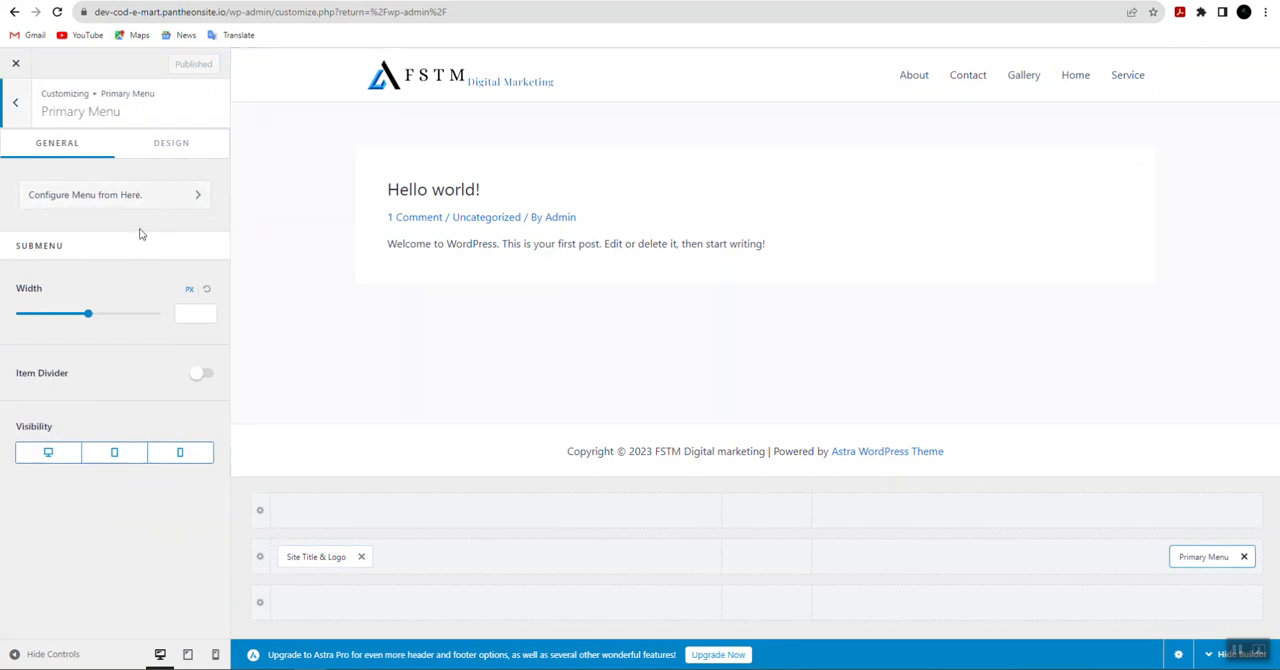
{"action": "left_click", "coordinate": [183, 203]}
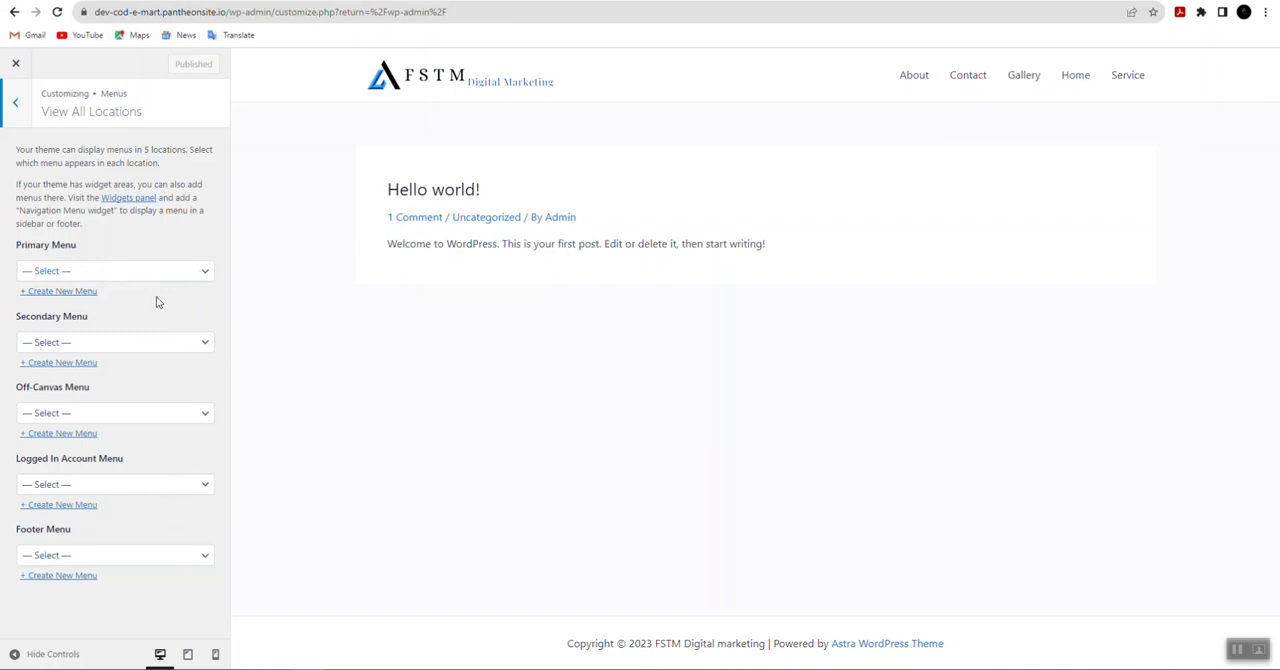
{"action": "left_click", "coordinate": [20, 103]}
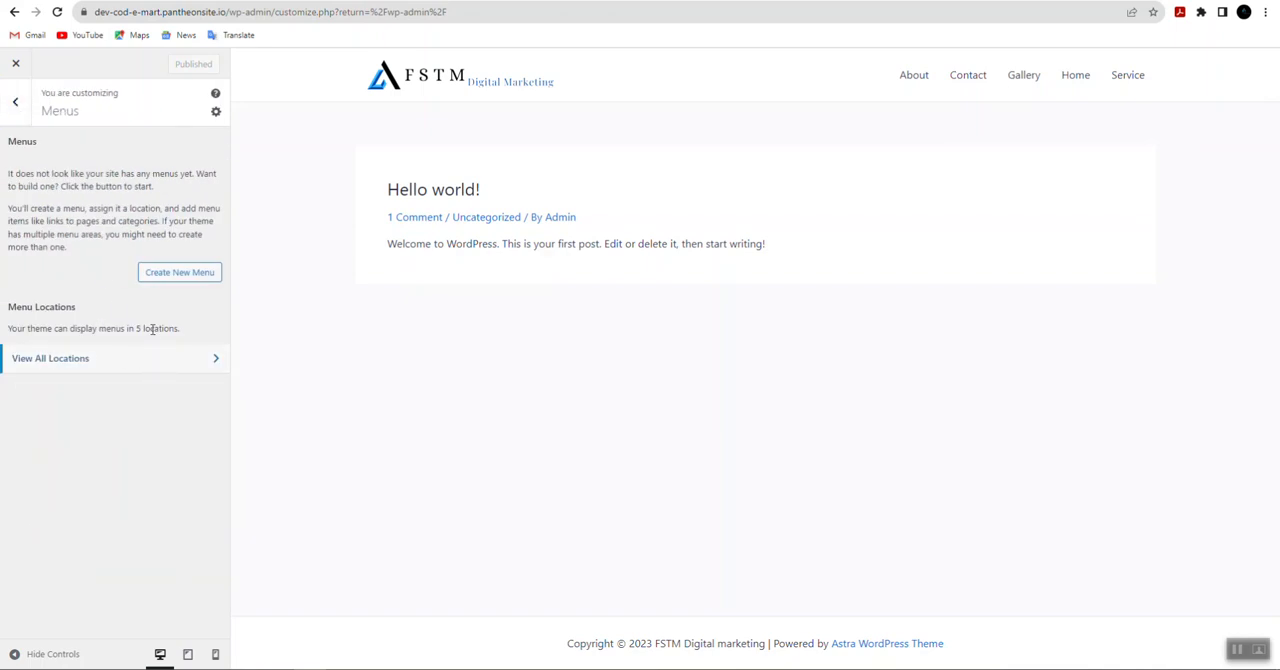
{"action": "left_click", "coordinate": [15, 103]}
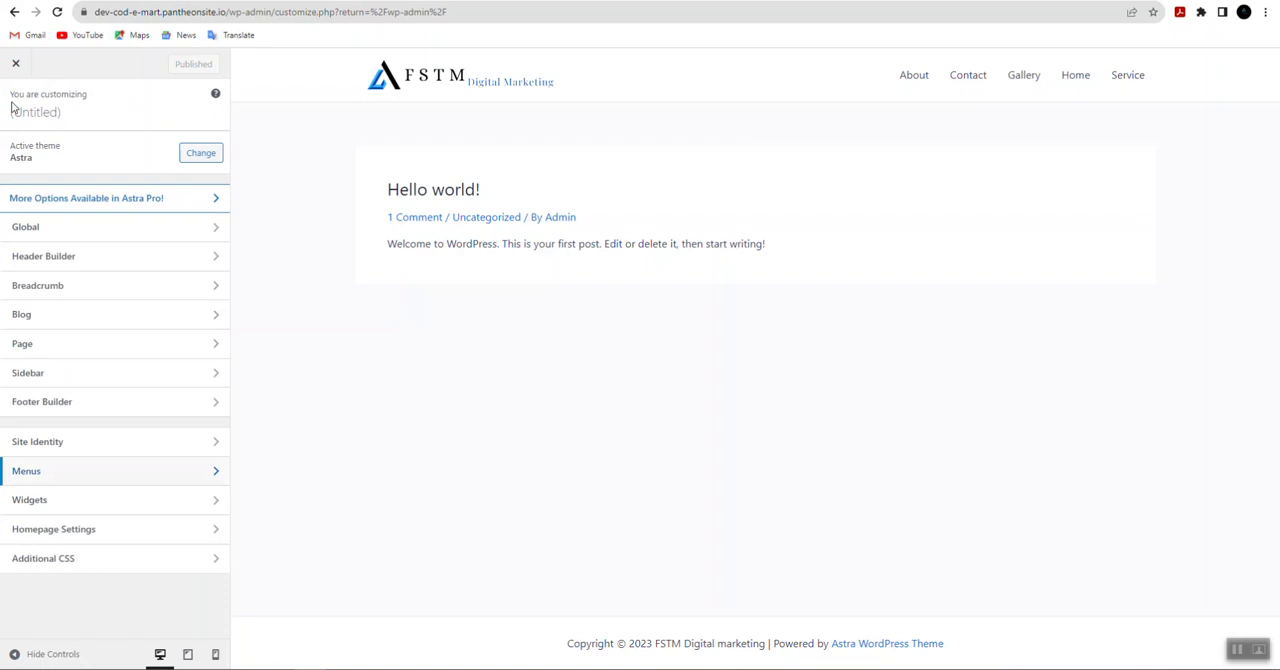
{"action": "mouse_move", "coordinate": [916, 77]}
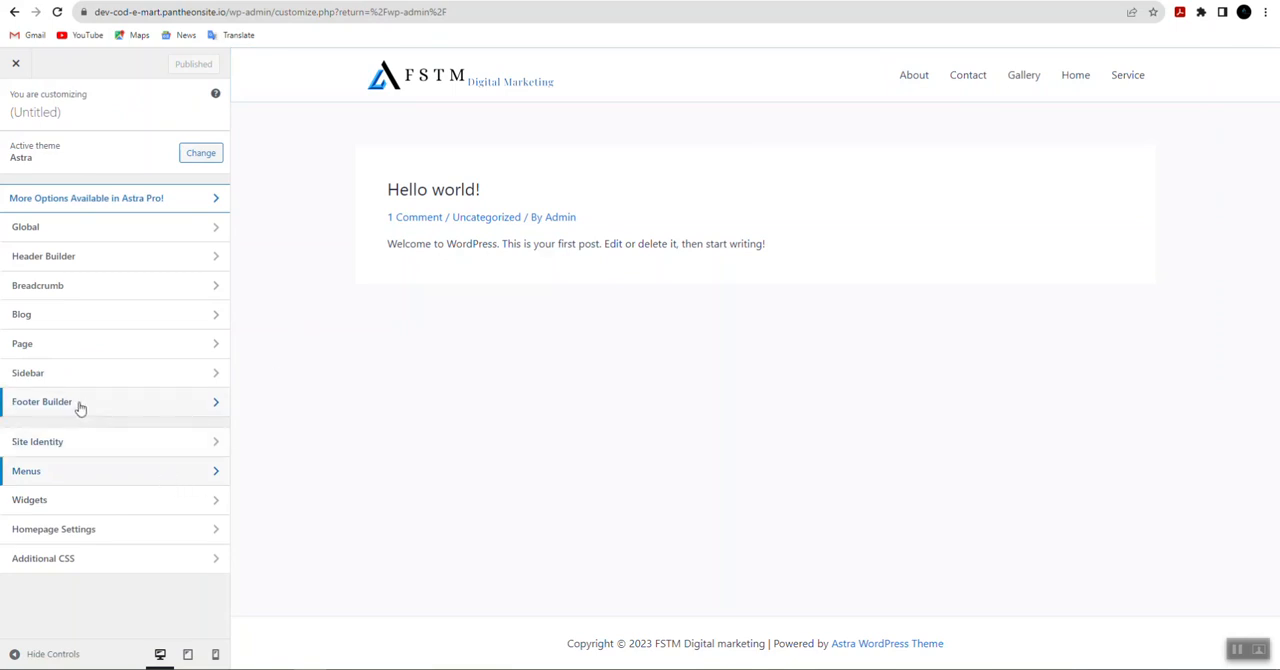
{"action": "left_click", "coordinate": [63, 257]}
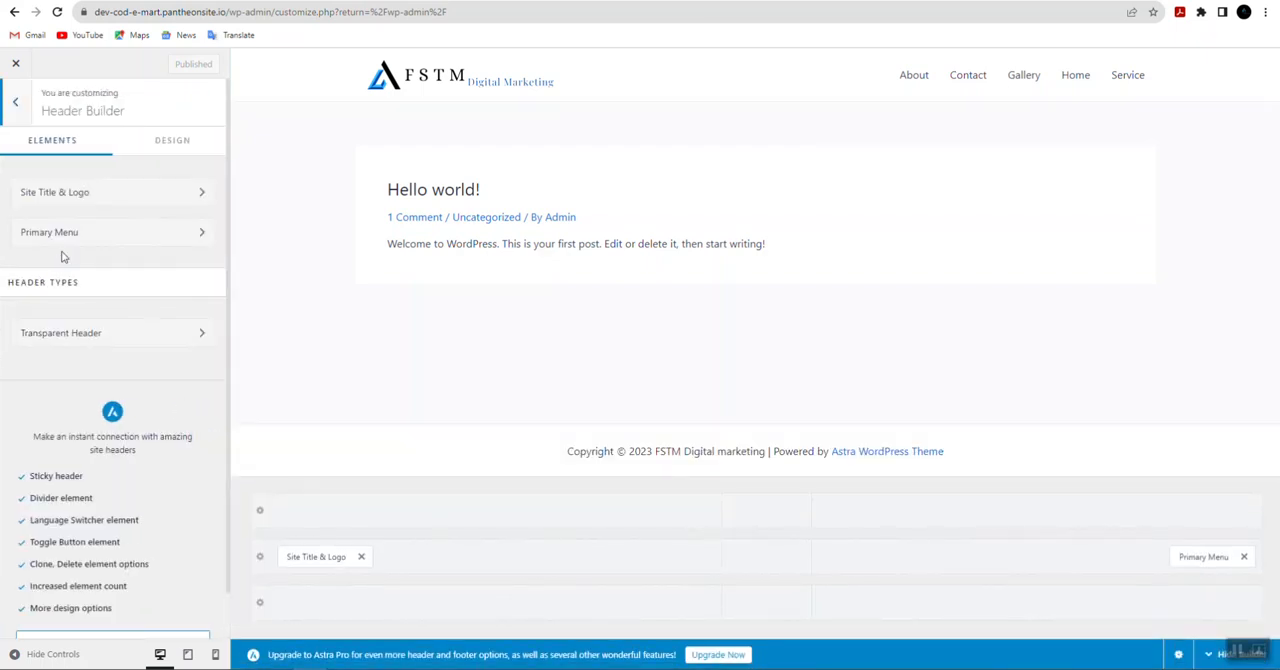